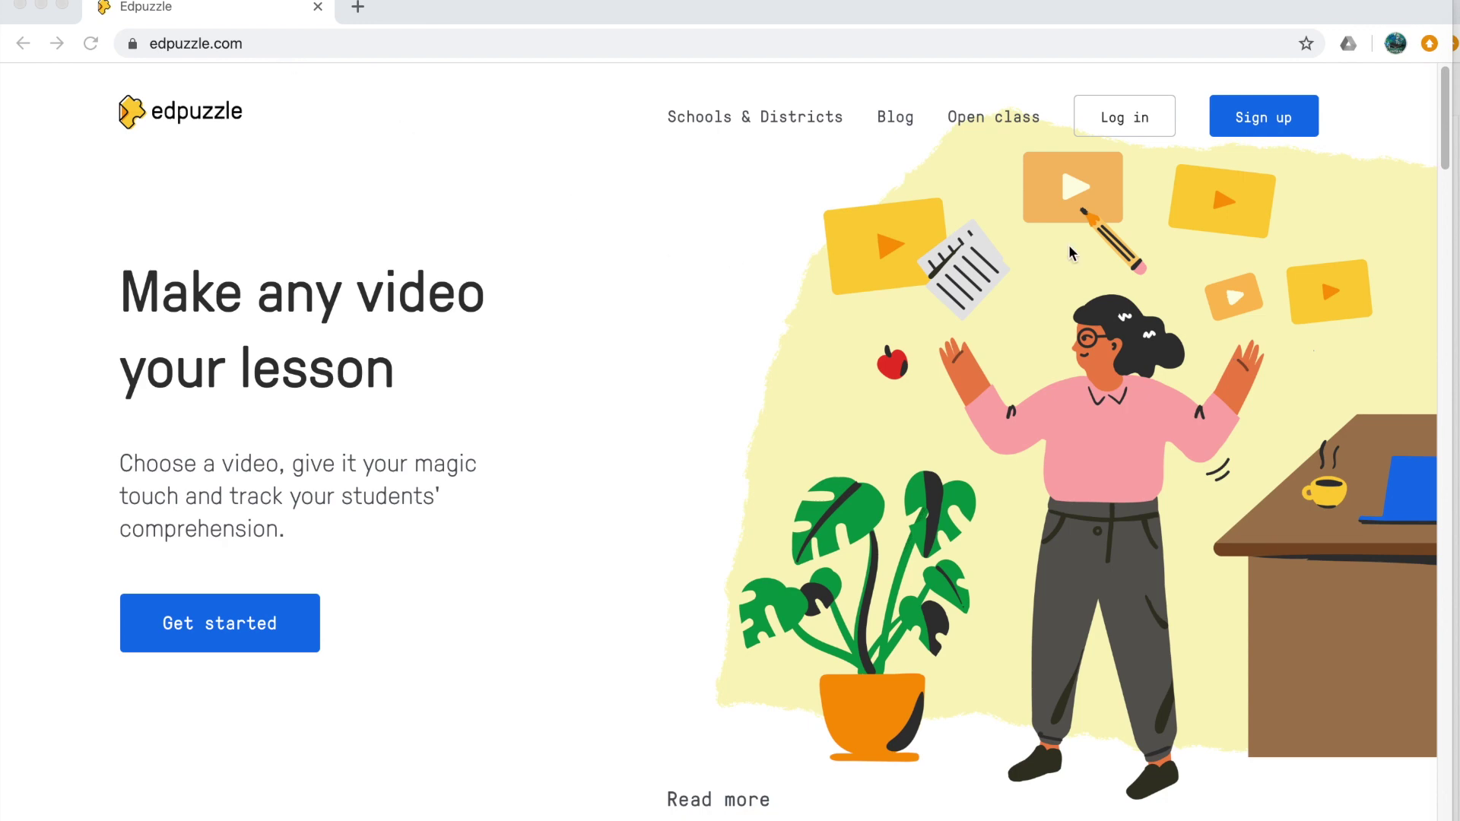
Start an Edpuzzle teacher sign-up with Google and pick the Google account to use
click(1254, 122)
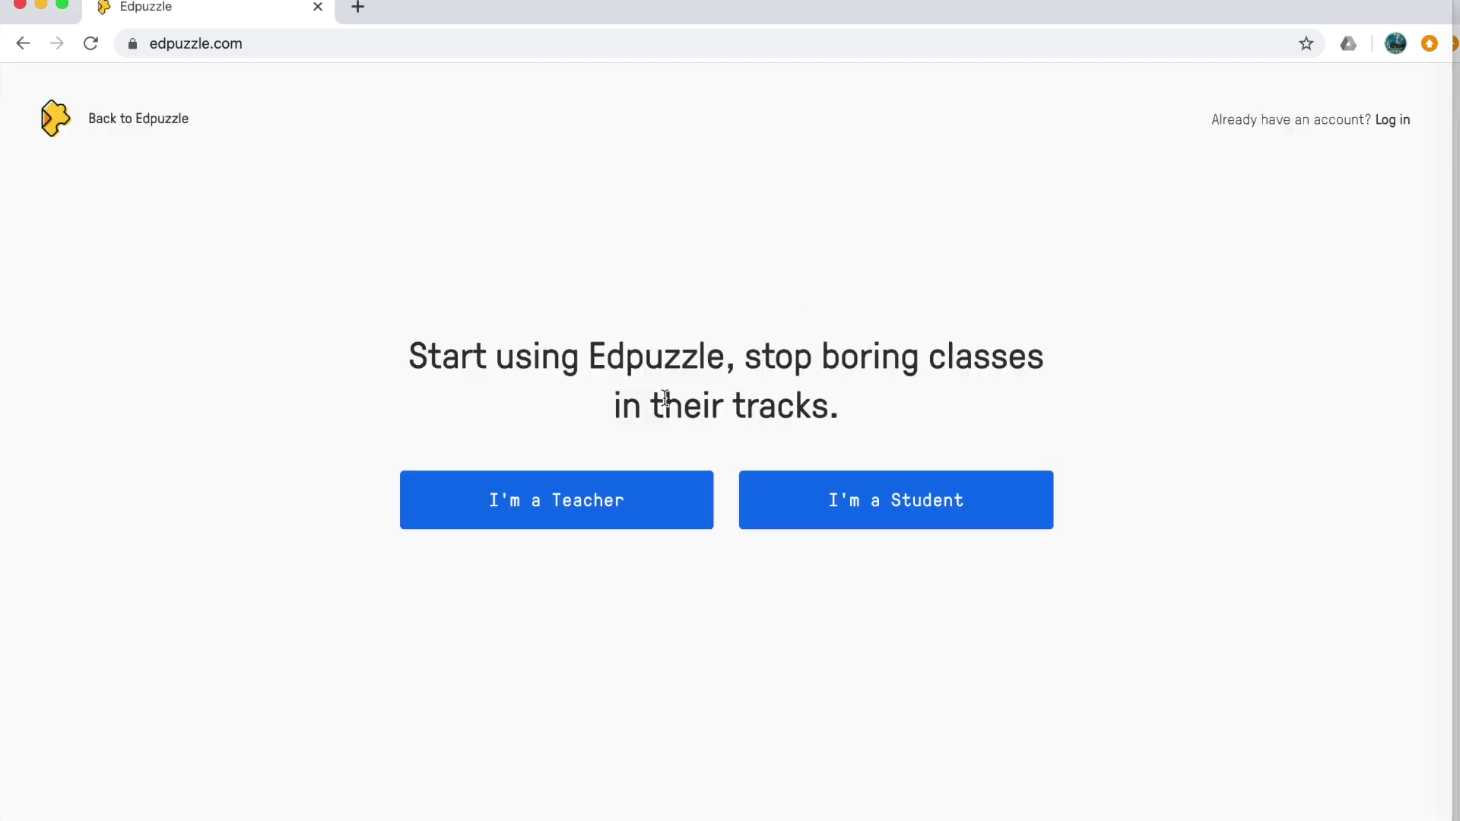
click(585, 503)
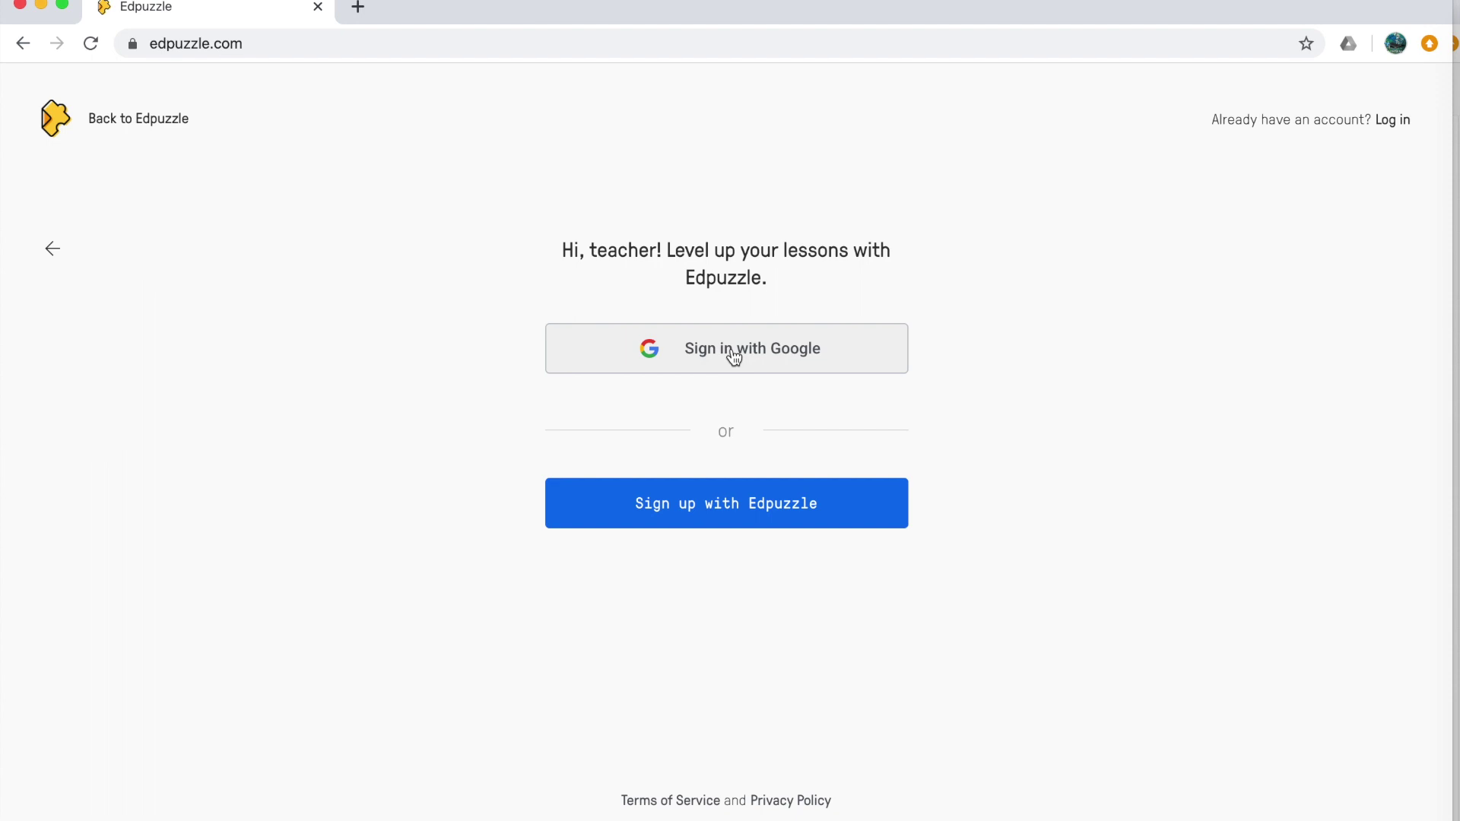
click(783, 354)
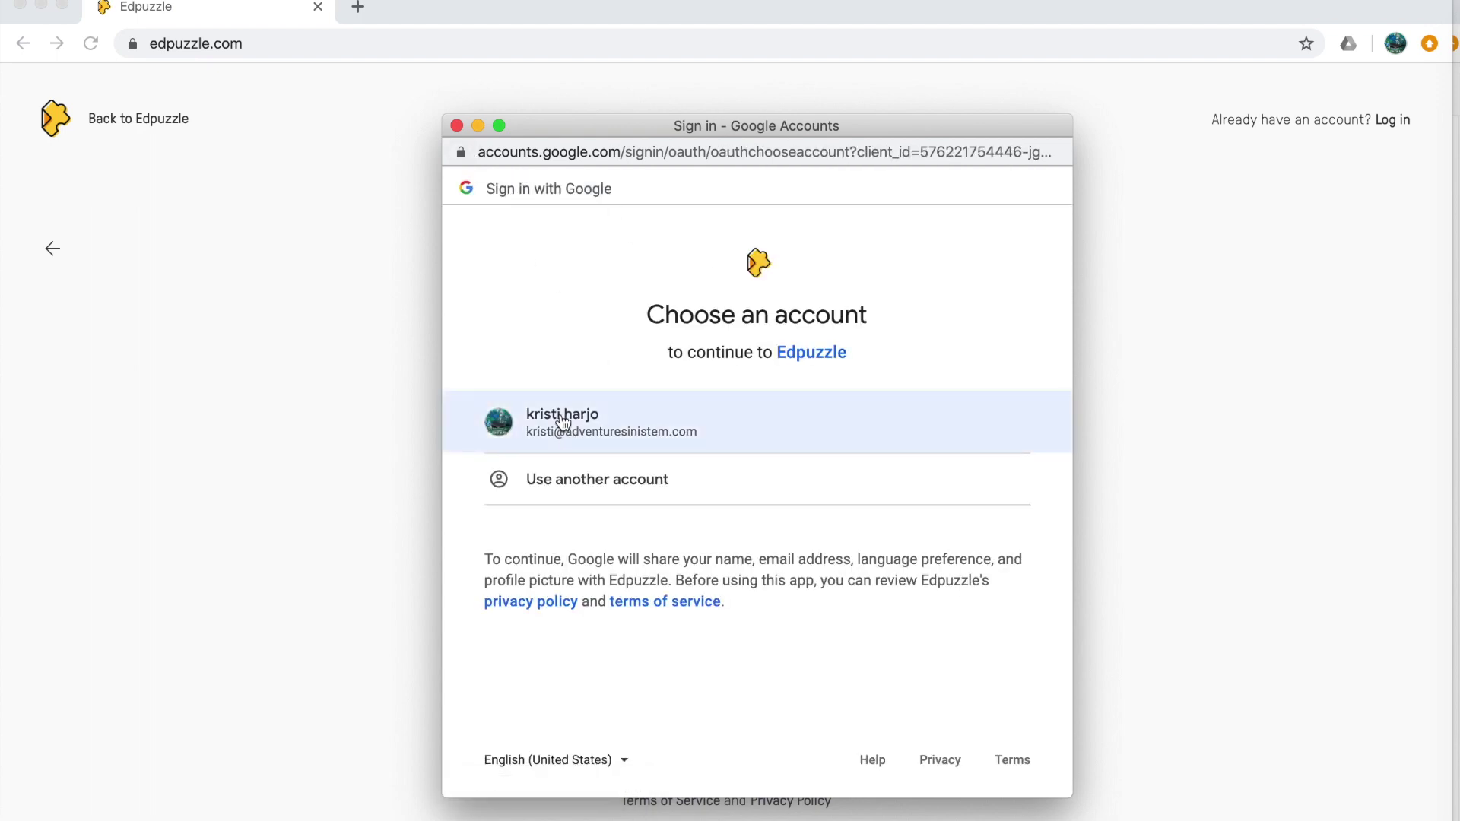
click(563, 423)
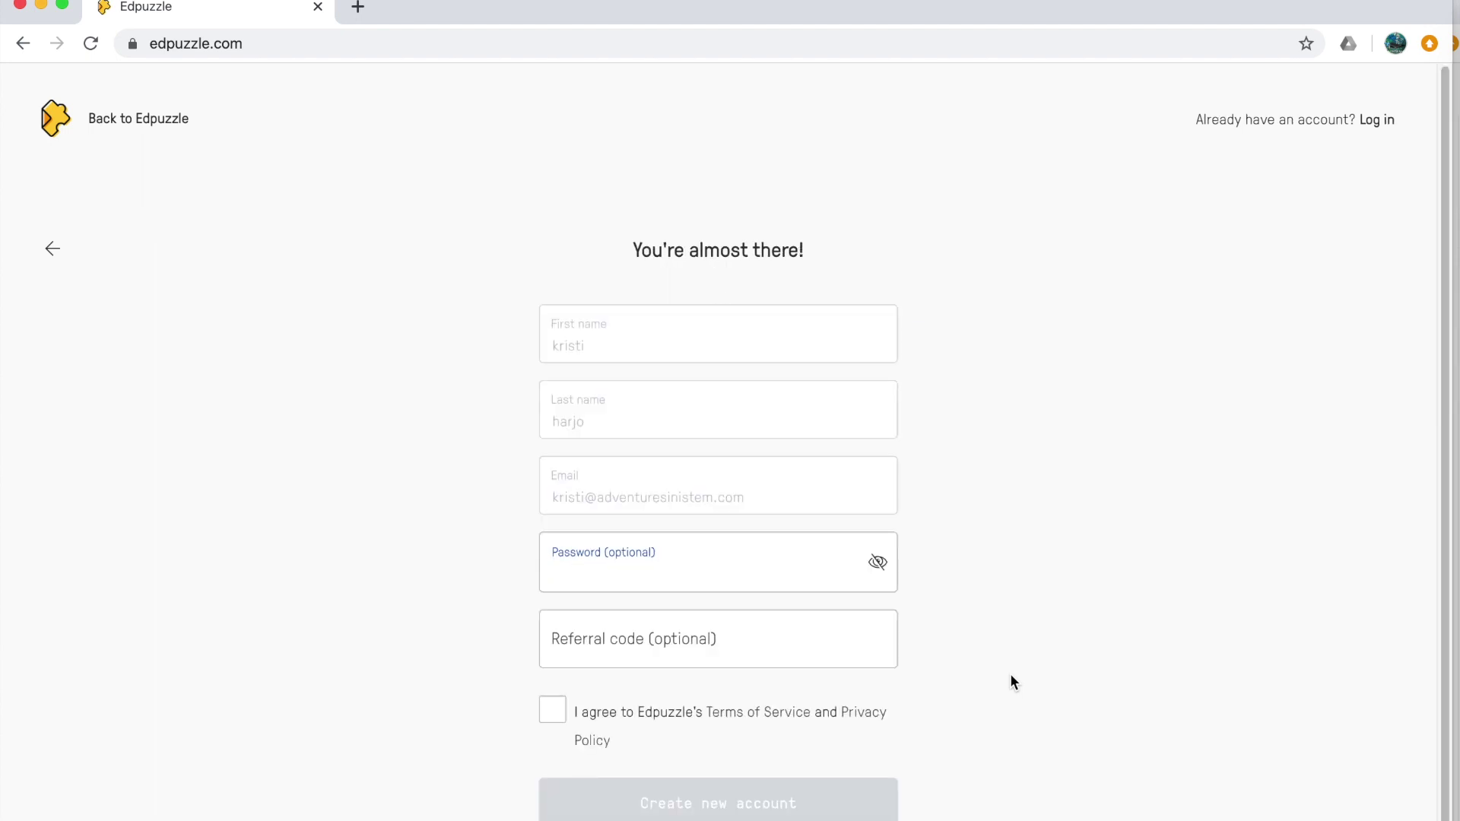
Create the teacher account with no password after agreeing to the Terms of Service
click(699, 339)
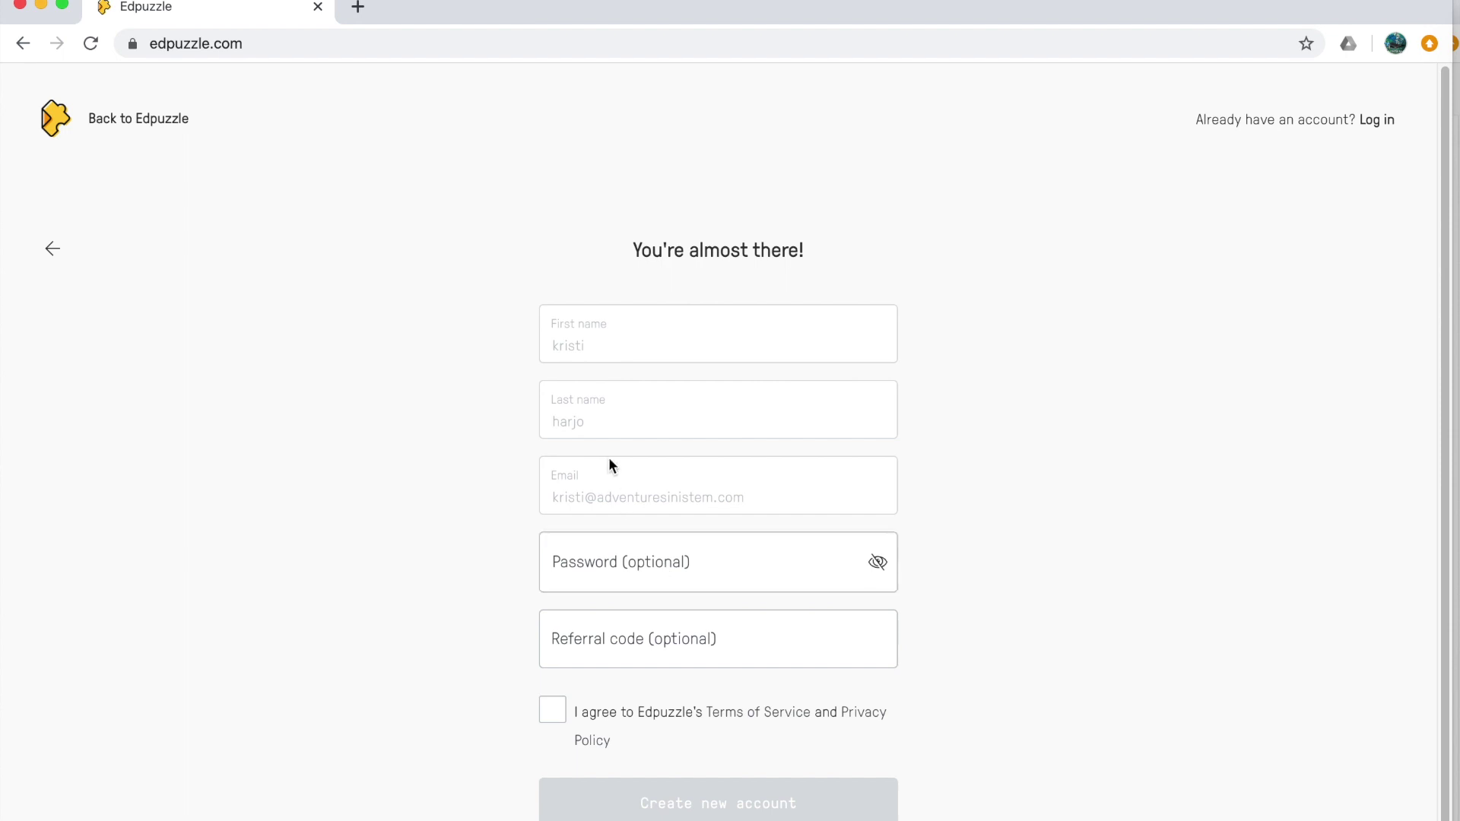
click(631, 567)
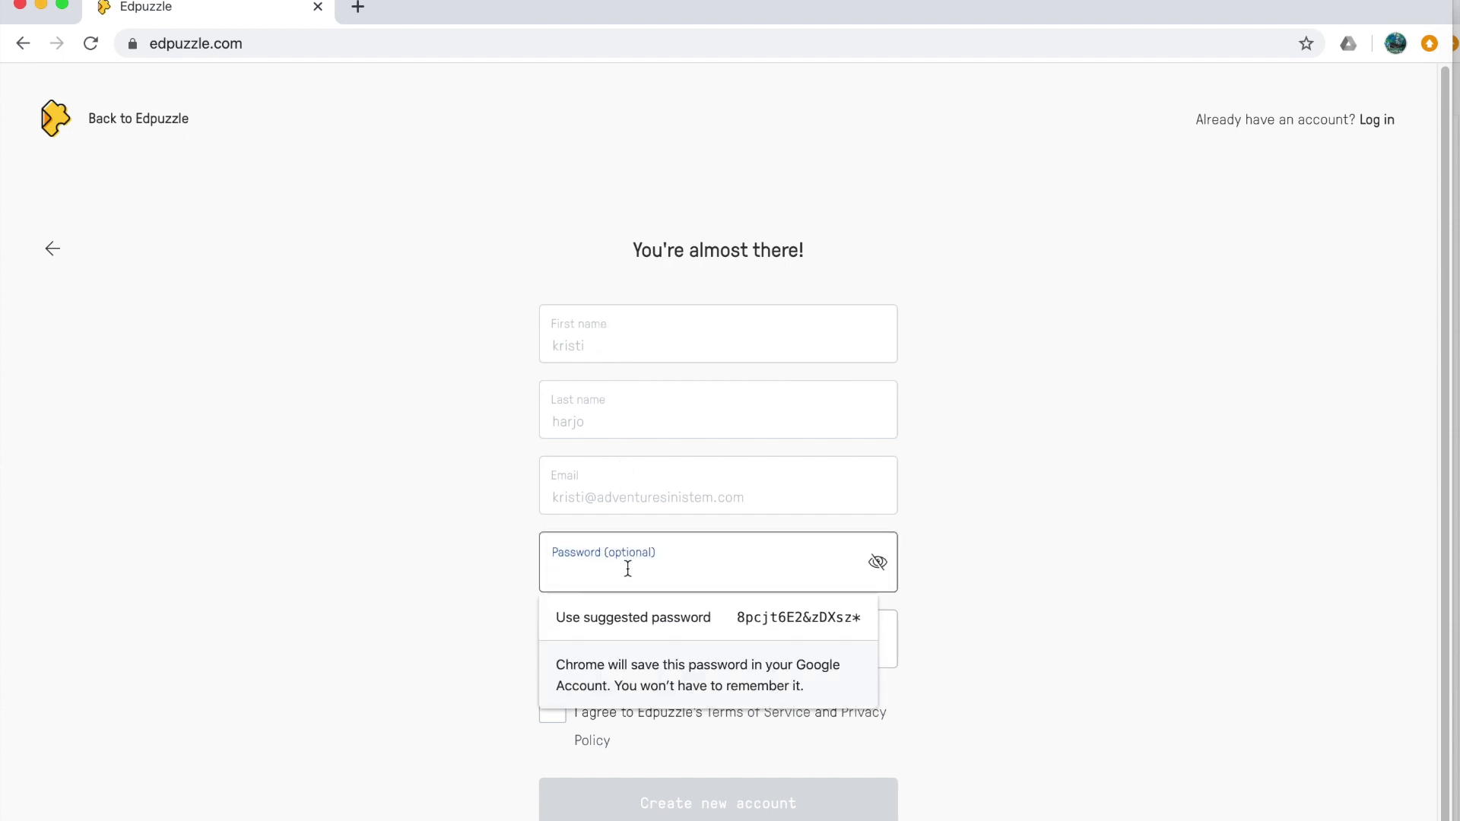
click(1013, 538)
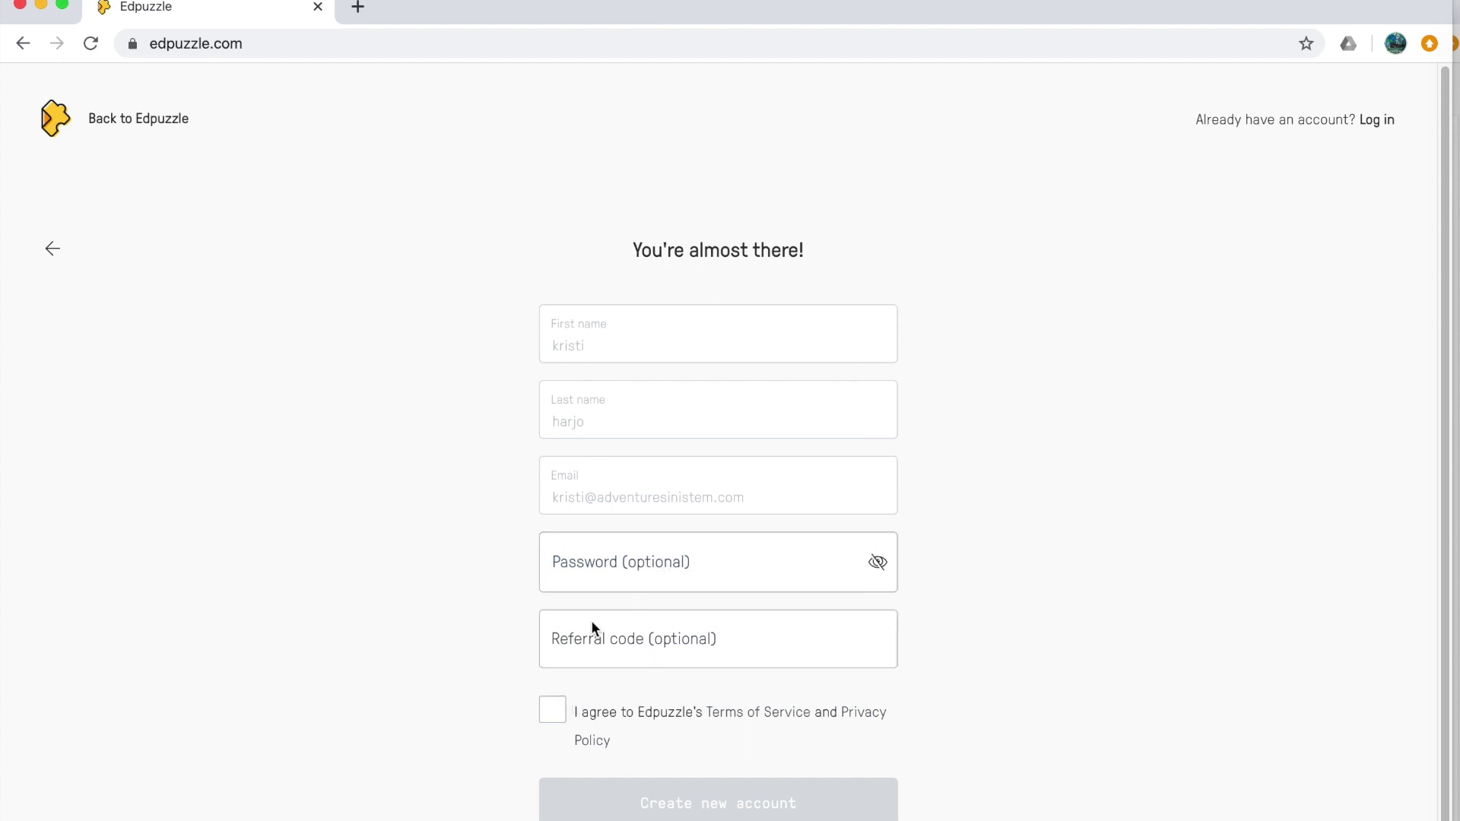
click(553, 719)
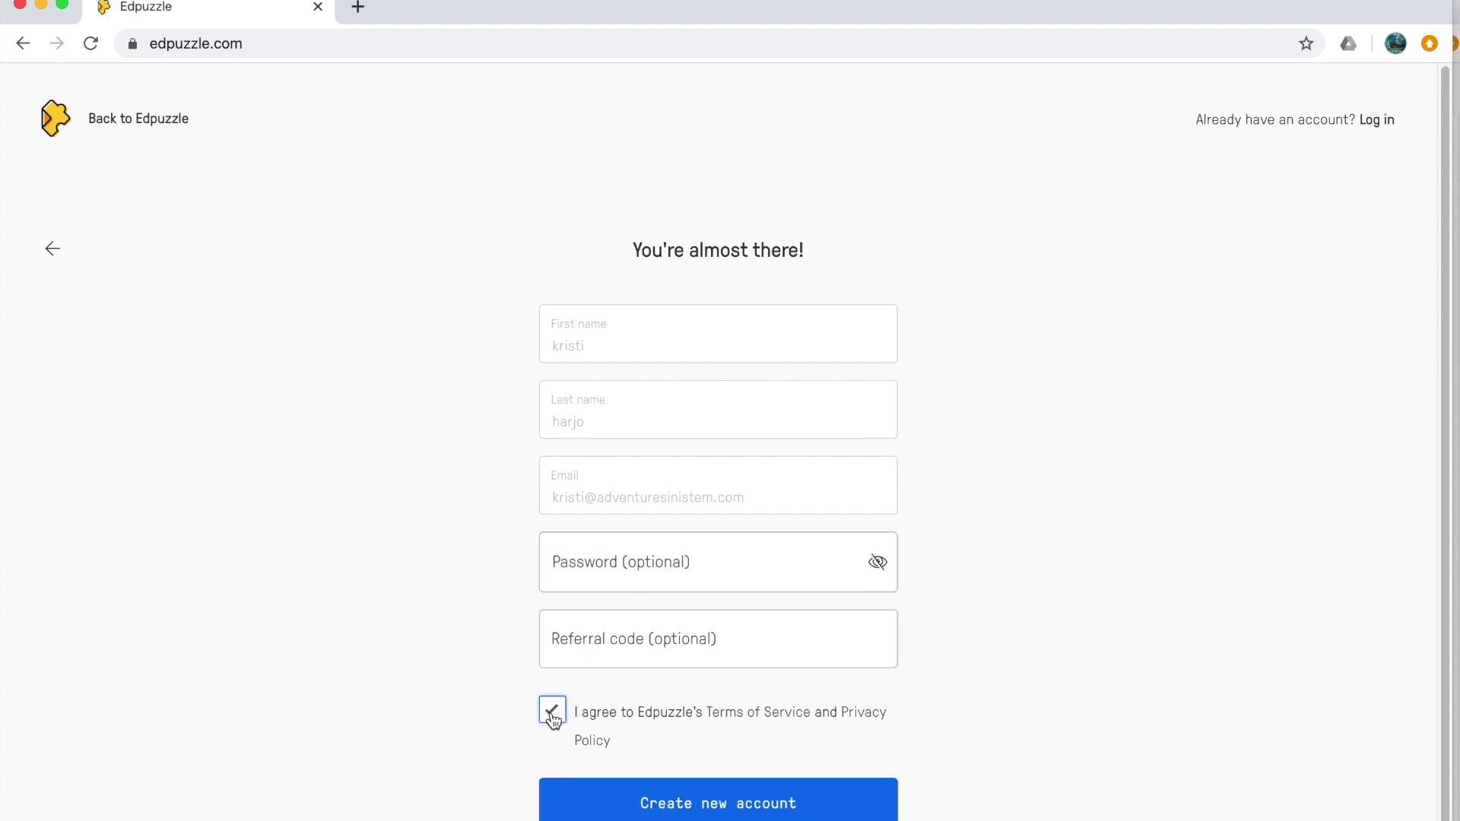
click(723, 804)
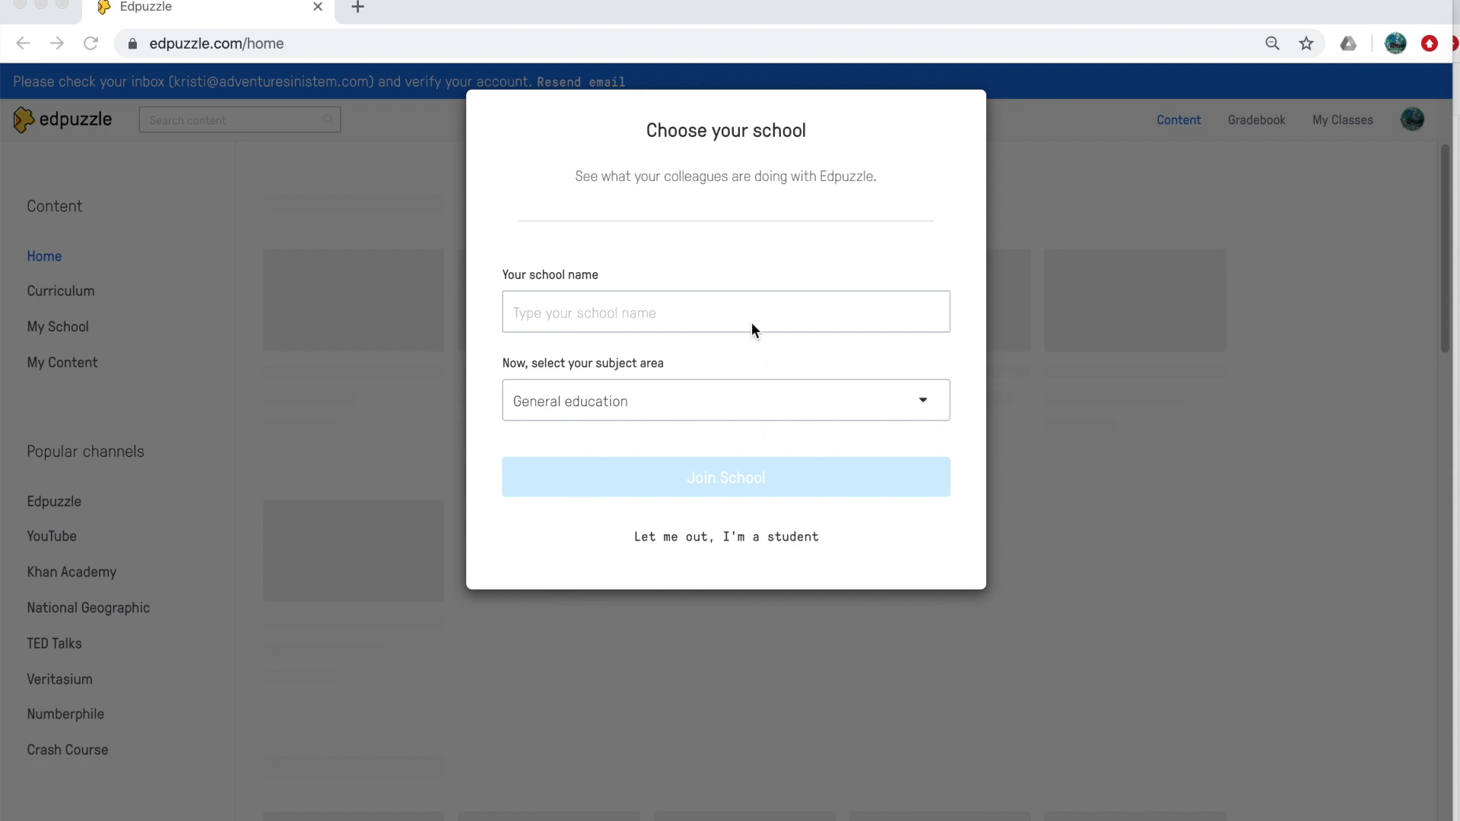
Search 'university wyoming', pick Chapman University, keep General education as subject, and join
click(727, 312)
click(726, 312)
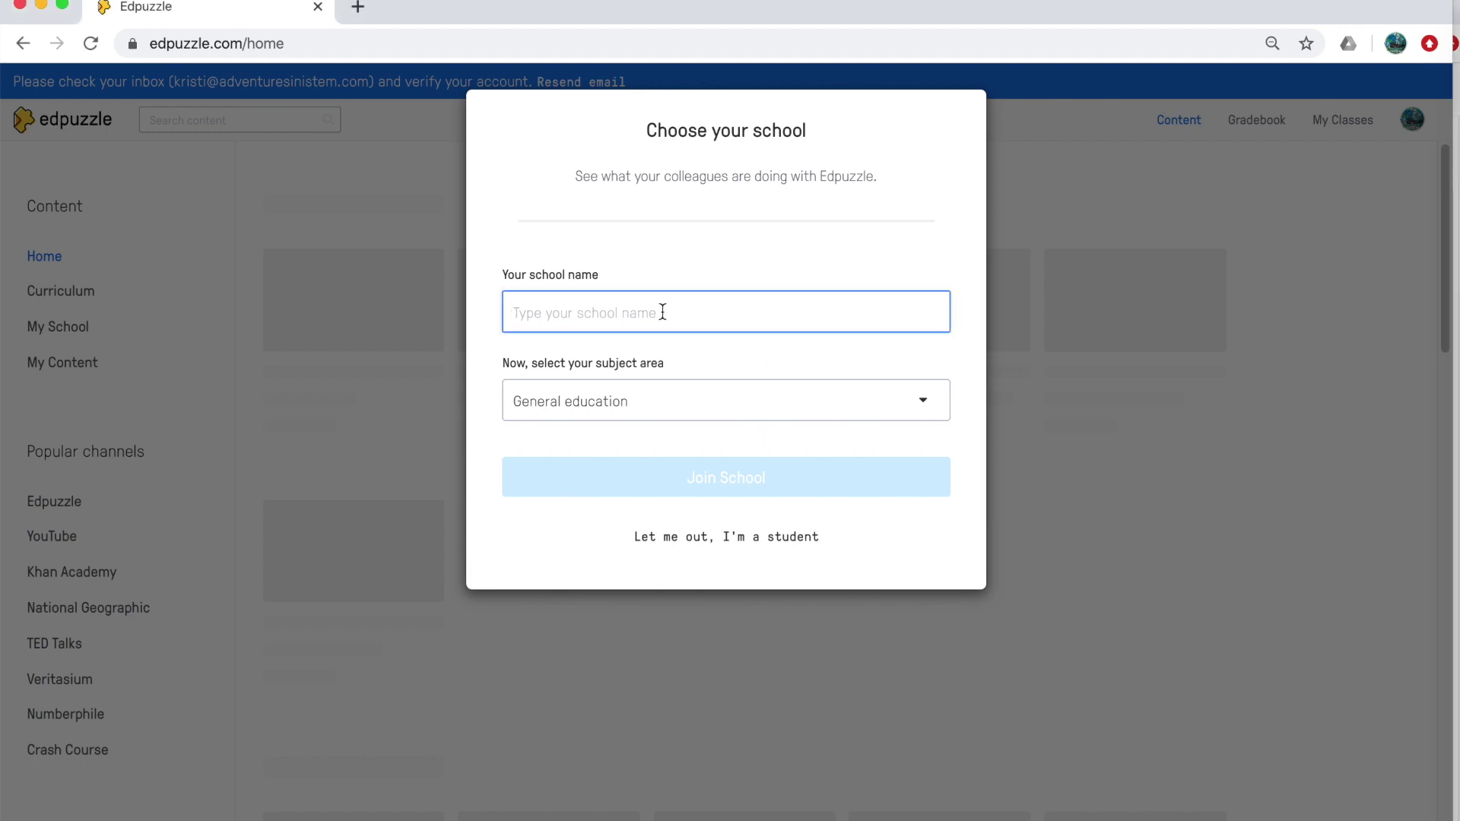
text(wyoming)
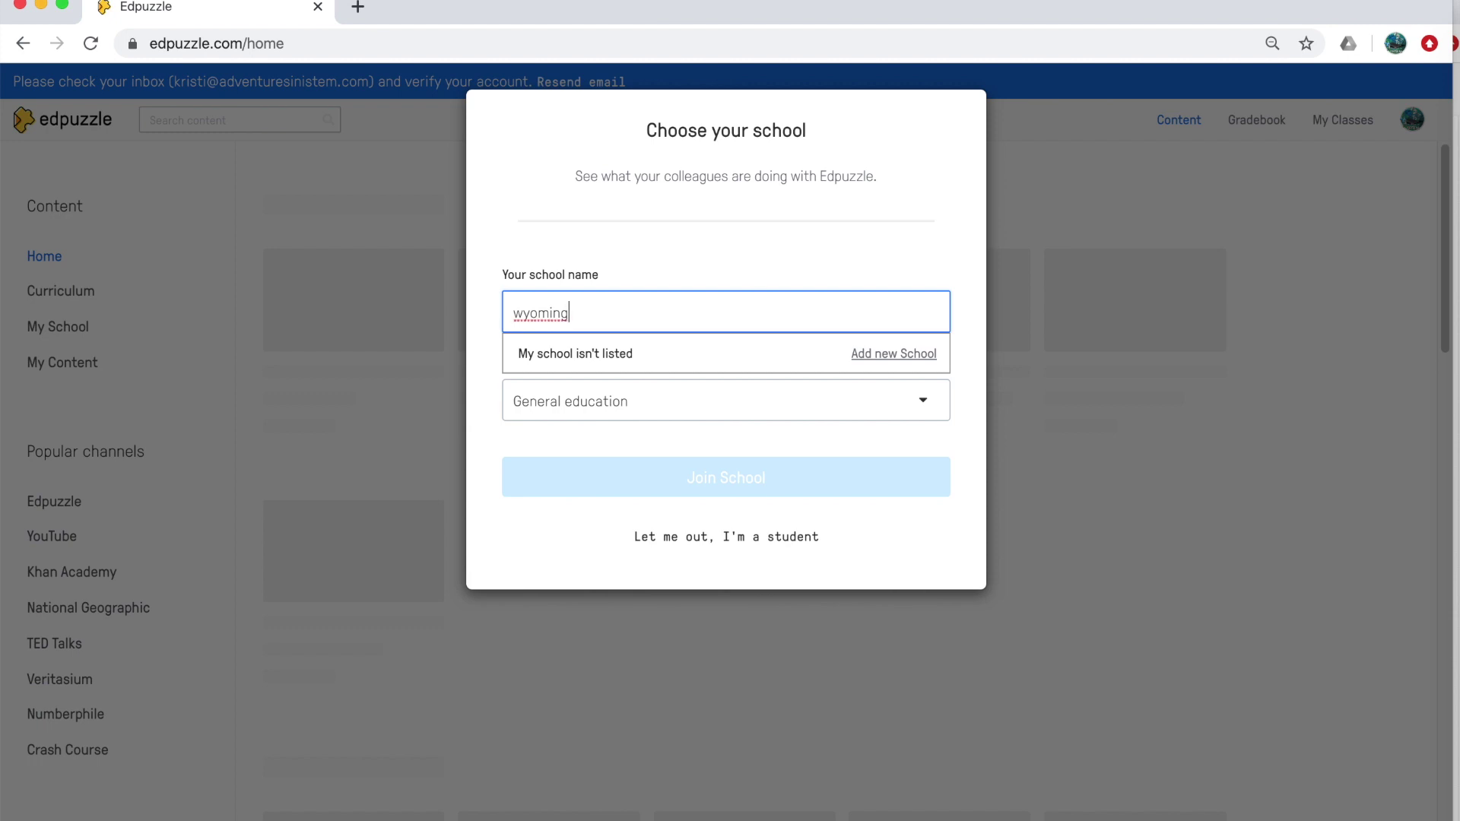
key(BackSpace)
key(BackSpace)
key(BackSpace)
key(BackSpace)
key(BackSpace)
key(BackSpace)
key(BackSpace)
text(un)
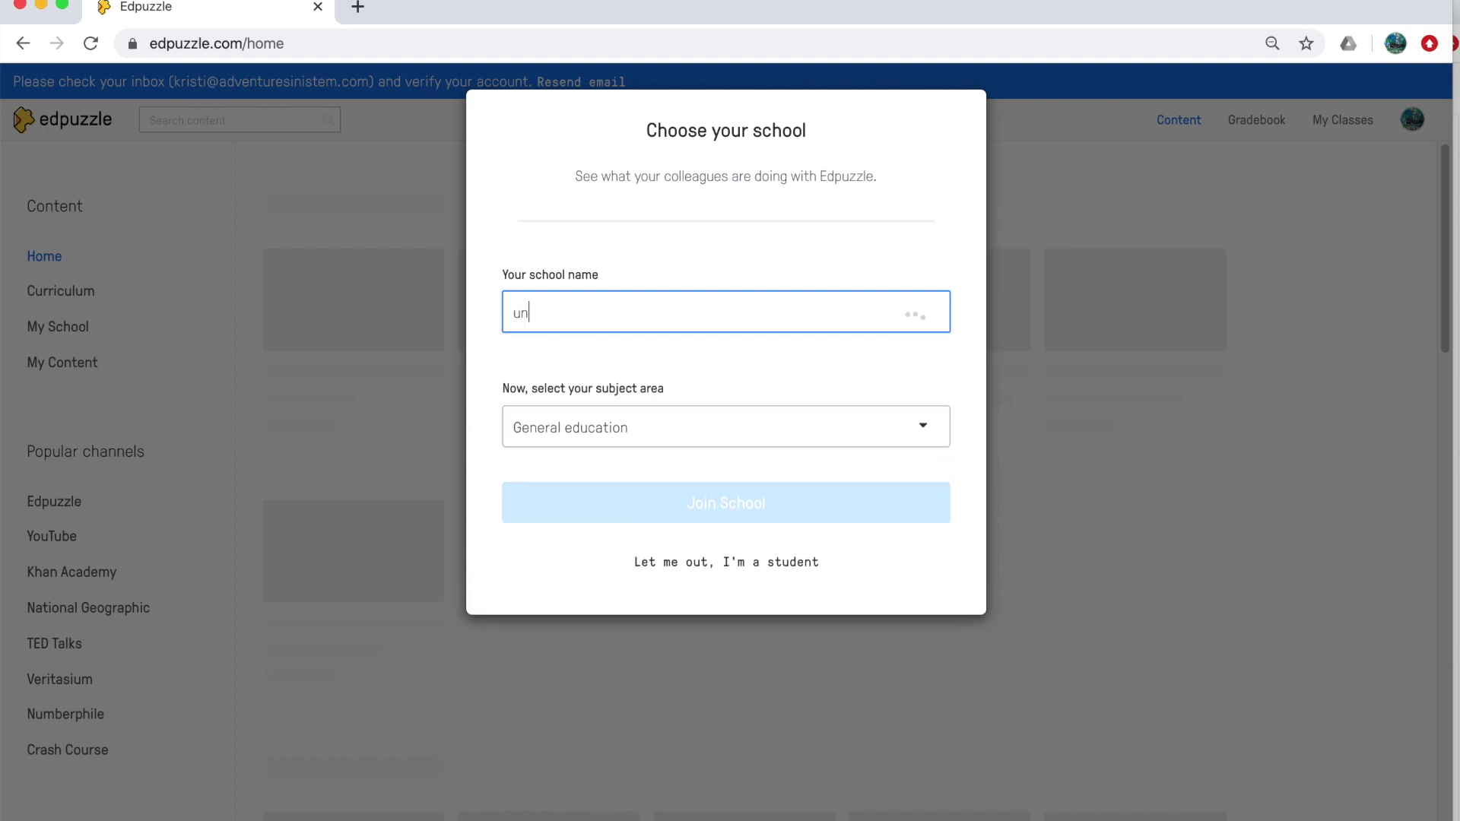
text(iversity wyoming)
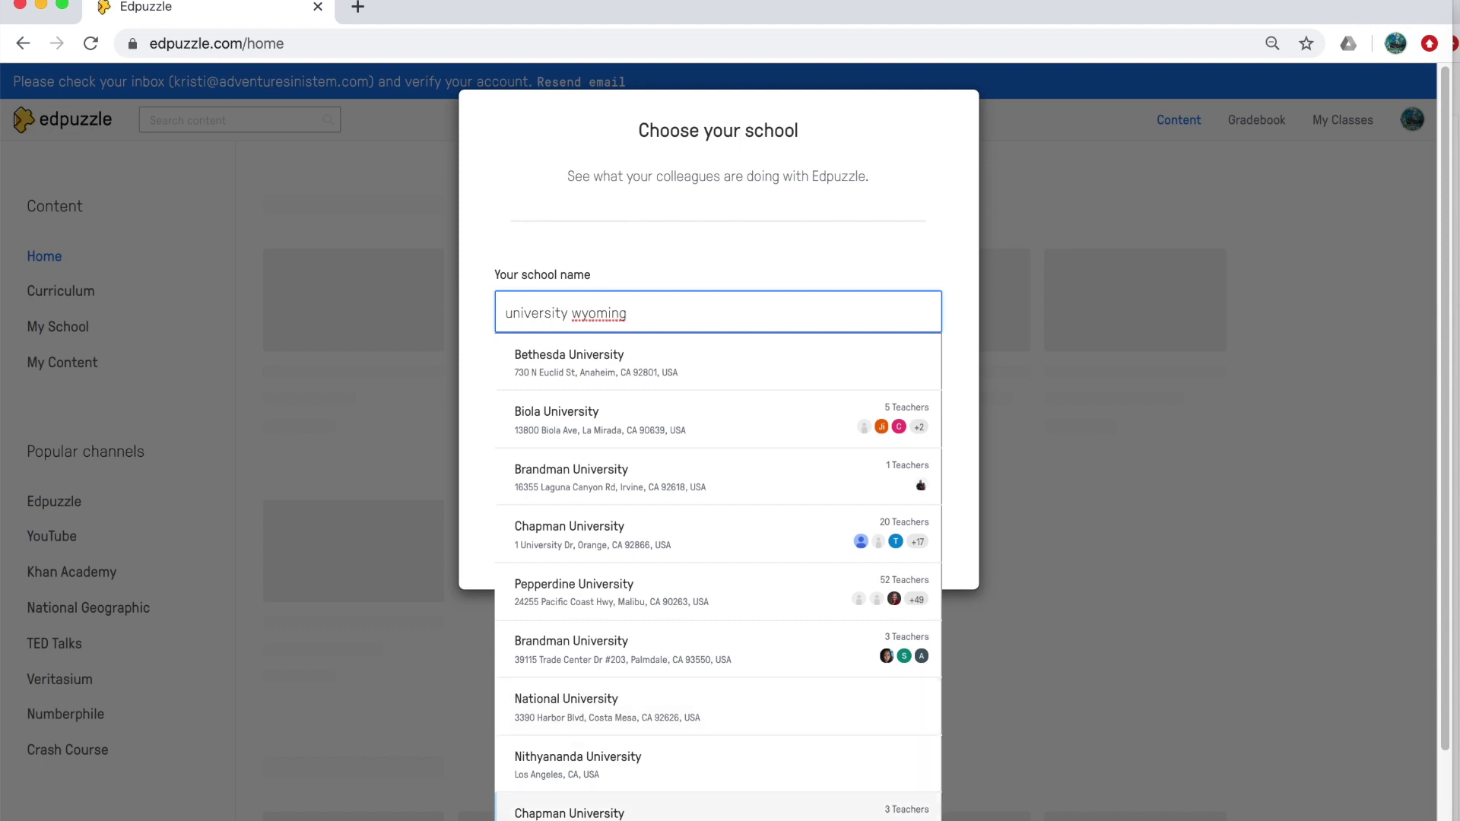
click(608, 811)
click(652, 409)
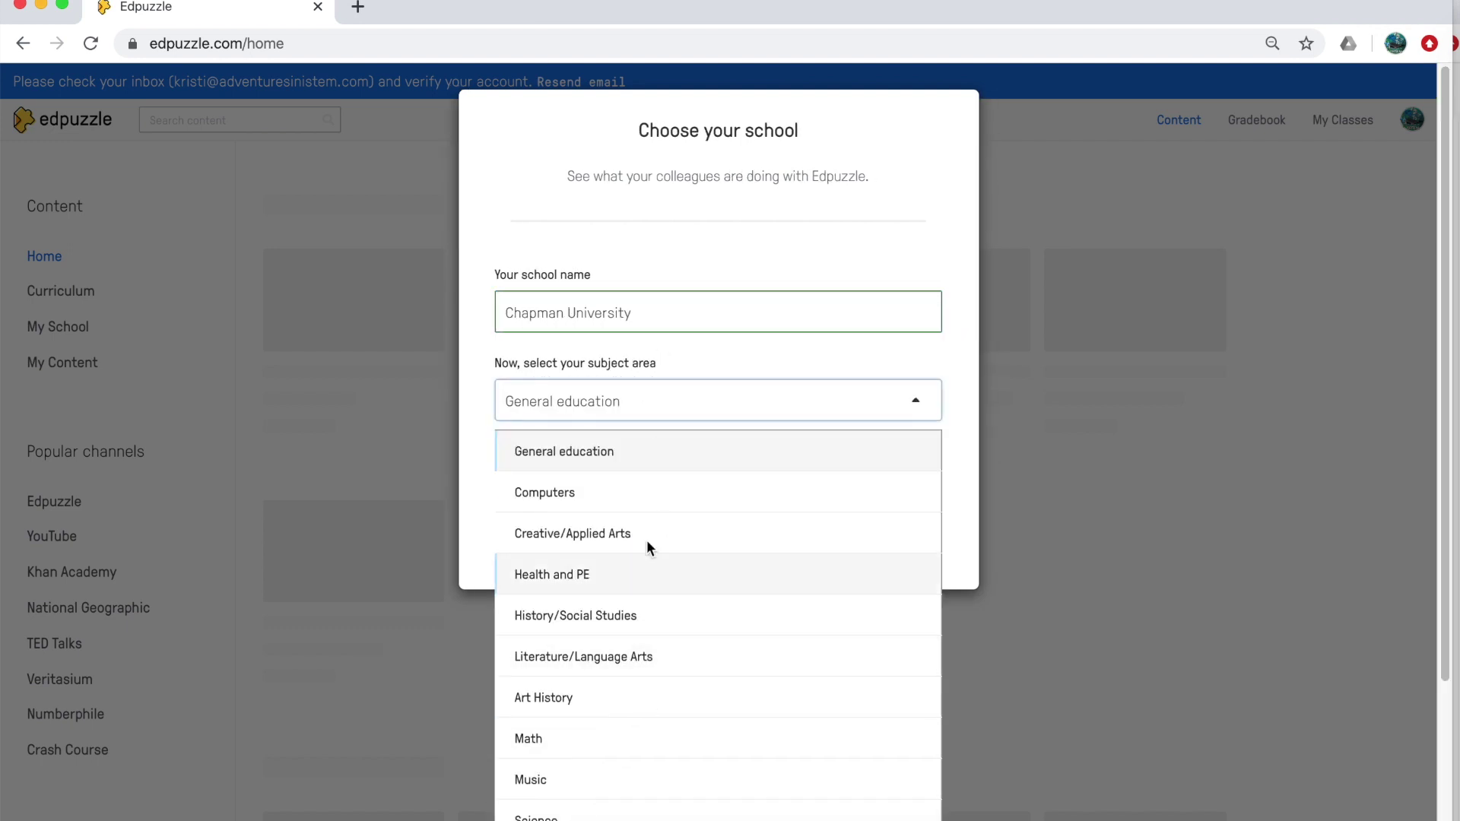
click(632, 449)
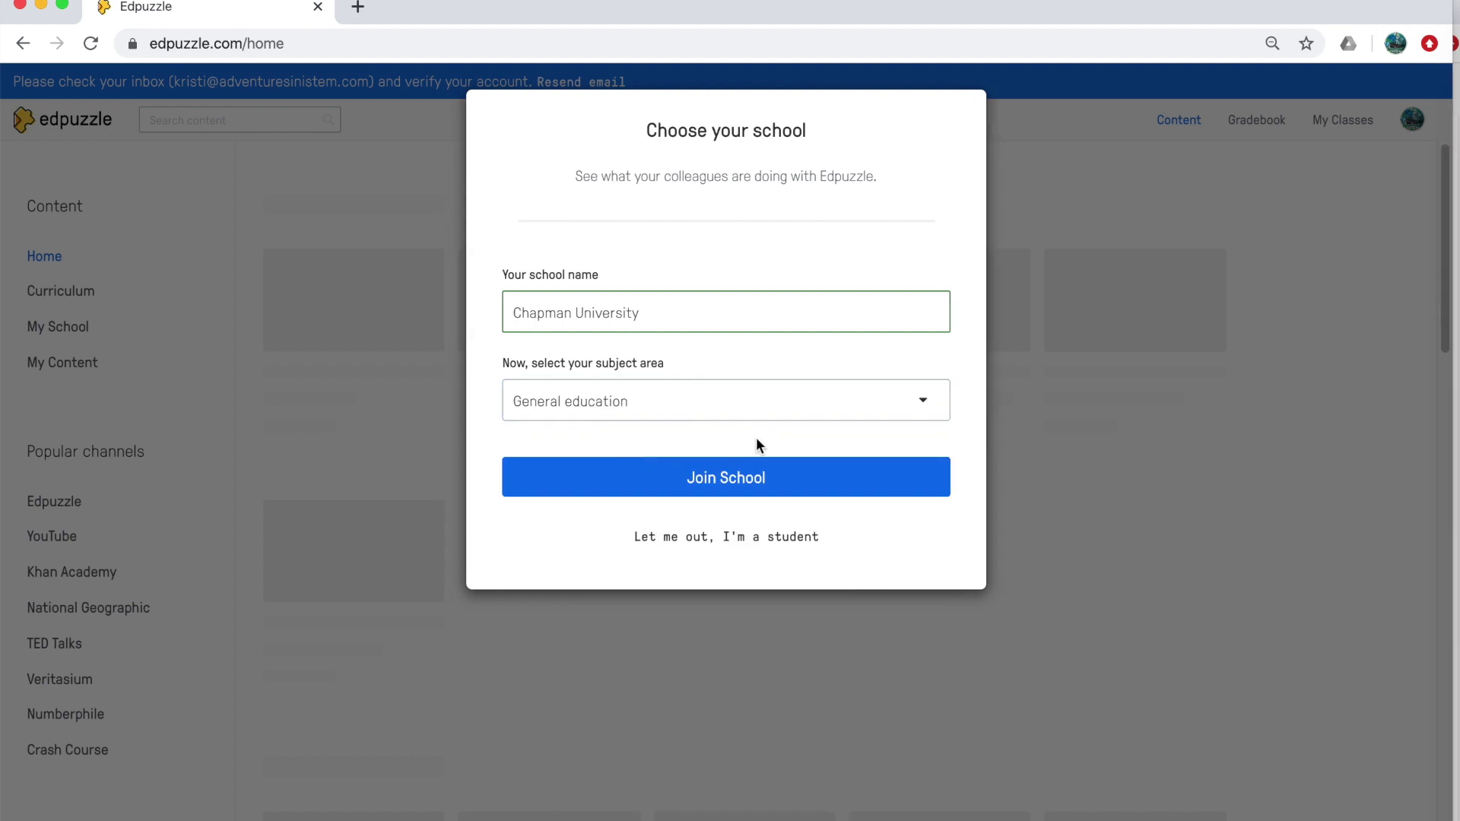
click(741, 478)
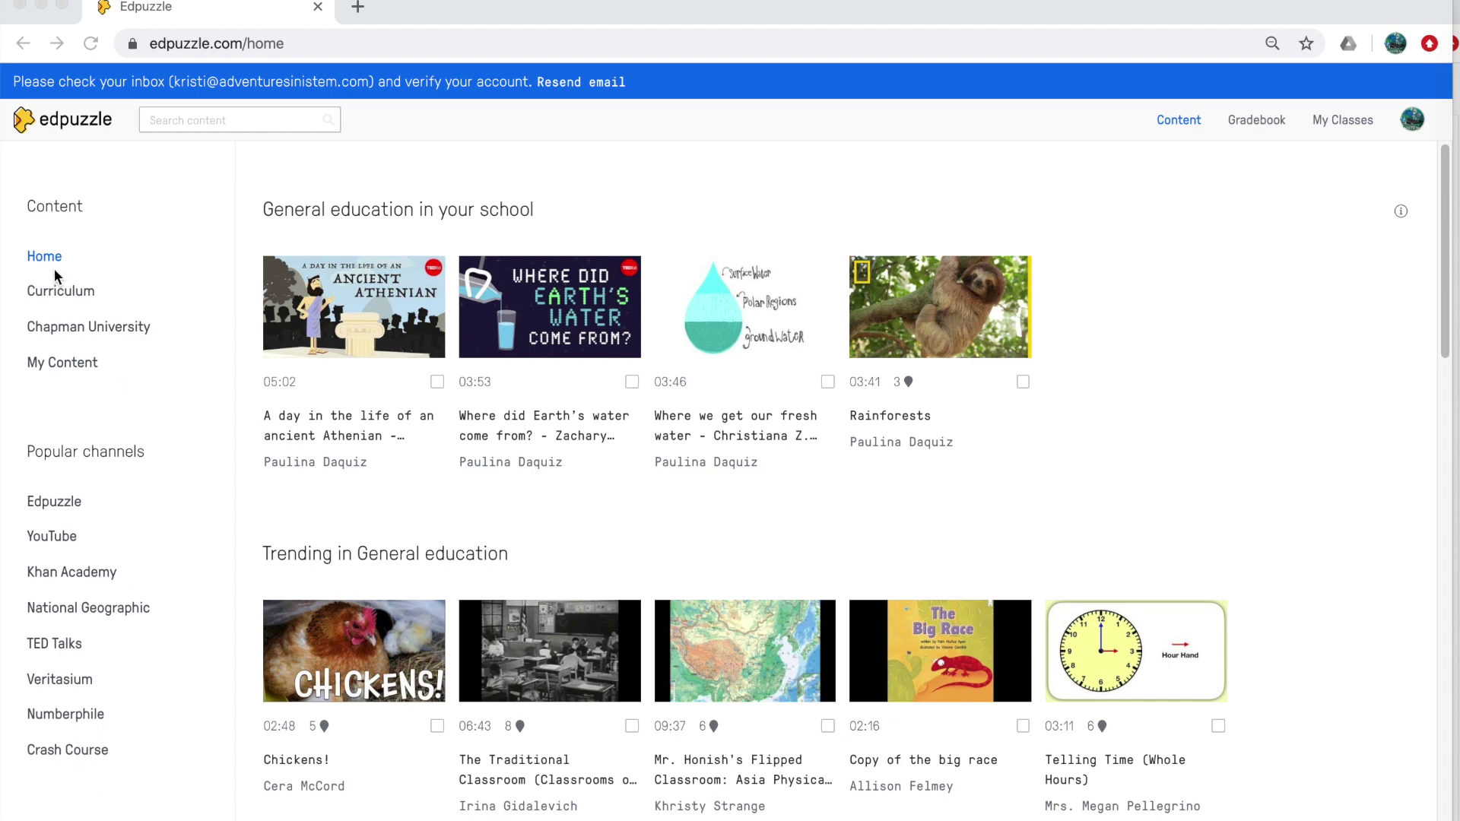
From My Content, choose Add Content > Upload a video
click(73, 366)
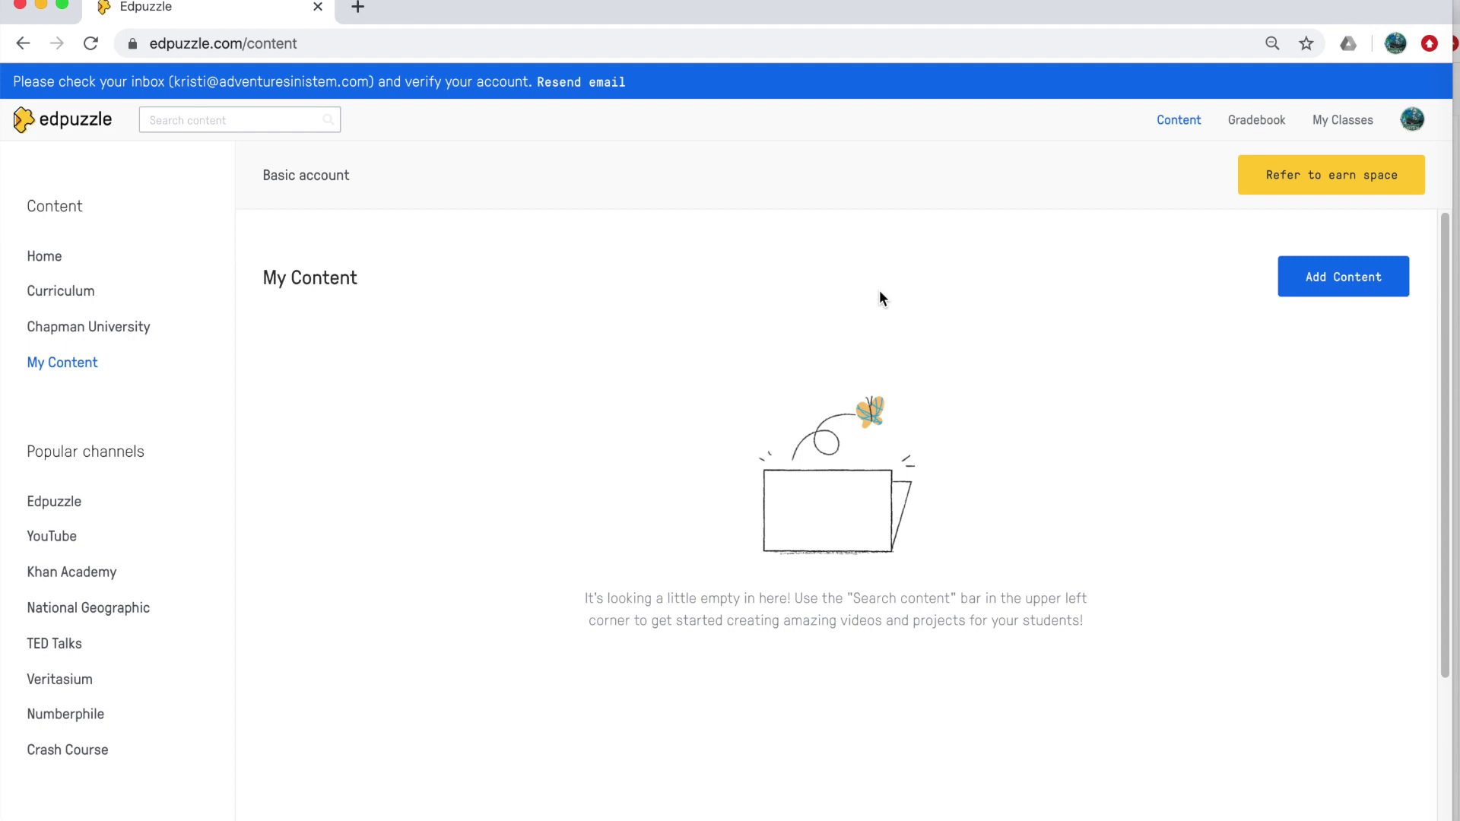
click(1345, 291)
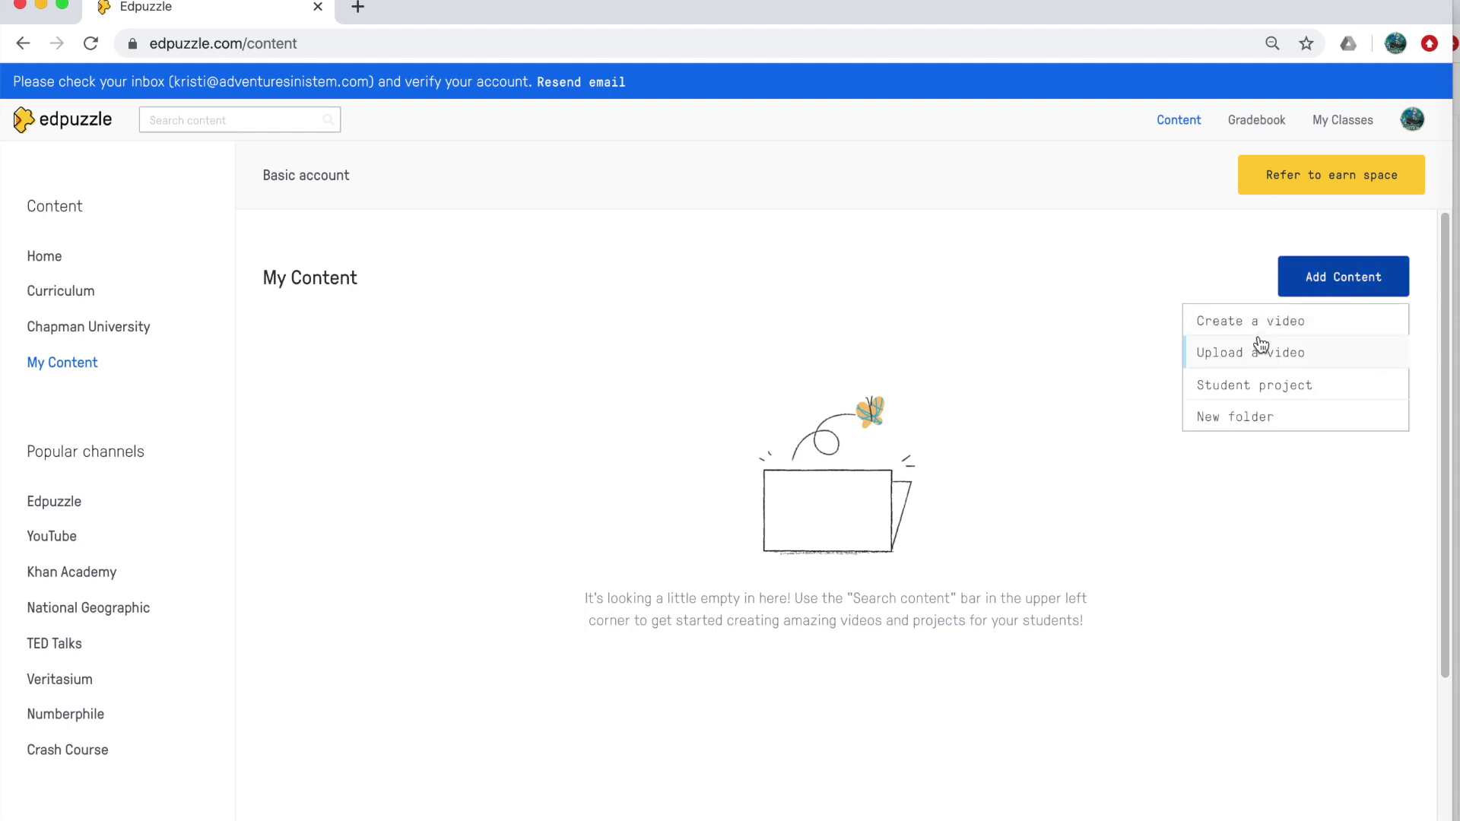
click(1302, 354)
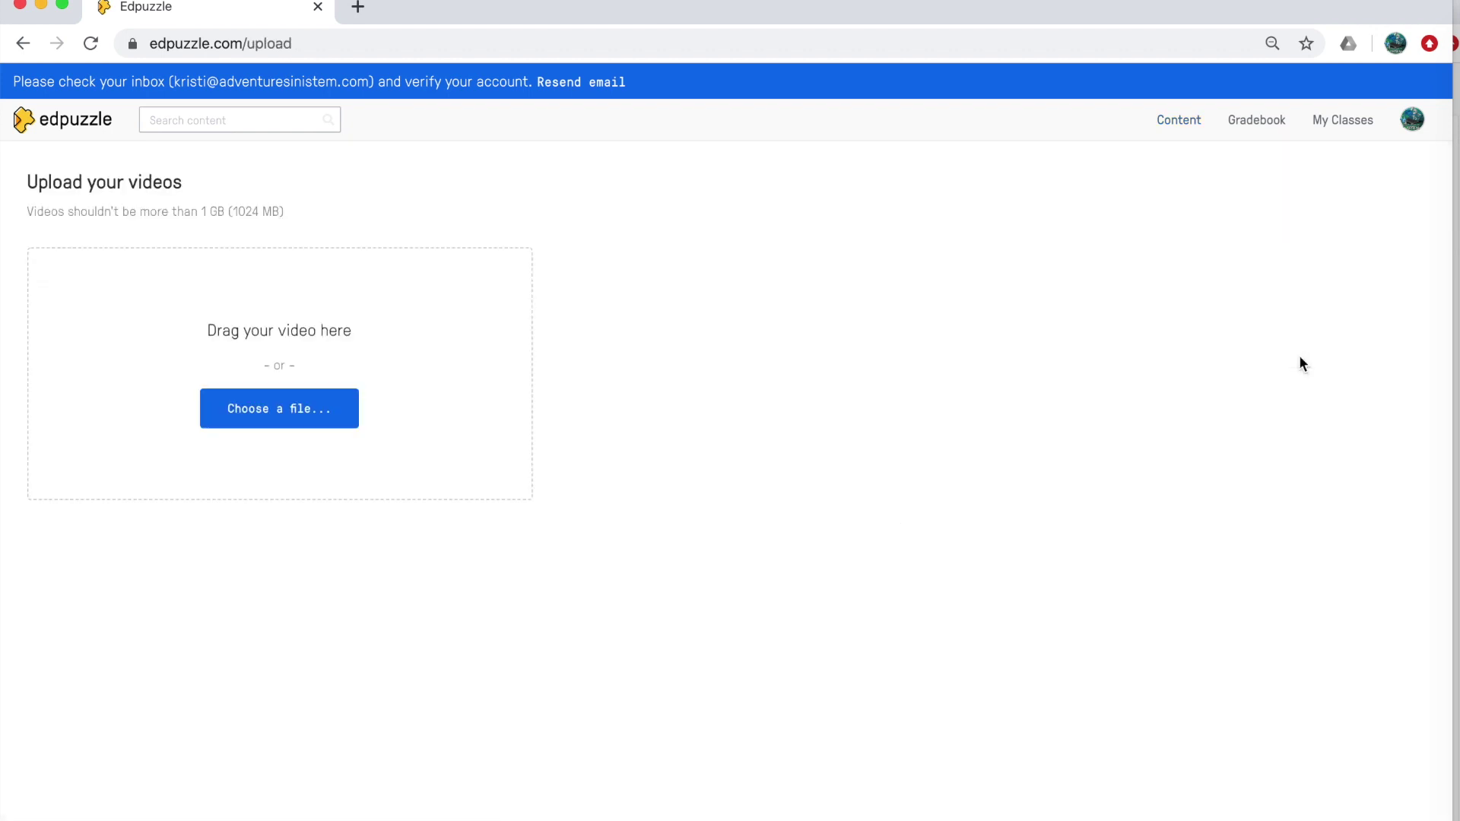
Upload Newton's third law Edpuzzle.mp4 from Dropbox > Business > Physical Science > force > Newton's third law flipped lesson
click(294, 411)
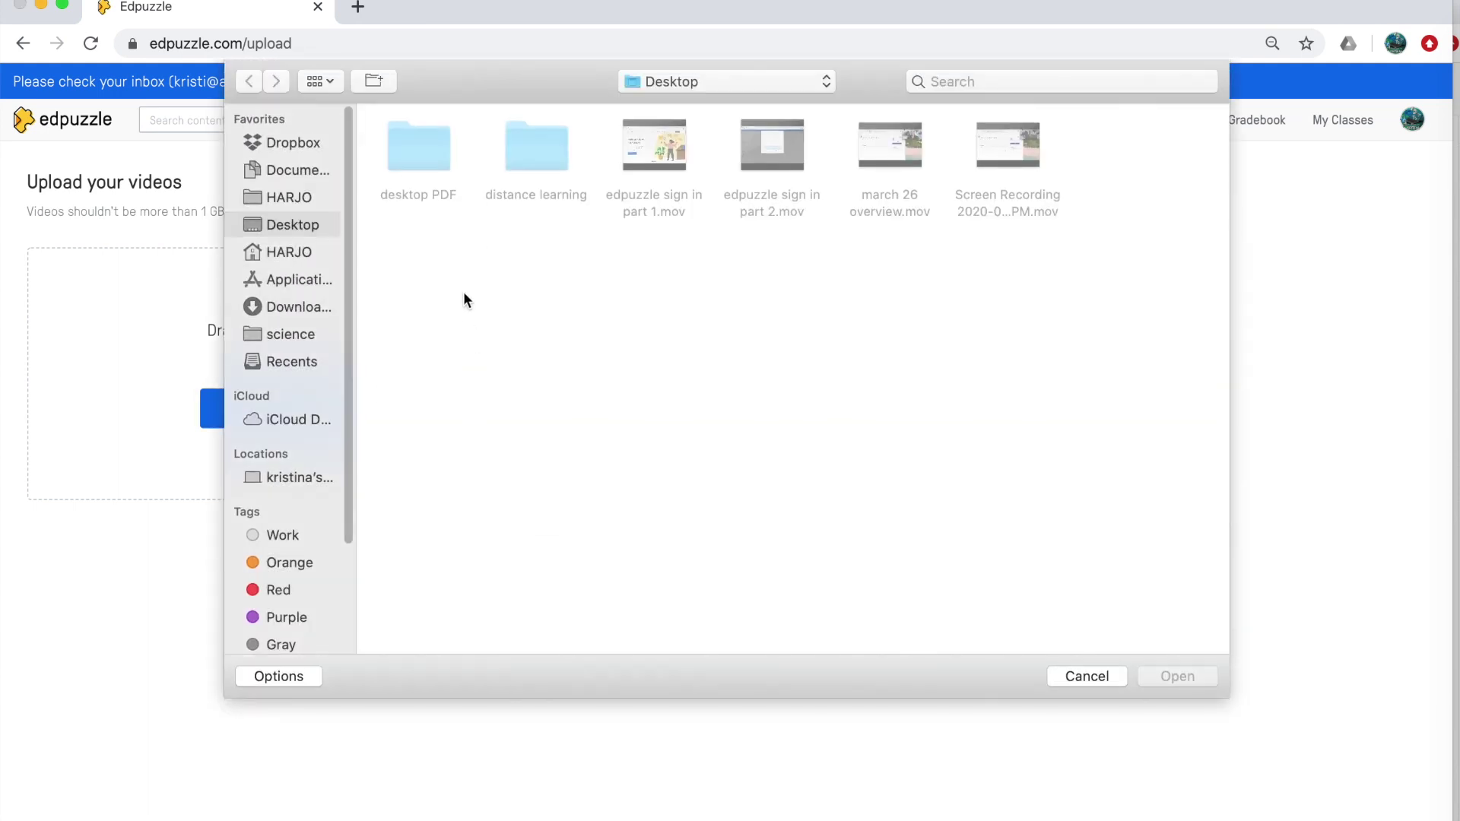
click(296, 146)
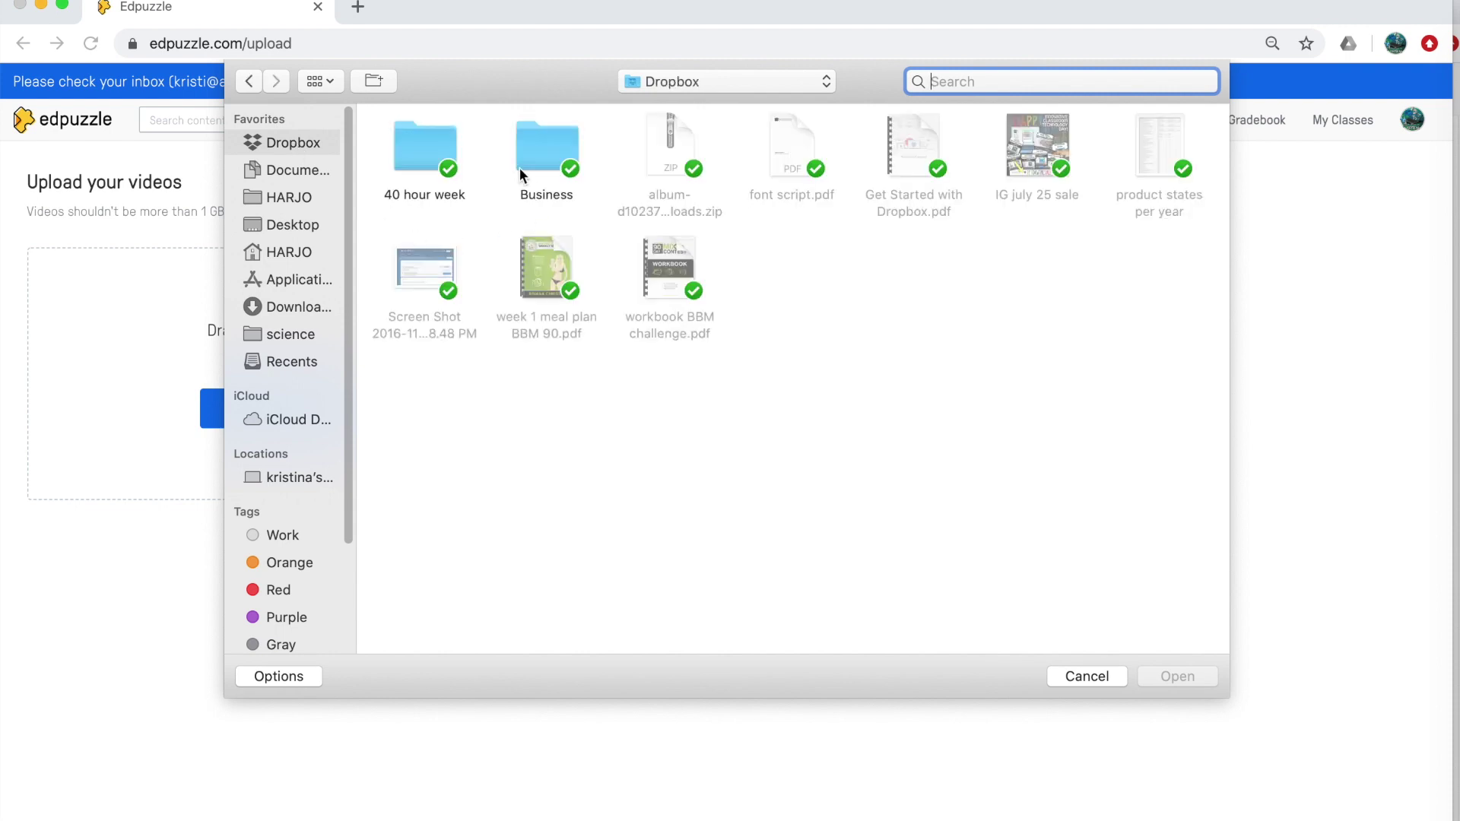
click(535, 160)
double_click(530, 157)
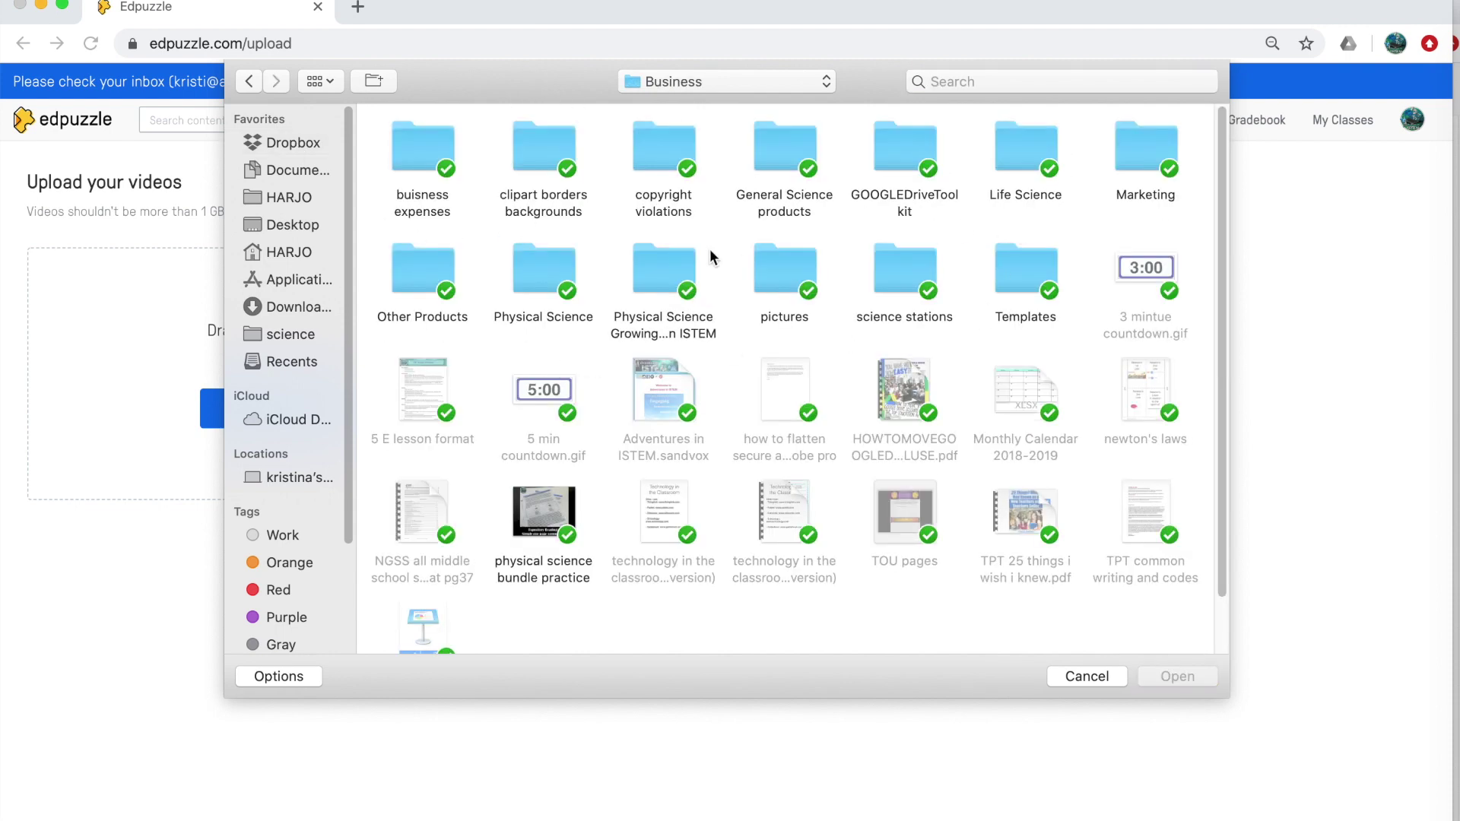
double_click(545, 282)
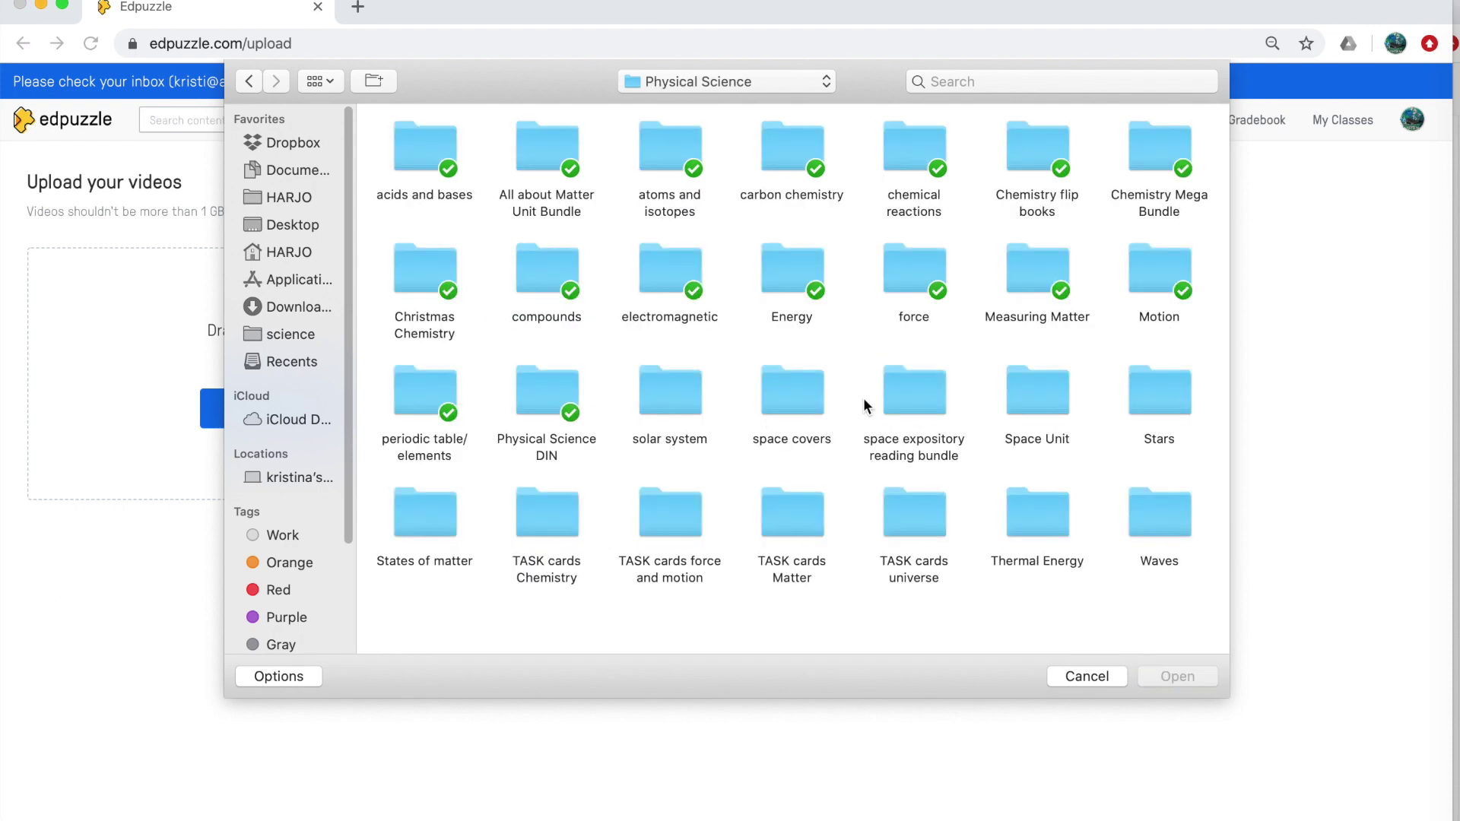
double_click(914, 281)
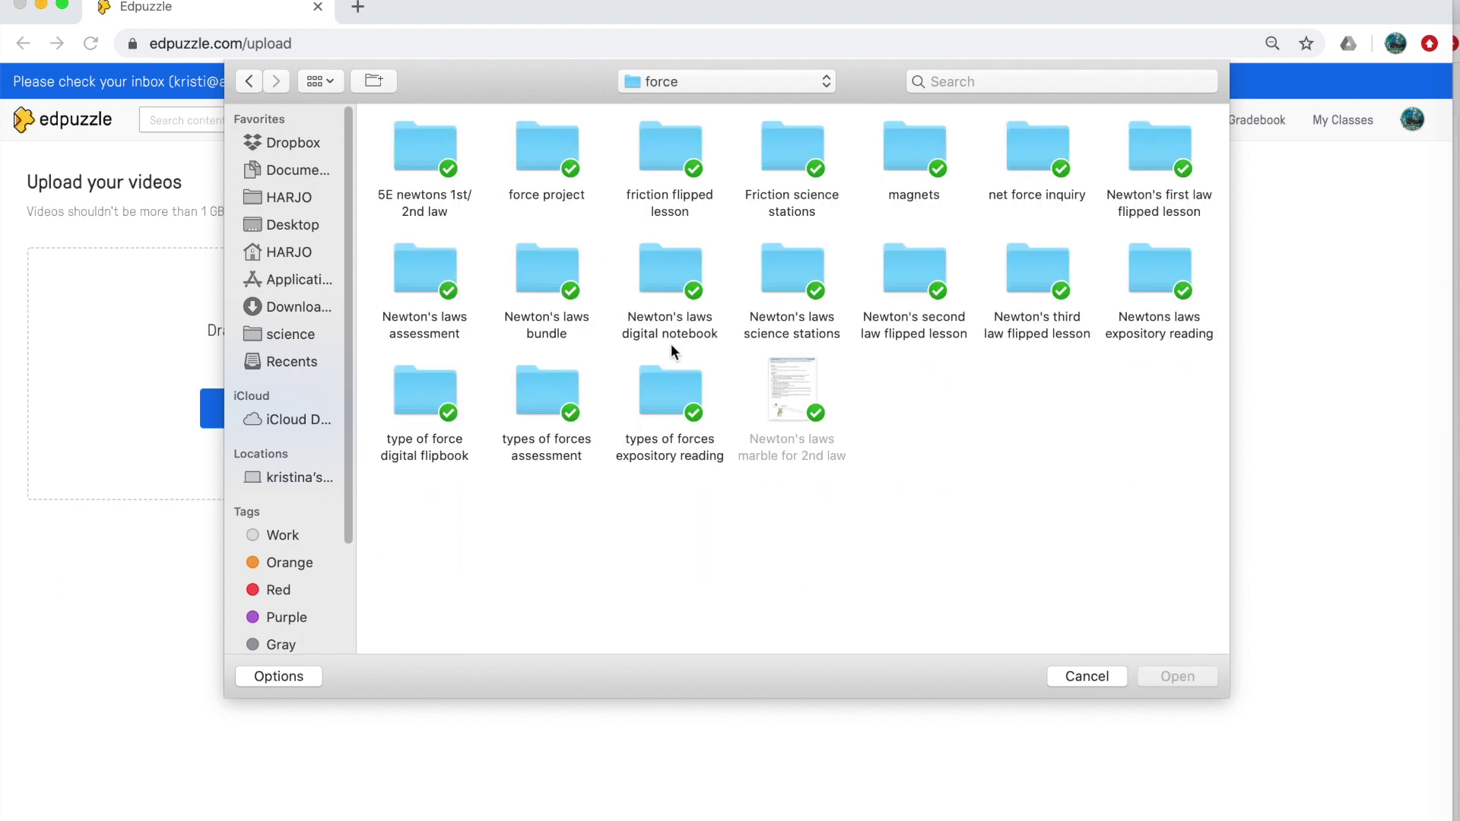
double_click(1039, 268)
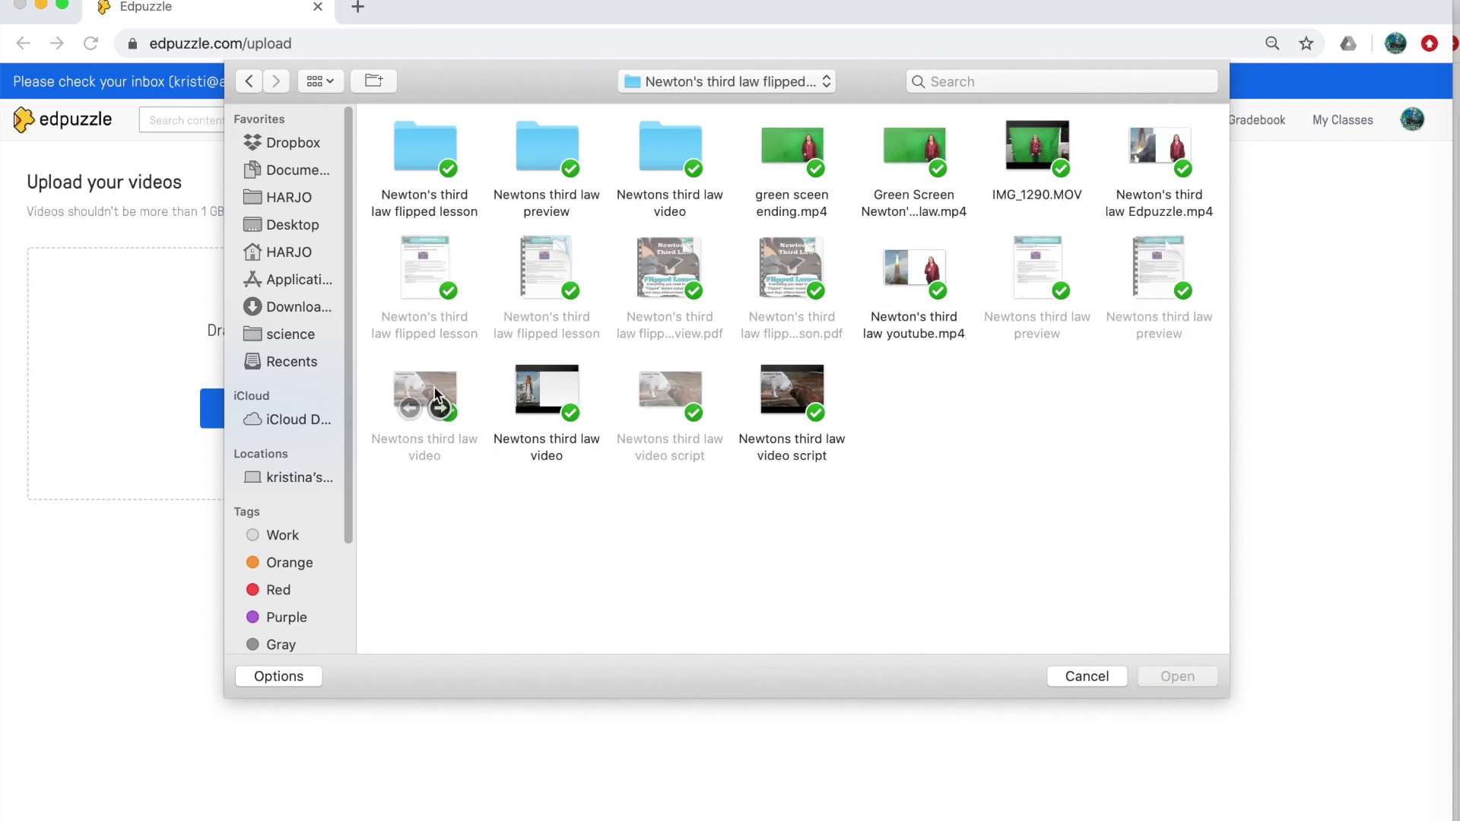
click(1159, 149)
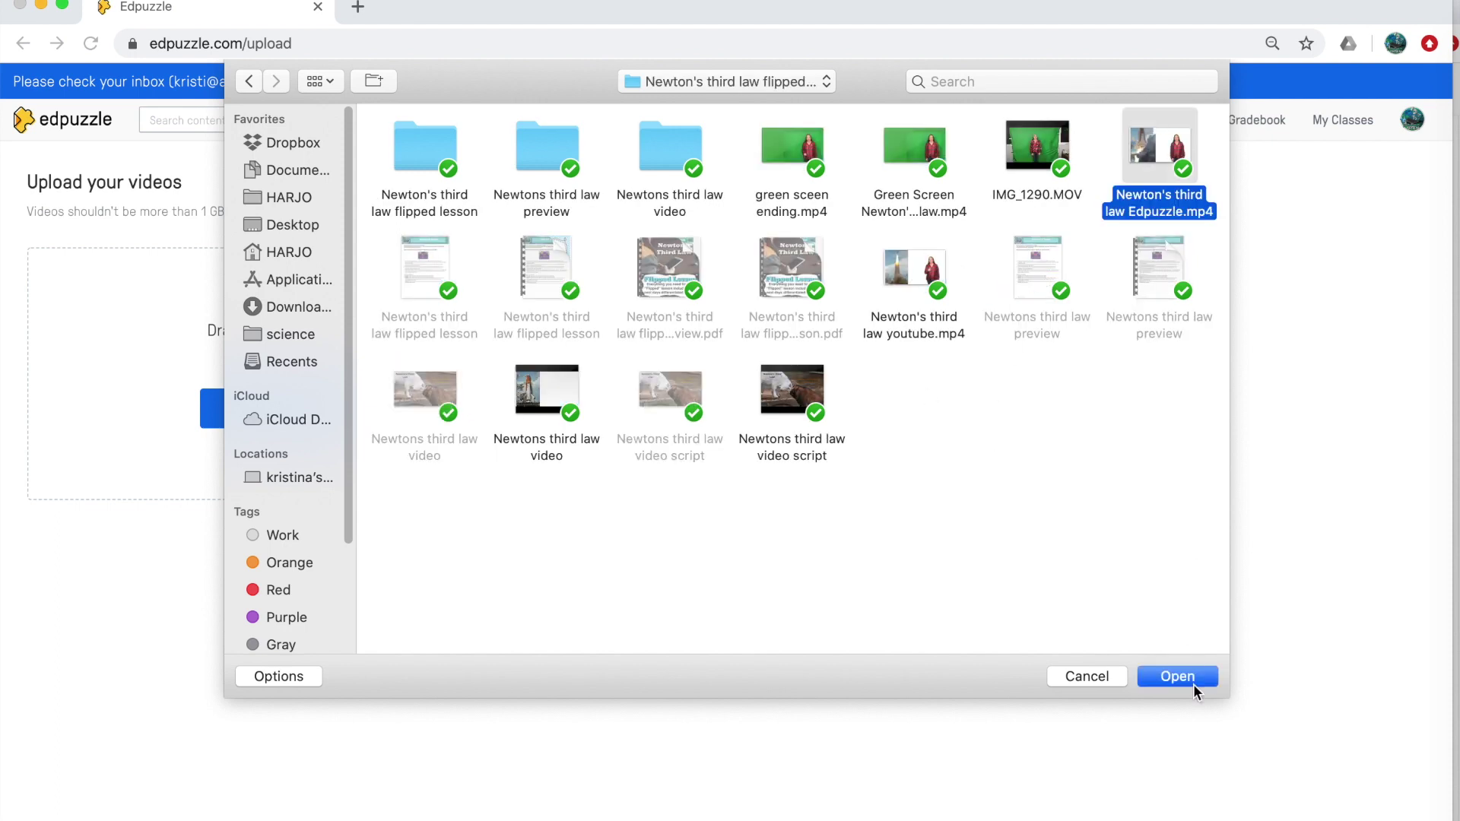
click(1168, 687)
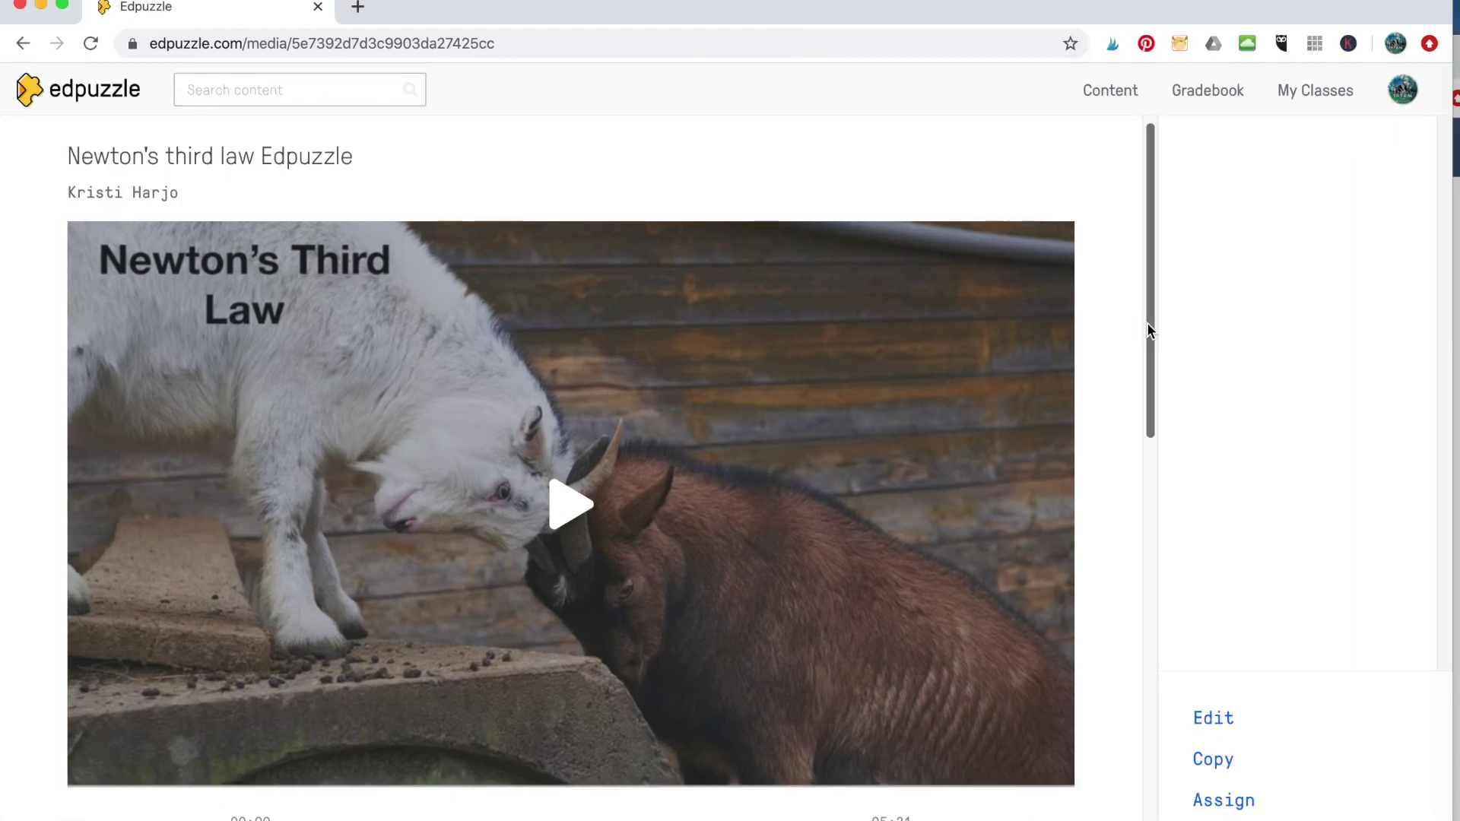
Scroll down the uploaded video's page to reveal the player controls
drag(1147, 323, 1151, 358)
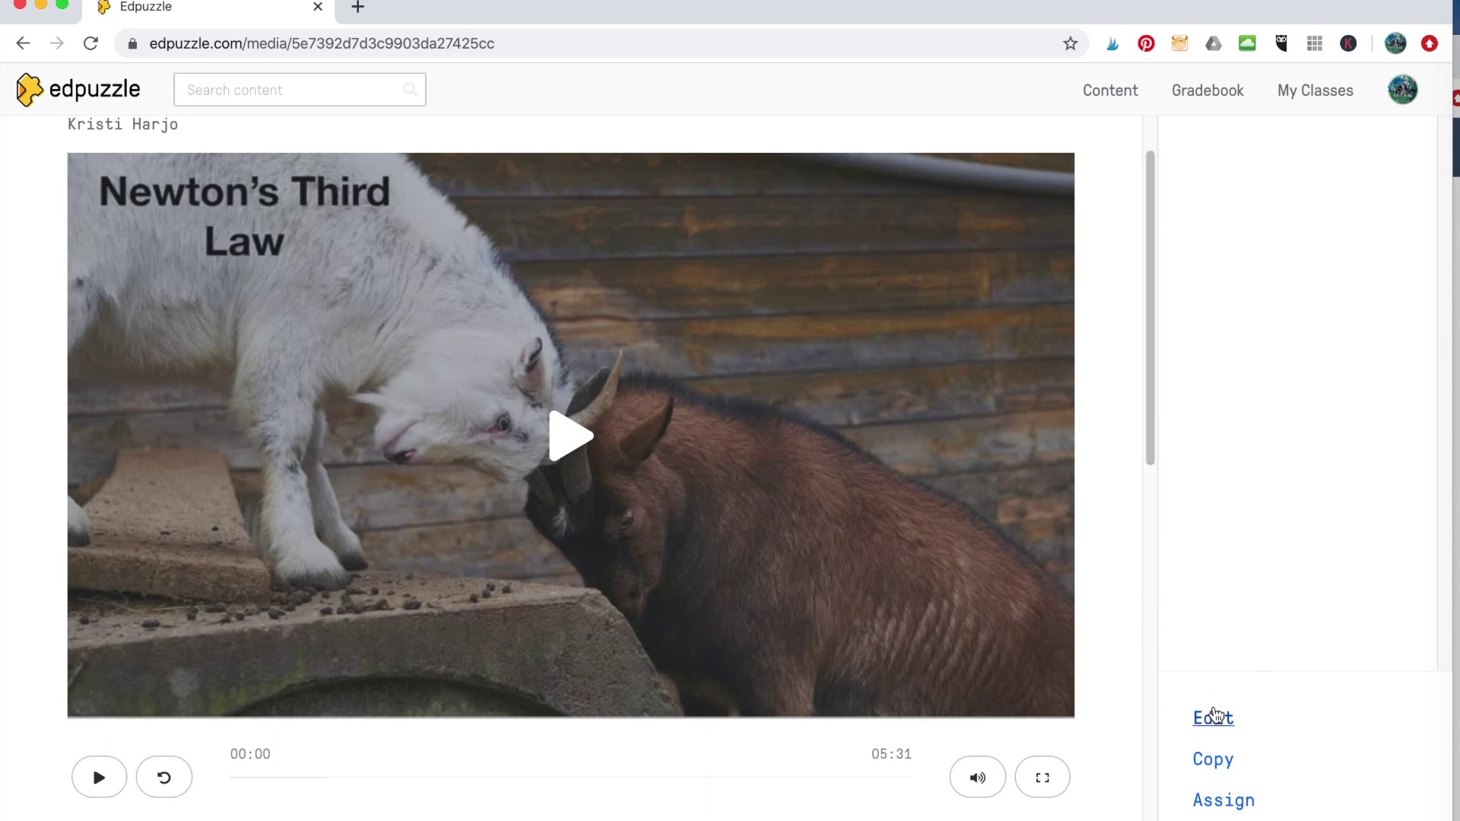
Open the Newton's third law video in the editor at its Questions section
click(1214, 715)
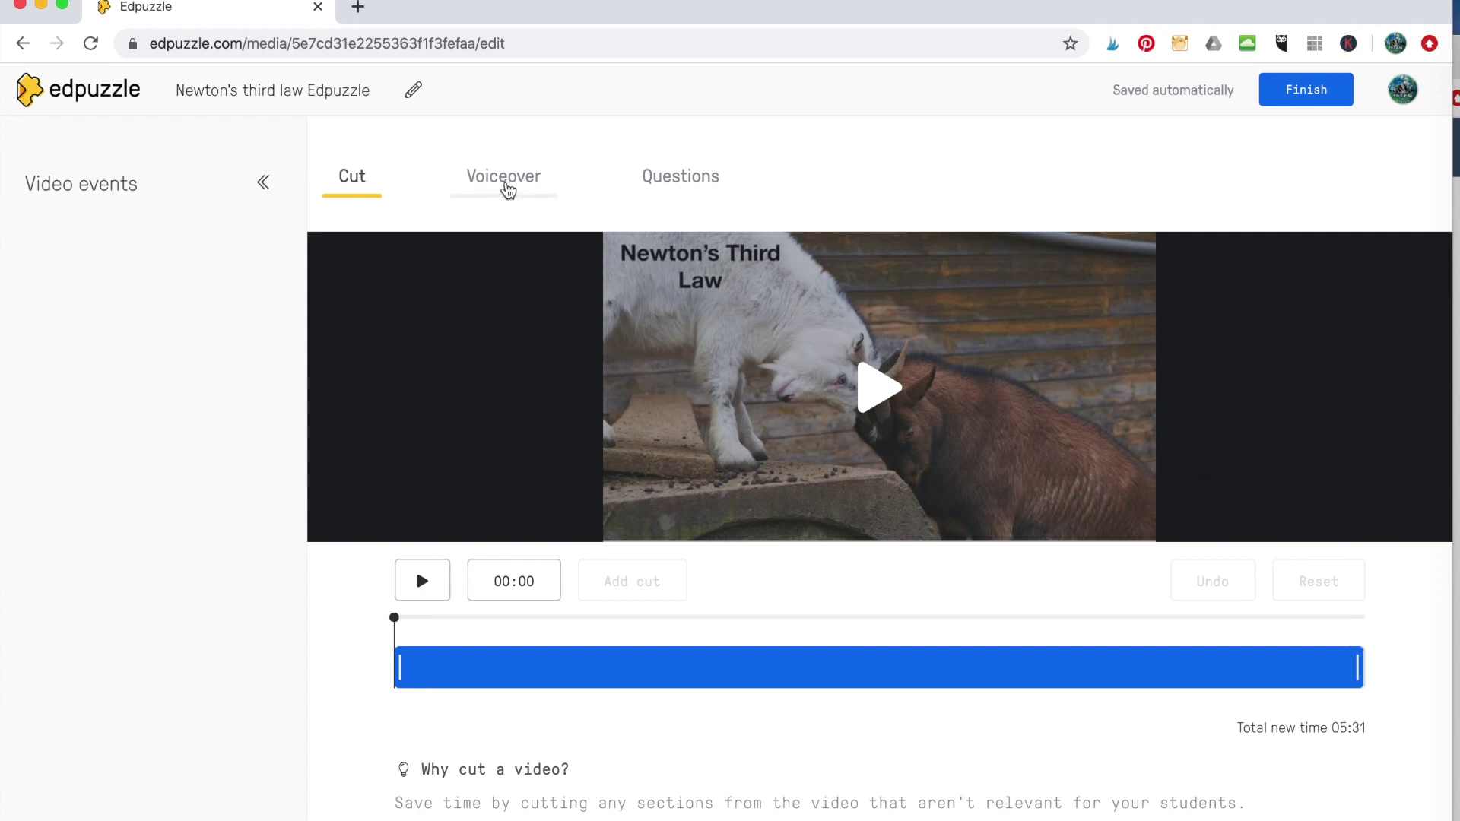
click(508, 190)
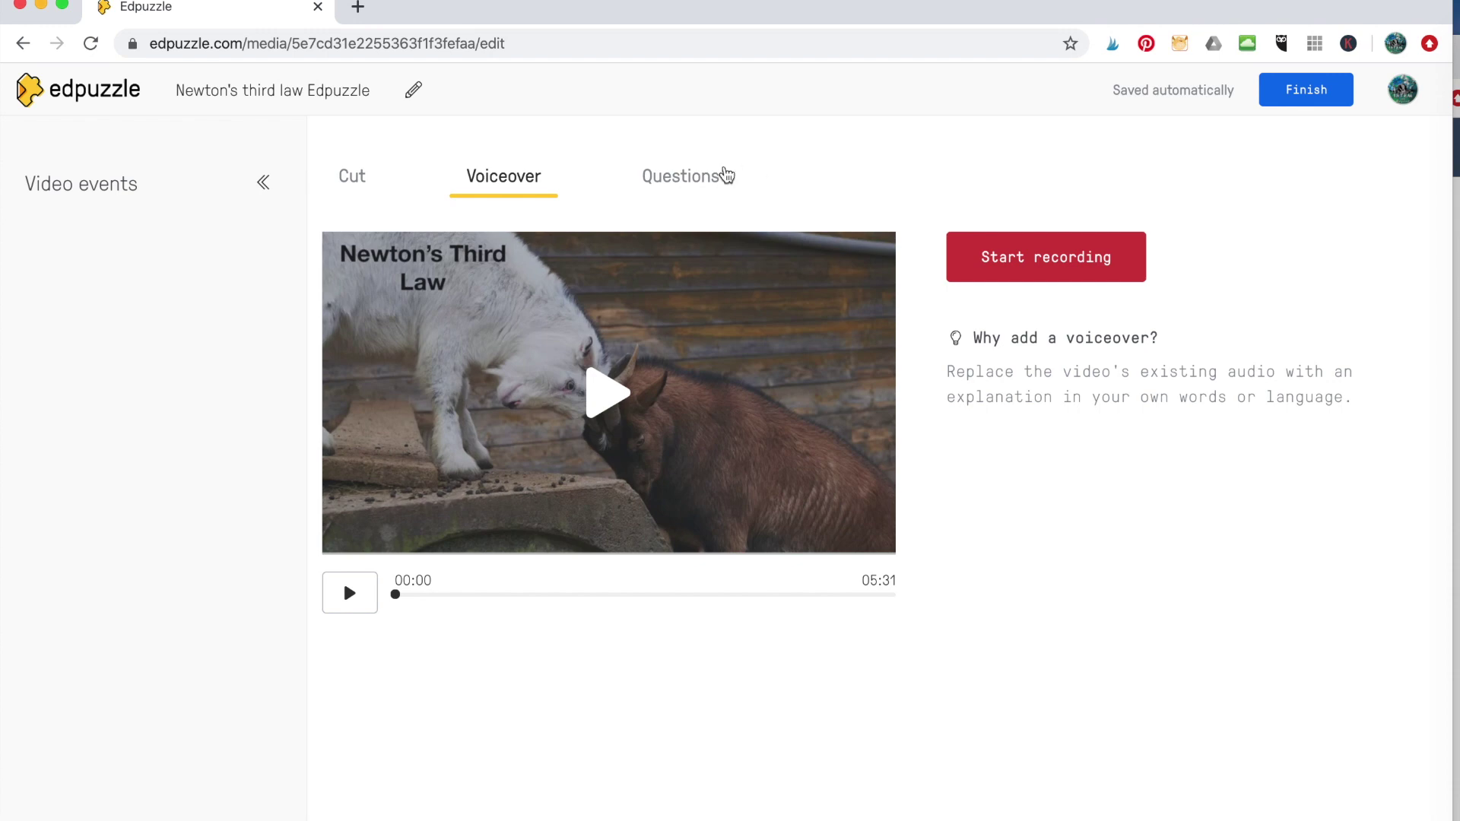
click(704, 176)
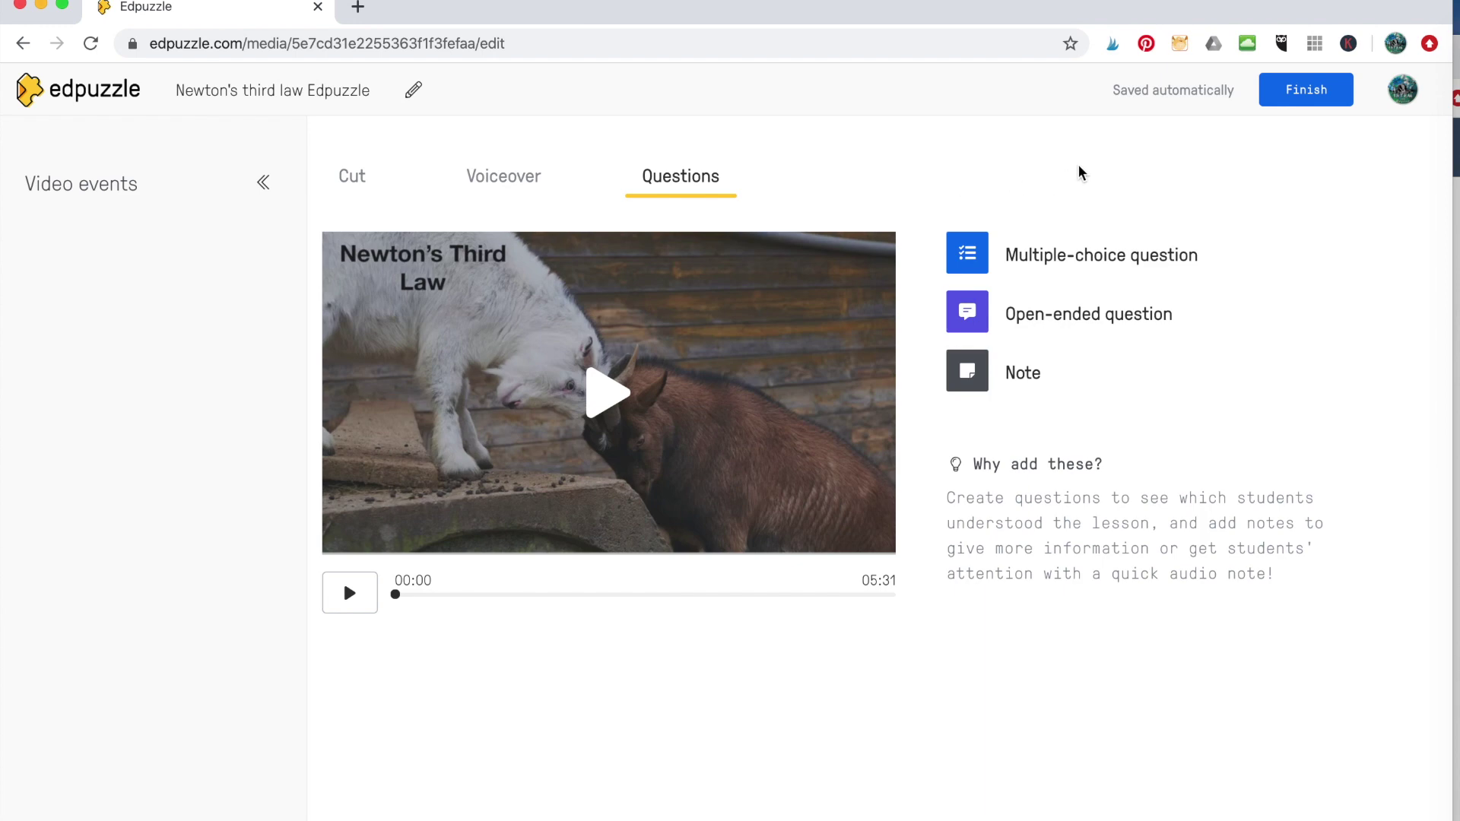
Cue the video preview back to 00:00
mouse_move(1035, 270)
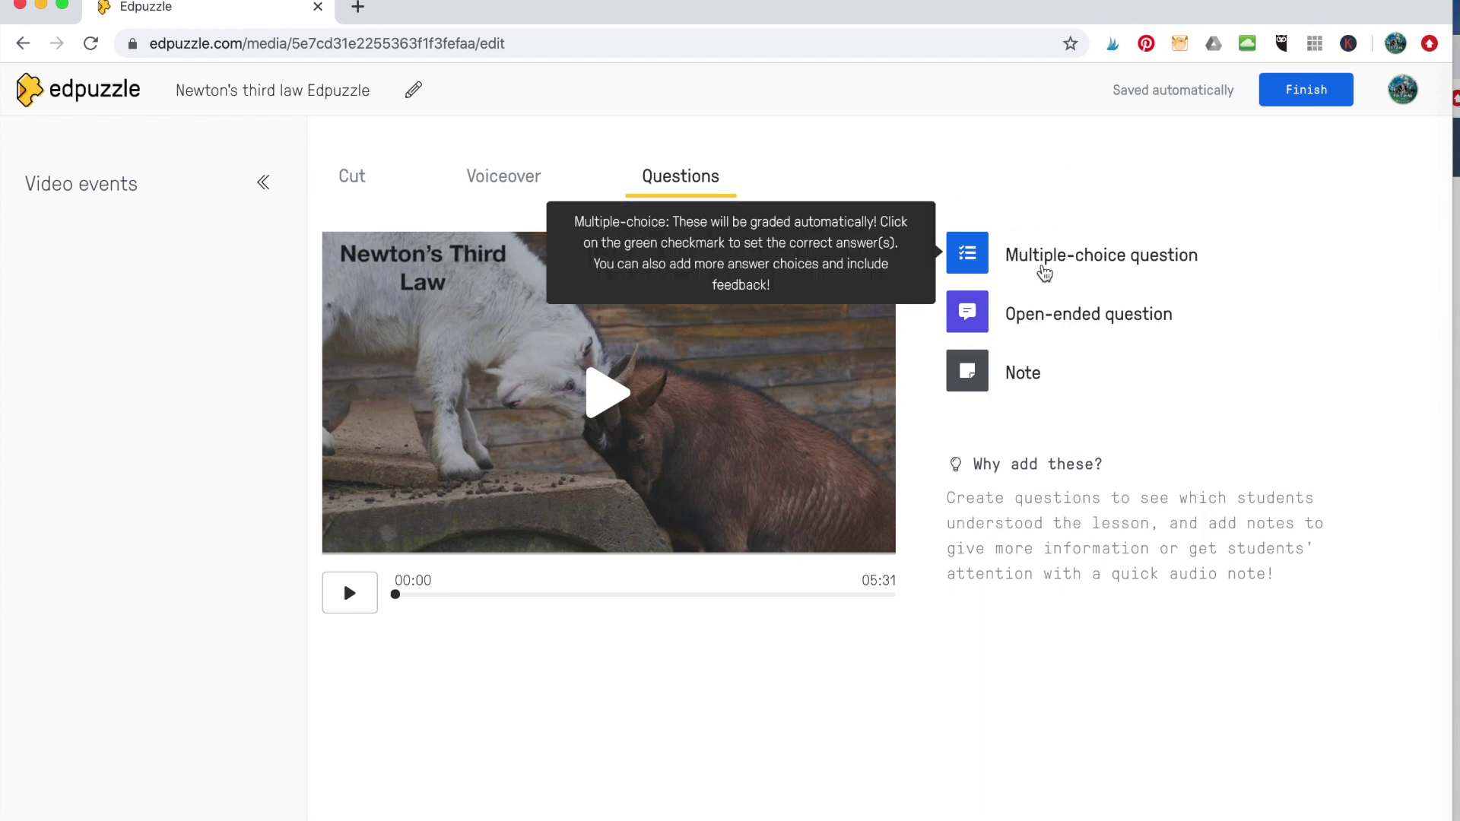
mouse_move(1038, 323)
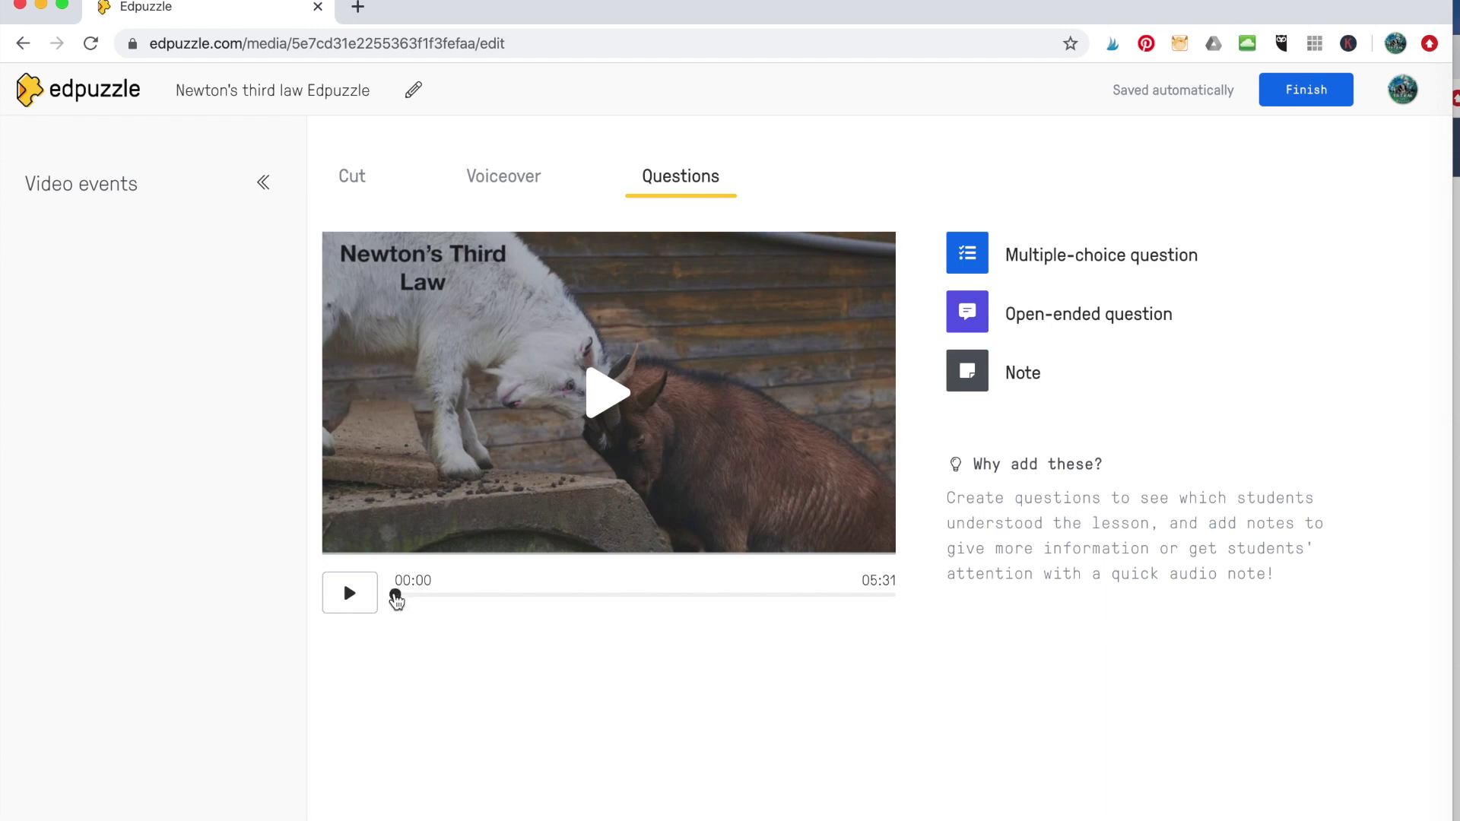
click(395, 596)
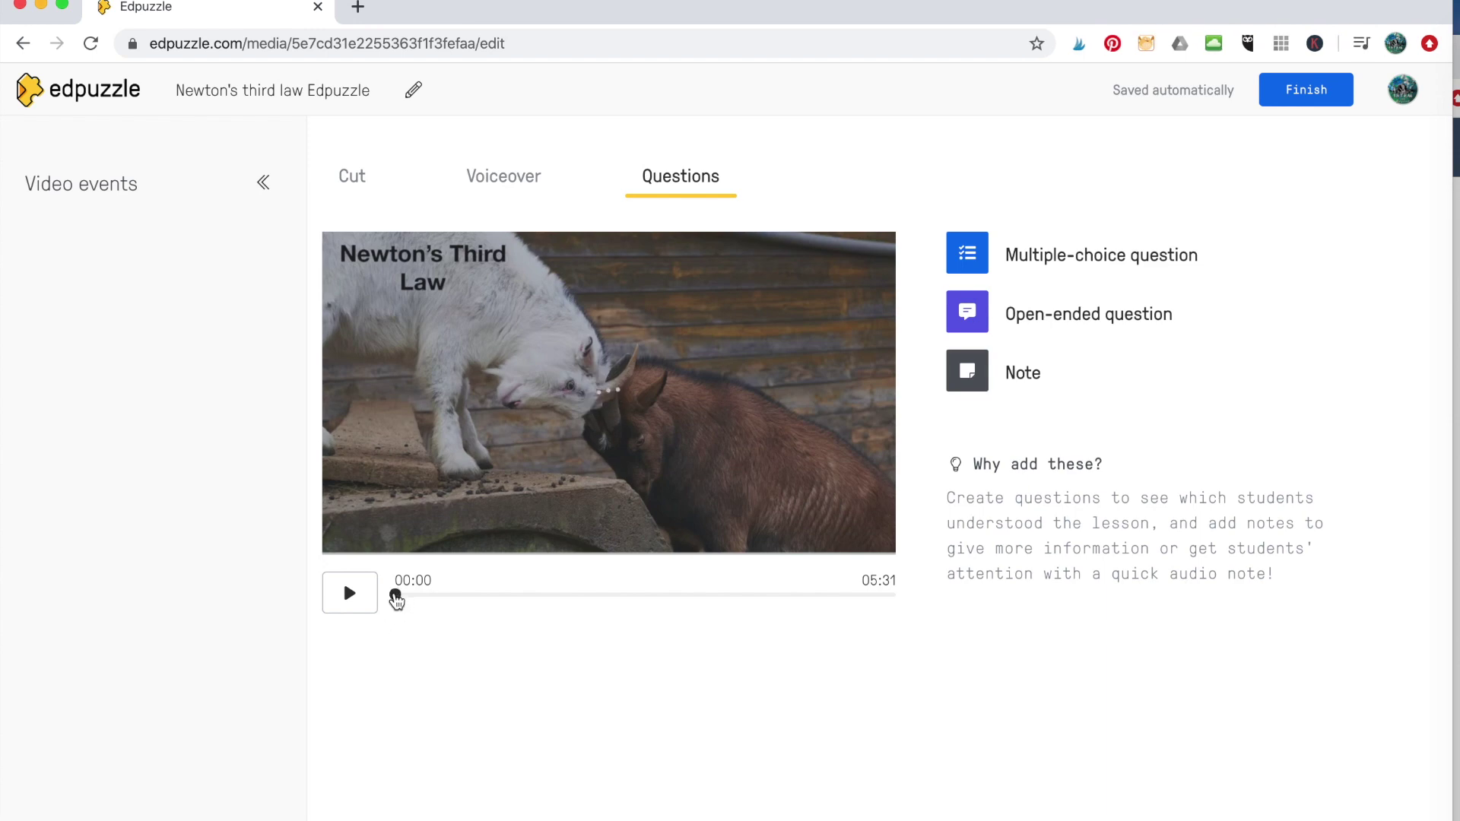
key(space)
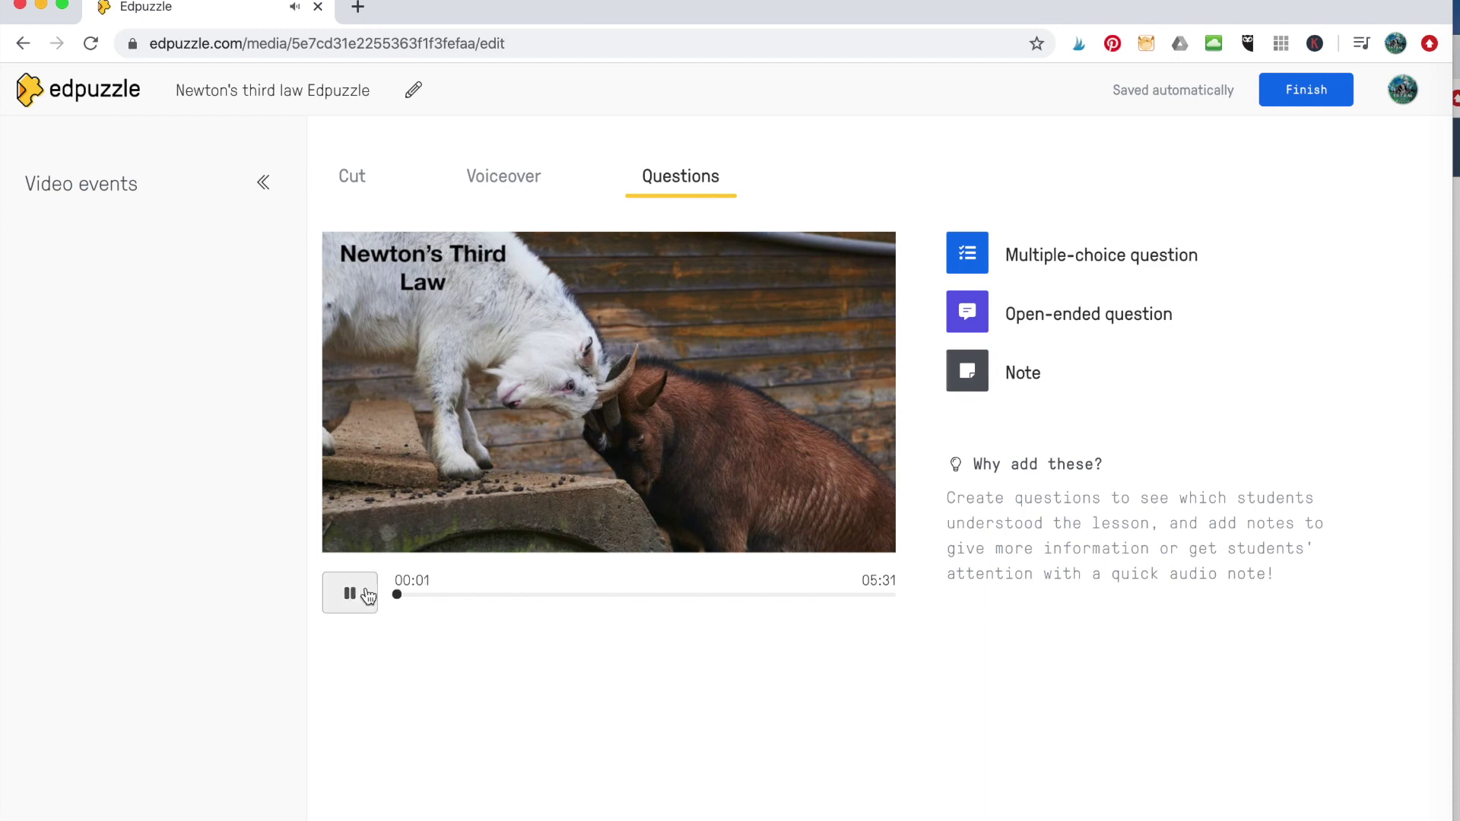
click(392, 596)
Start a bold 00:00 note reading 'Set up your notes' and 'Topic: Newton's Third Law'
click(978, 373)
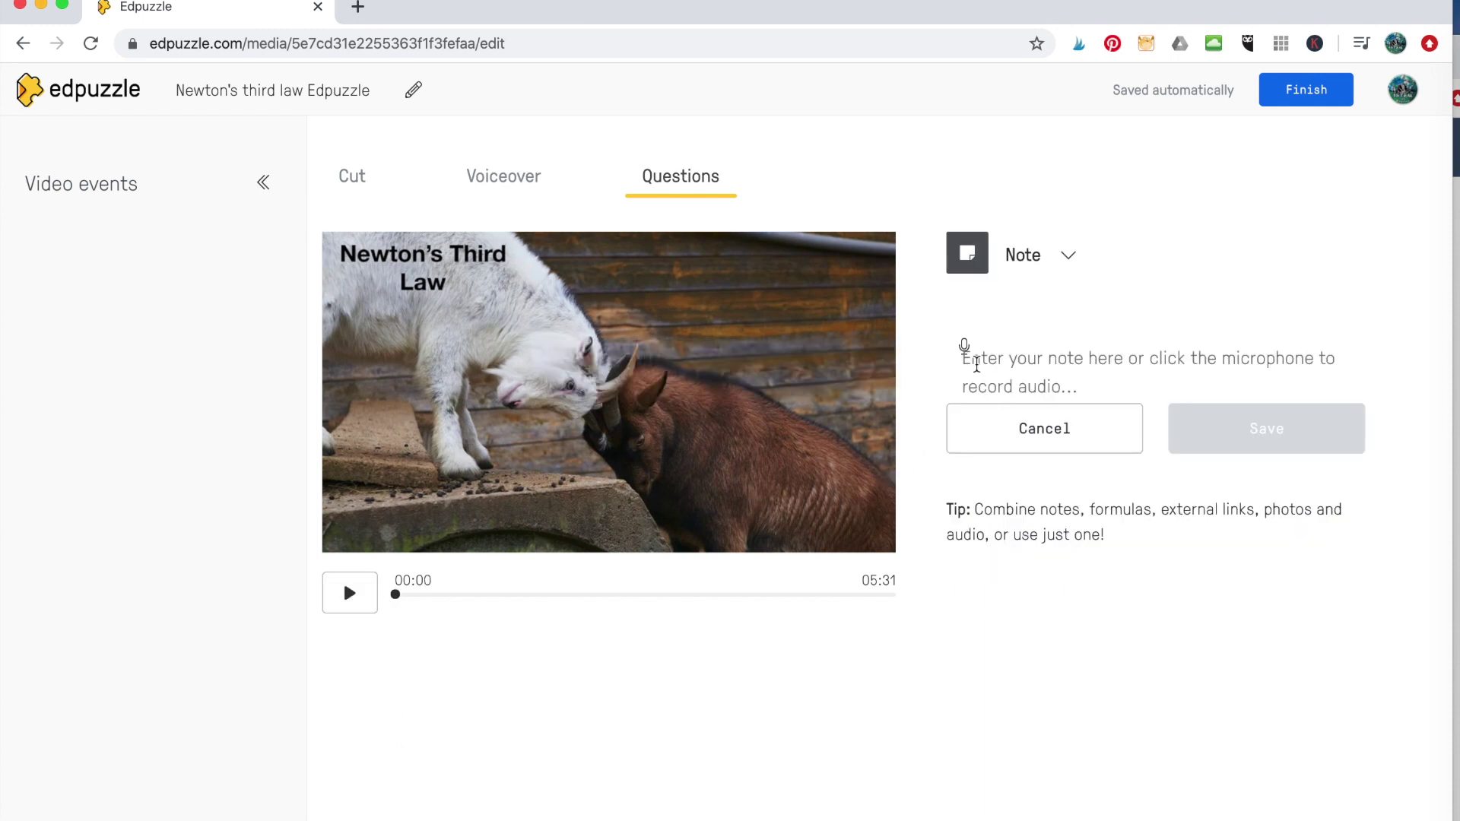
click(965, 343)
click(966, 318)
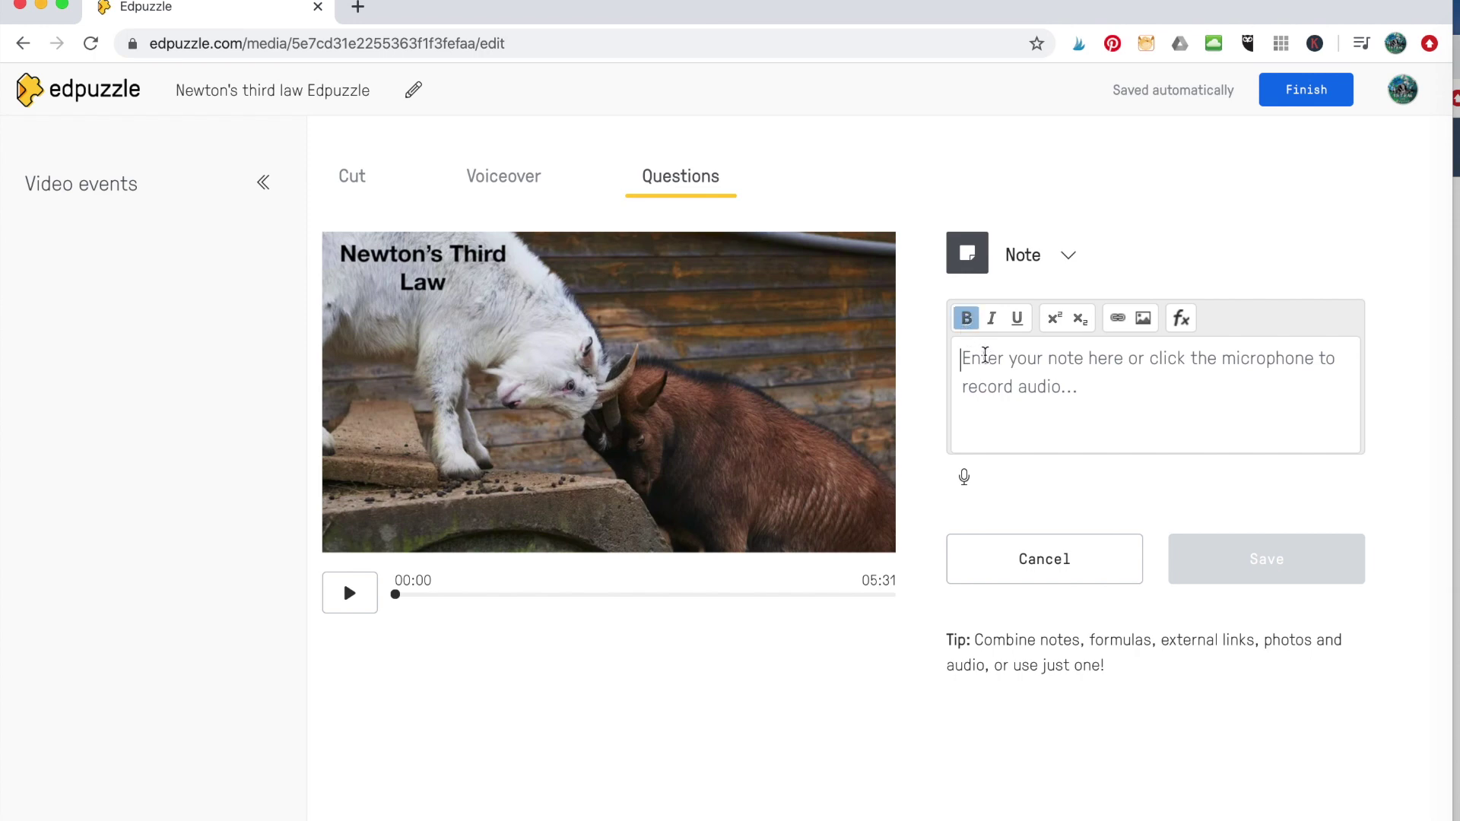
text(E)
key(BackSpace)
text(Set)
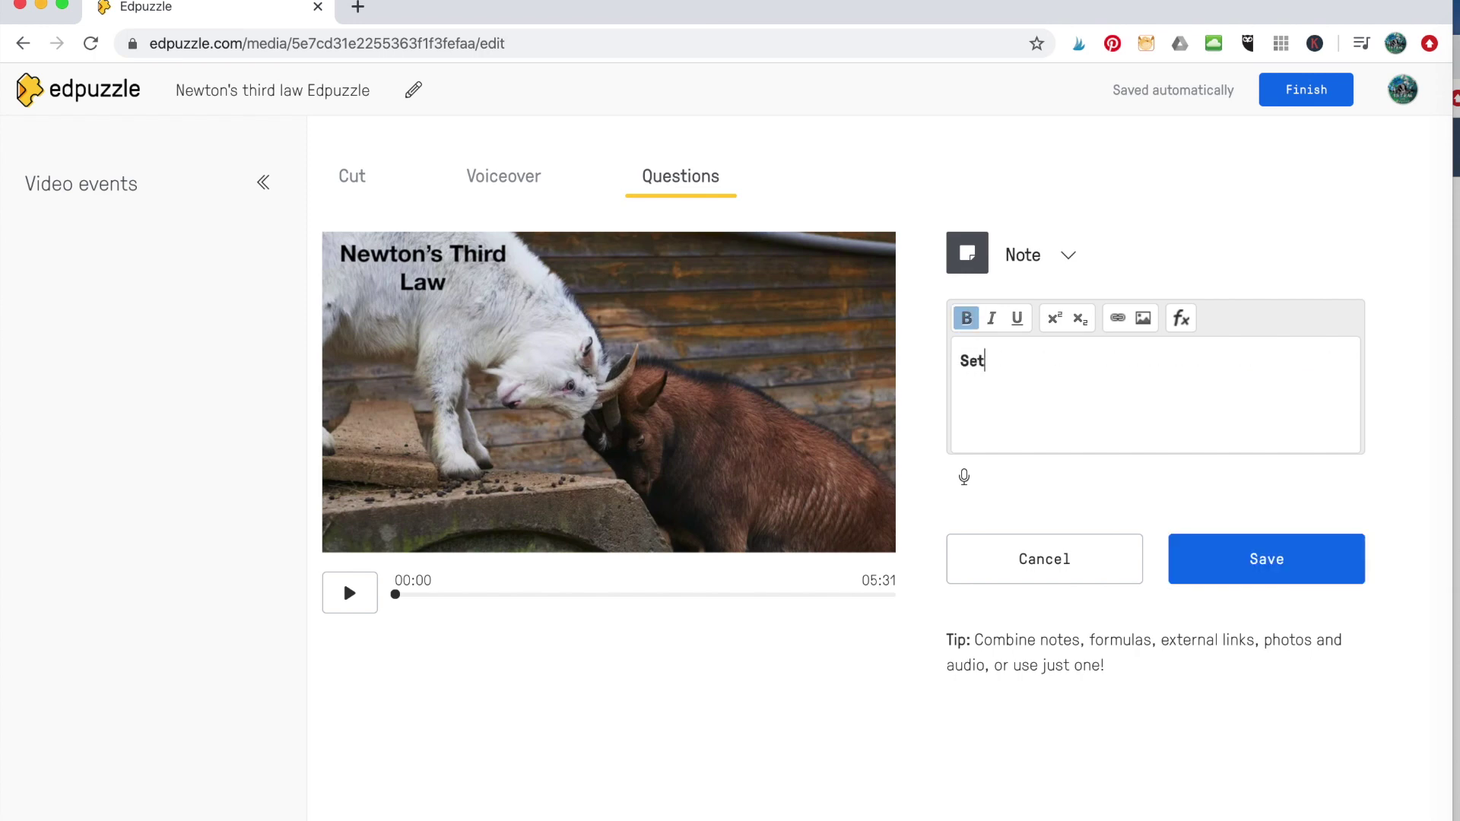
text( up yu)
key(BackSpace)
key(BackSpace)
text(your notes)
key(Return)
text(Topic: N)
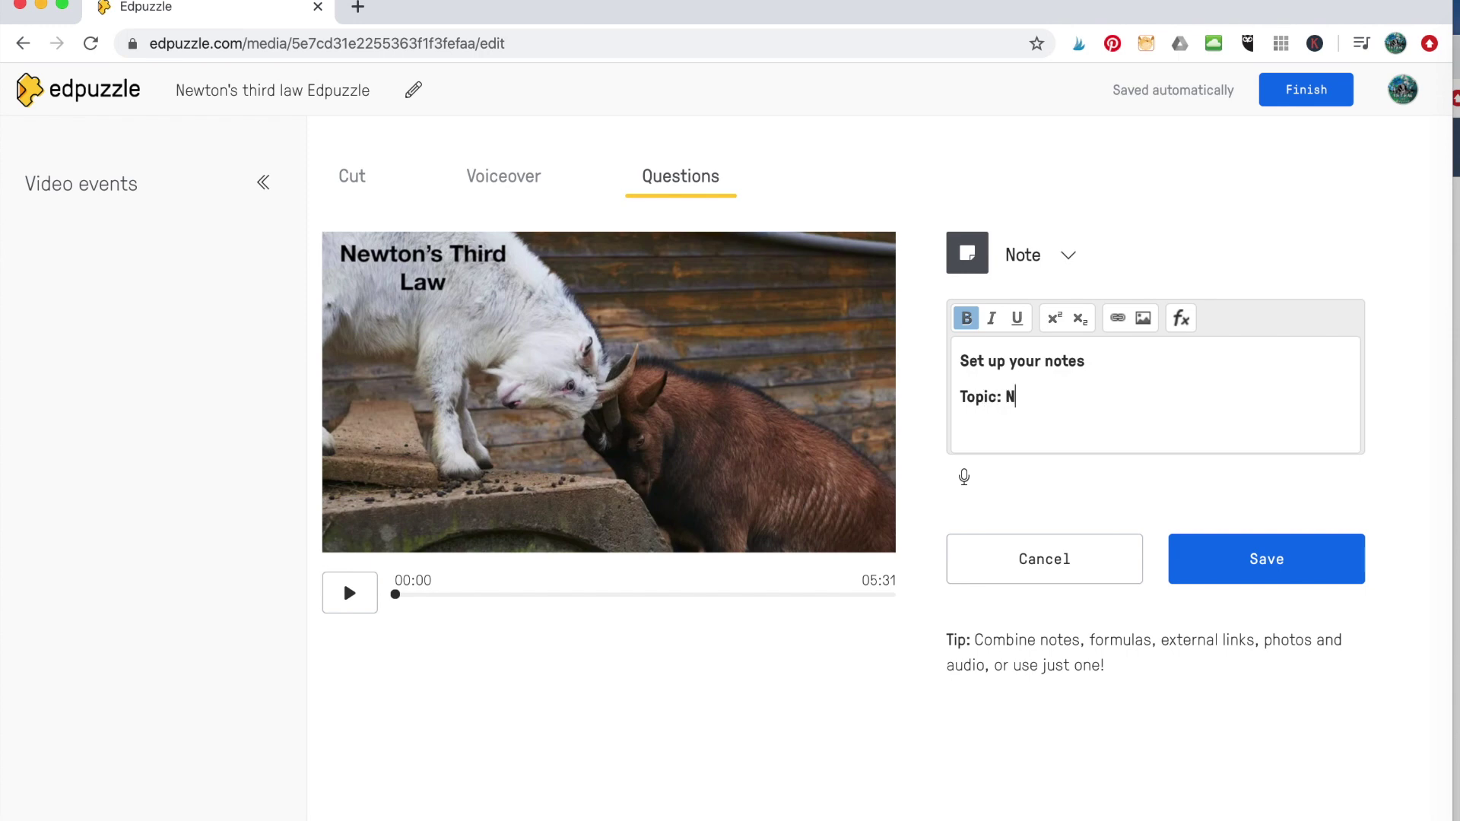
text(ewton's Third Law)
Add the line 'EQ: What is Newton's third law of motion?' and save the note
key(Return)
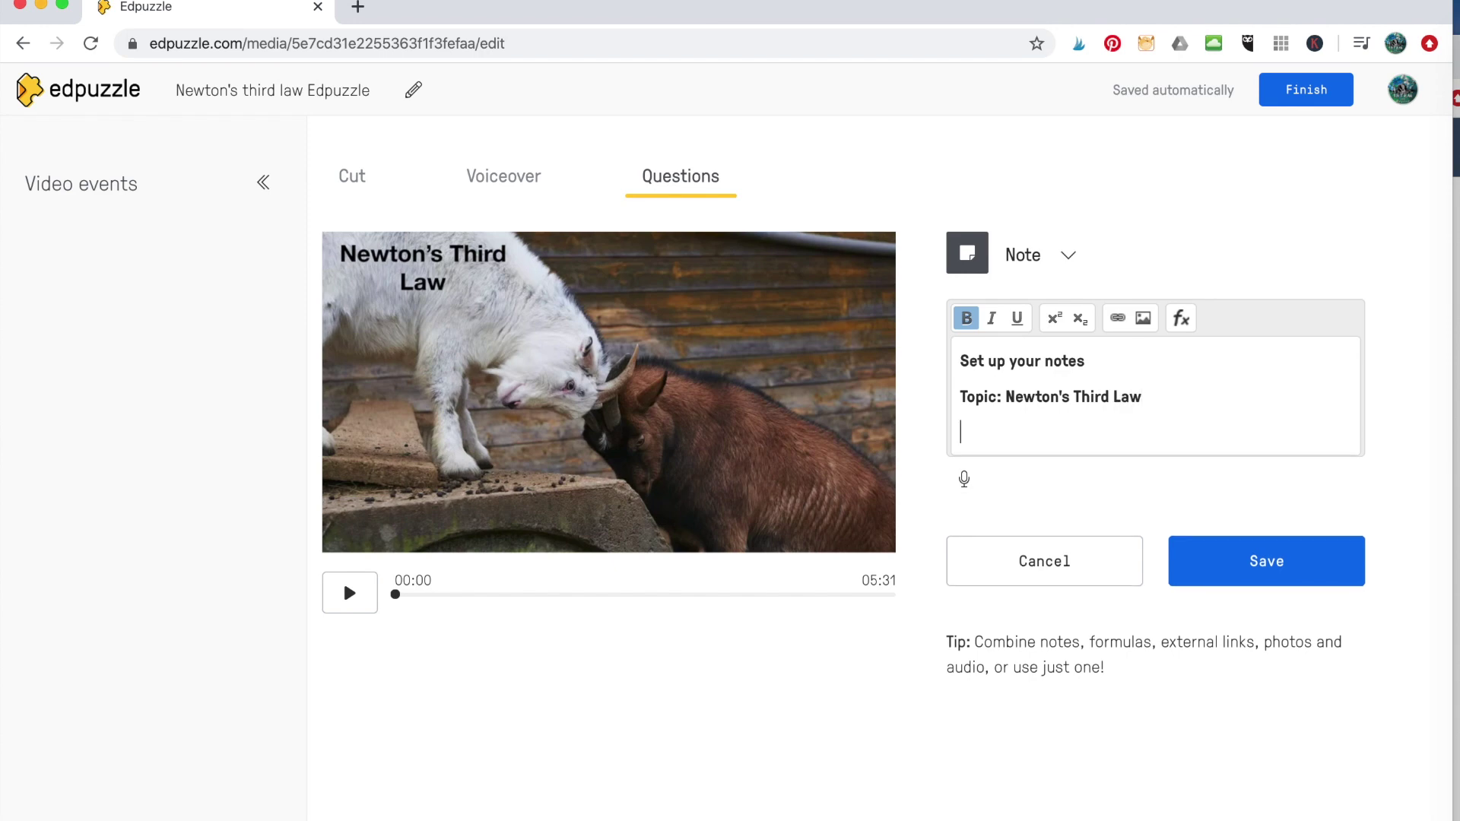
text(Eq)
key(BackSpace)
text(Q:)
text(What is Newton's )
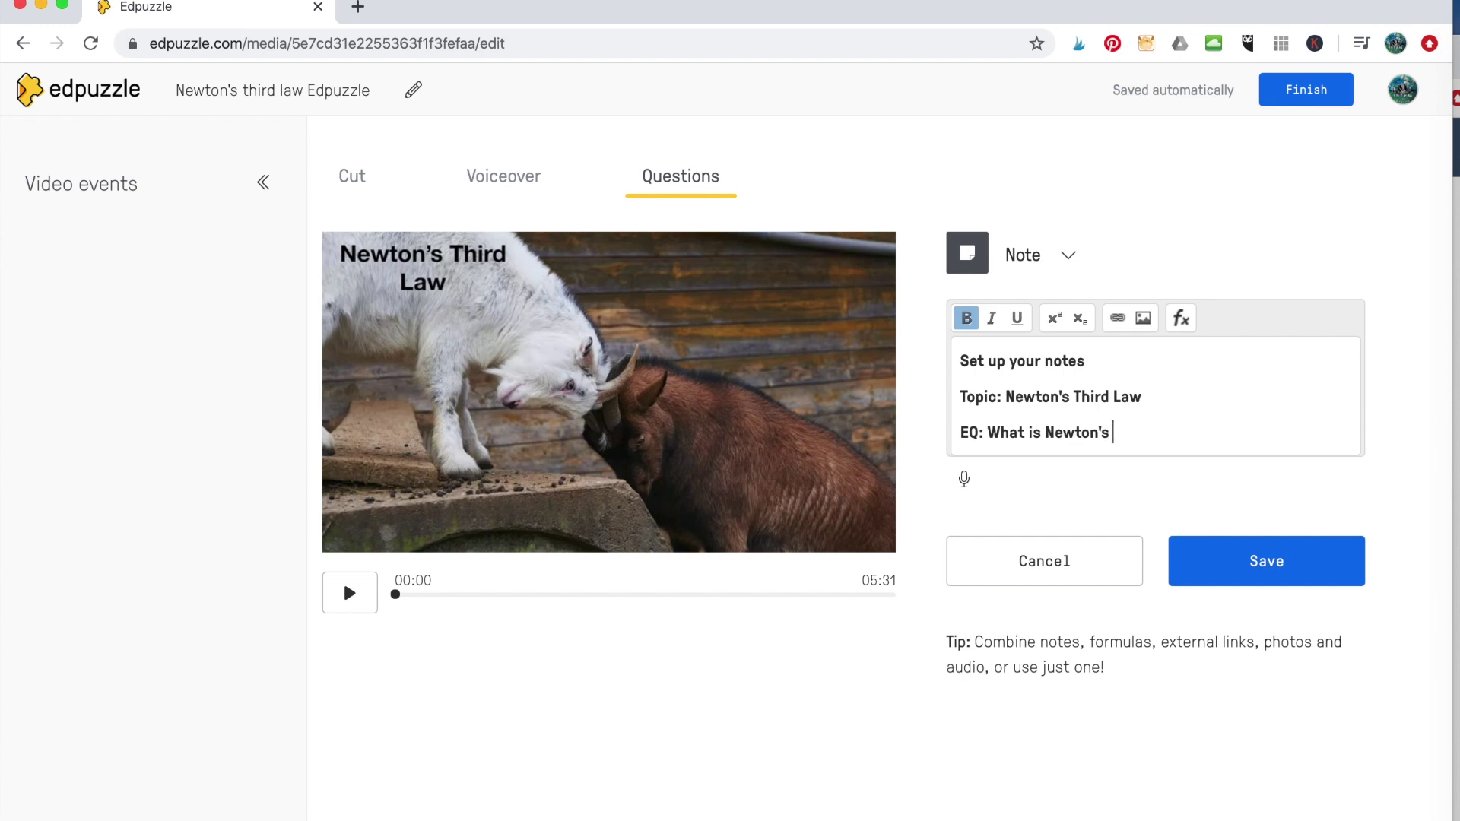
text(third law of motion?)
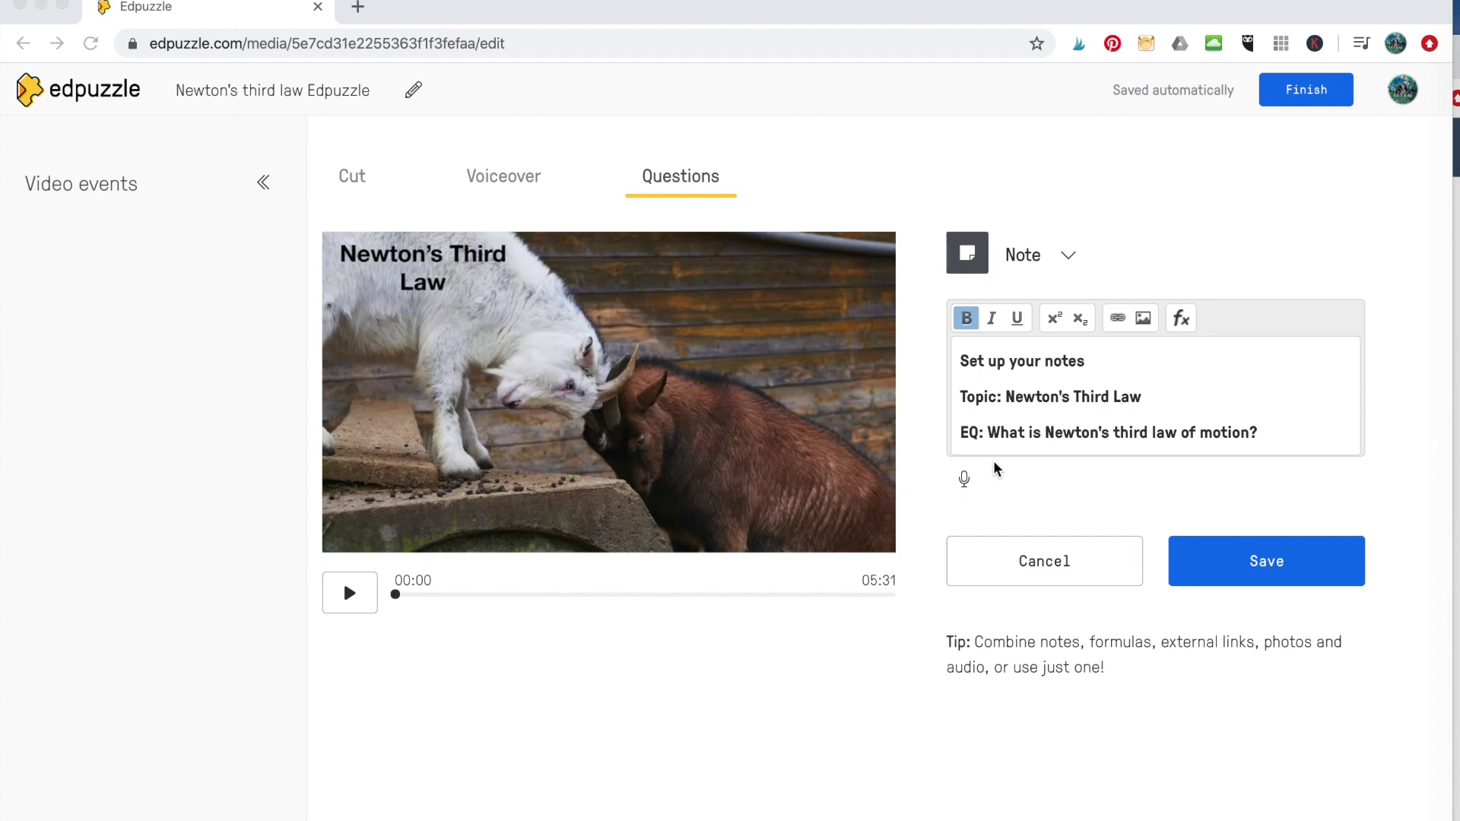
click(1247, 572)
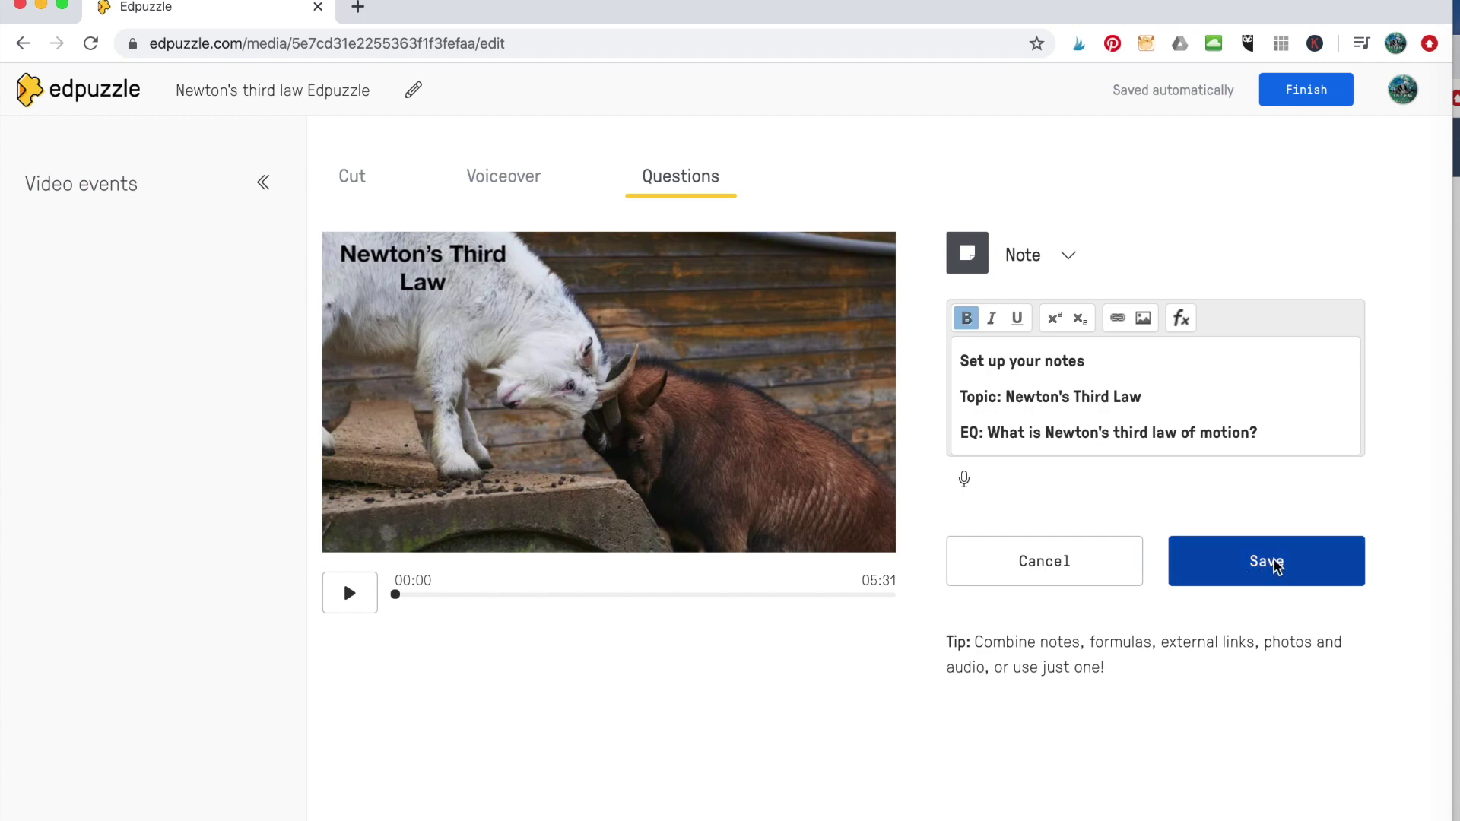
click(1276, 566)
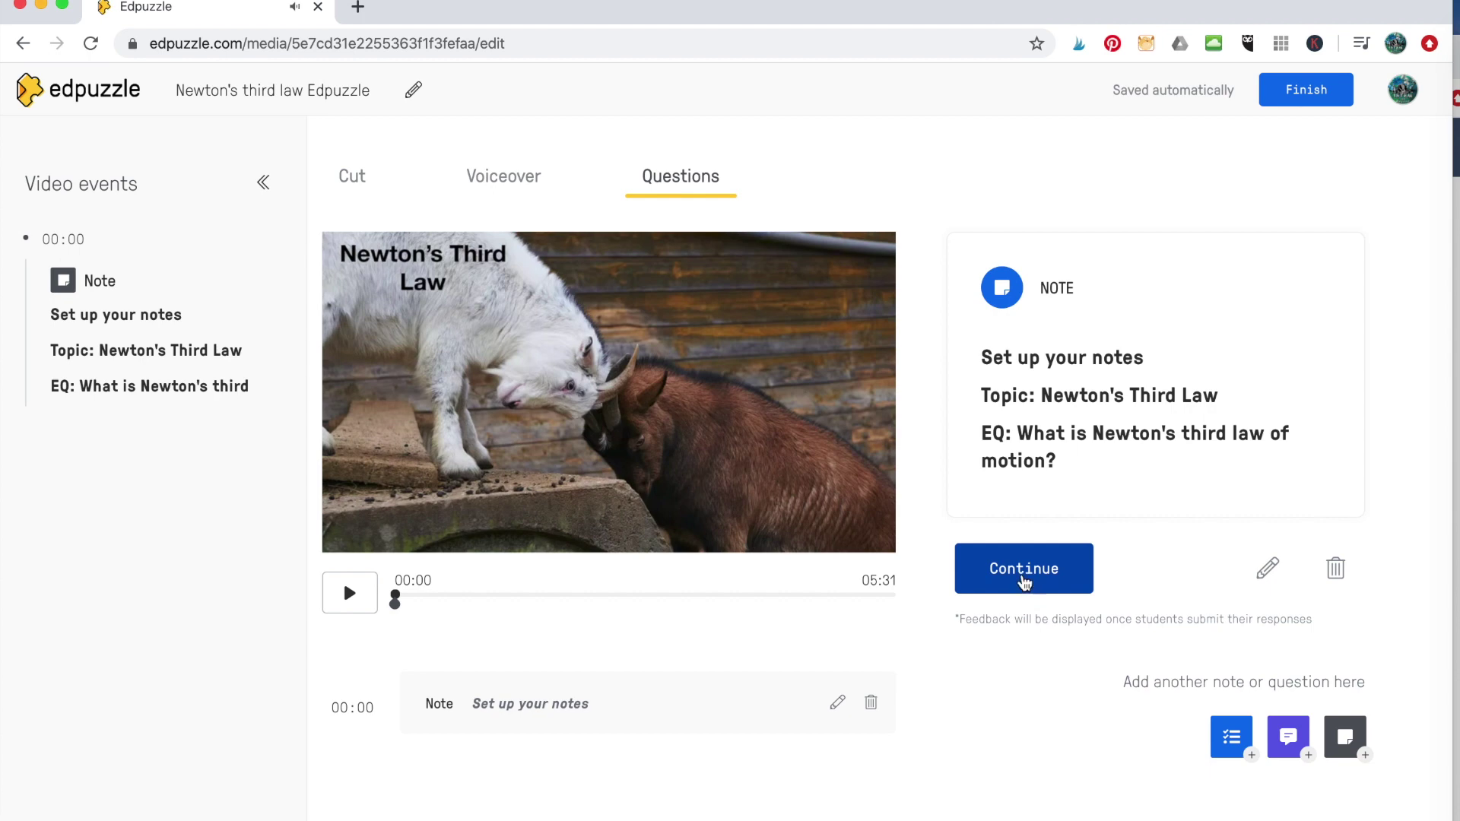
Dismiss the note preview, cue the video to 00:46, and begin a new note there
click(1021, 576)
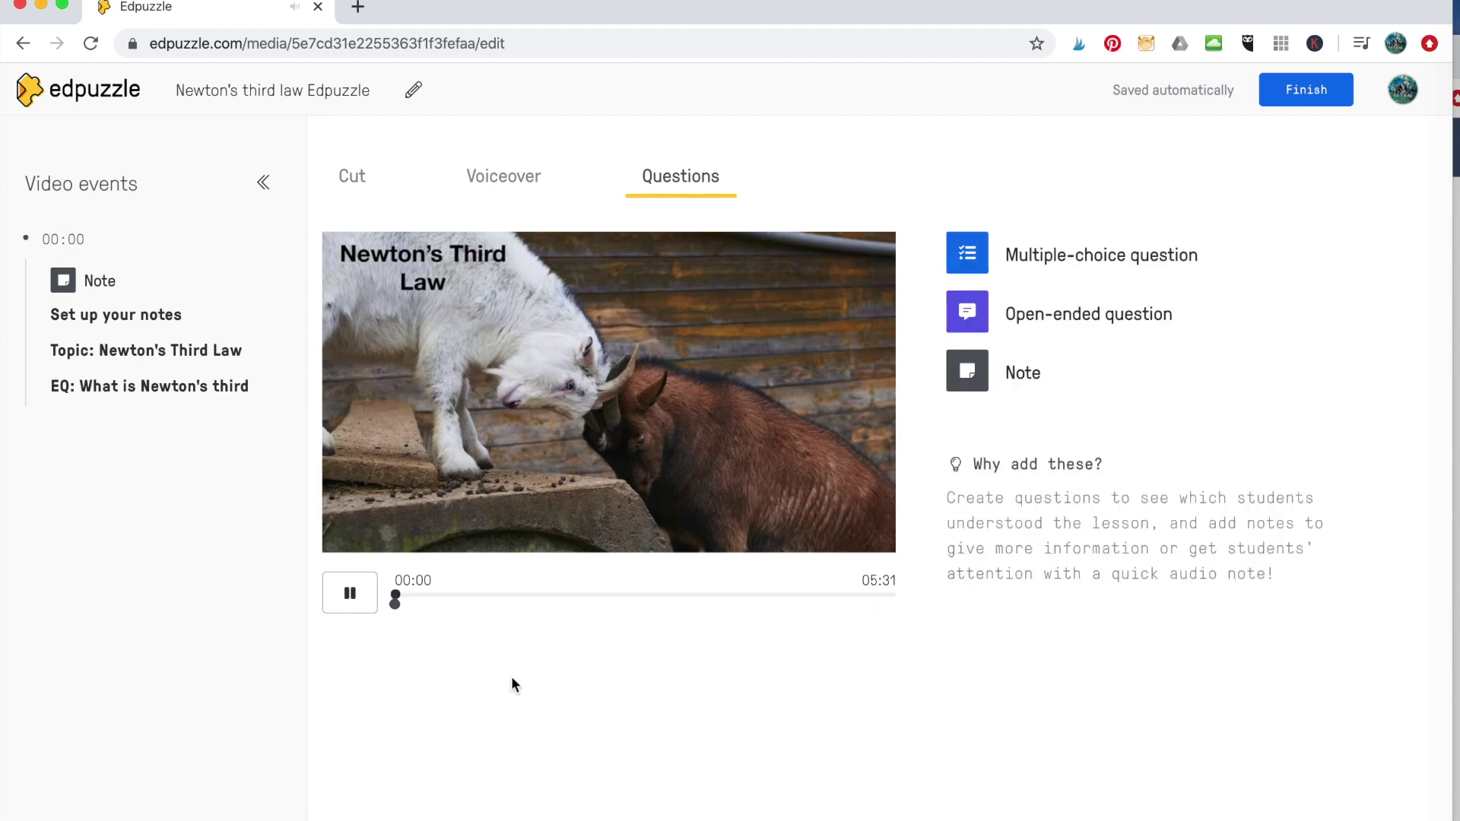
click(449, 595)
click(349, 594)
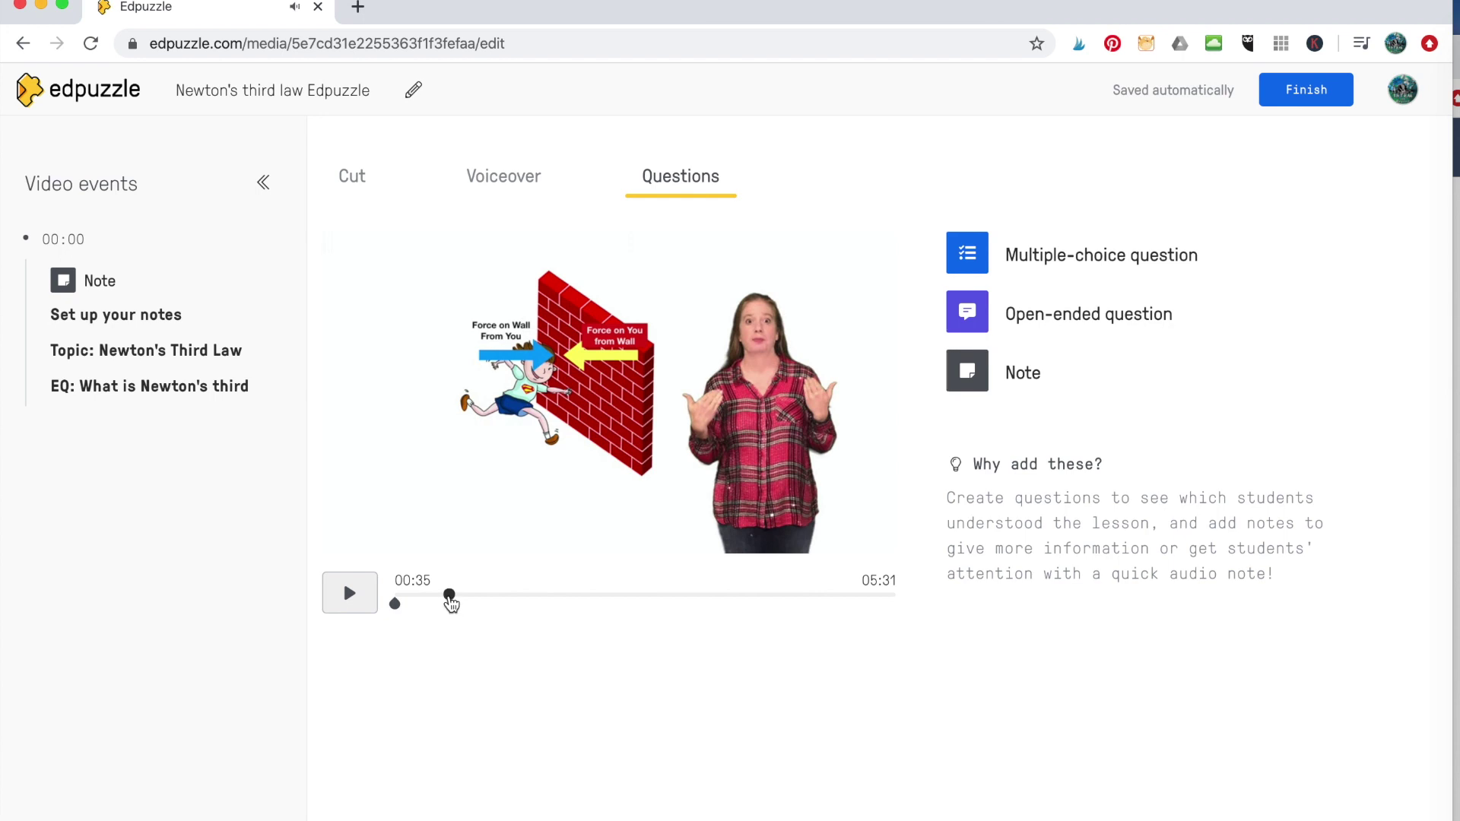
mouse_move(450, 596)
mouse_down()
mouse_move(423, 600)
mouse_move(465, 604)
mouse_up()
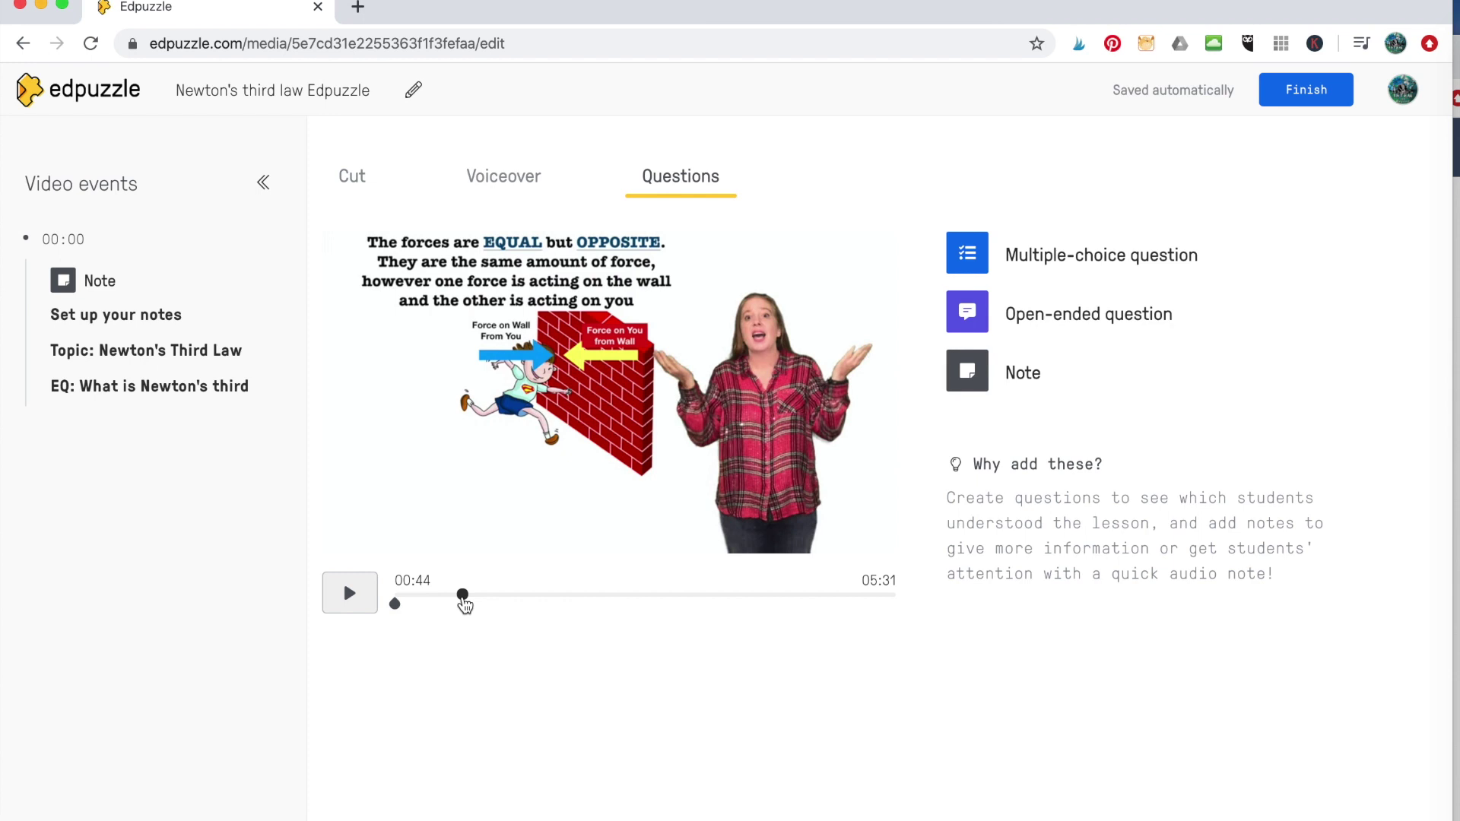
mouse_move(464, 606)
mouse_down()
mouse_move(483, 605)
mouse_move(424, 604)
mouse_move(462, 604)
mouse_up()
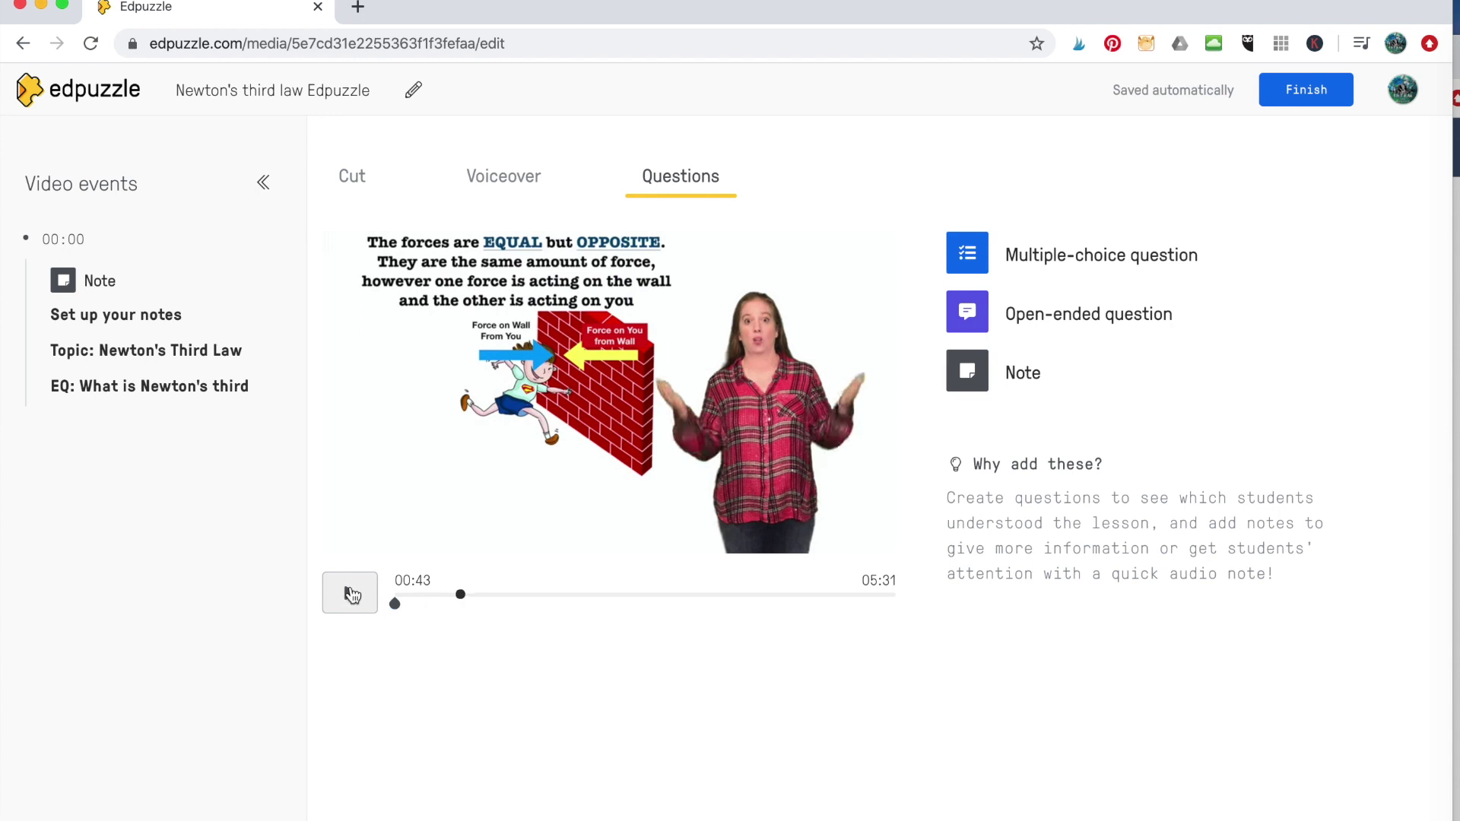
click(350, 593)
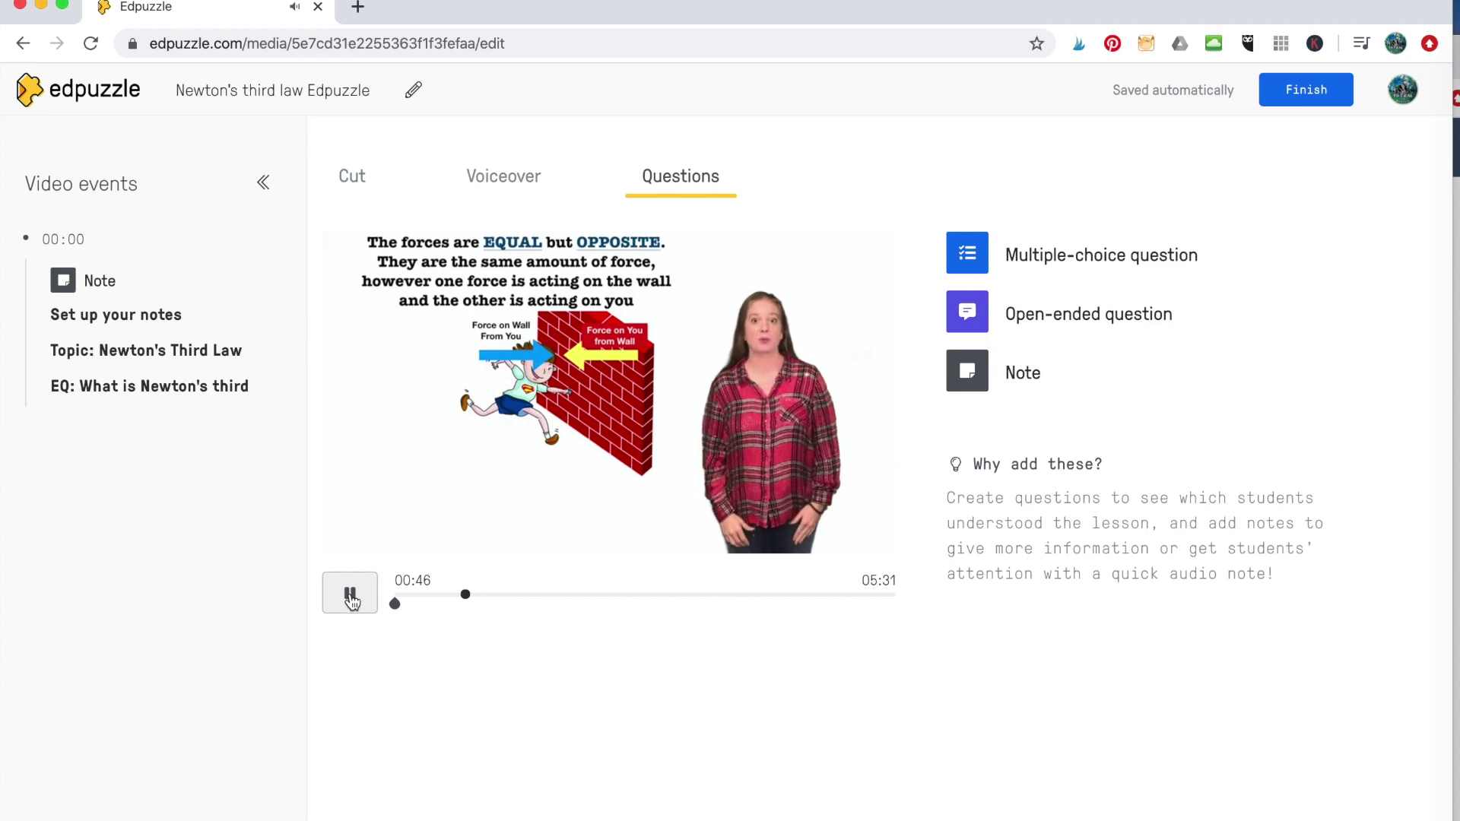
click(350, 597)
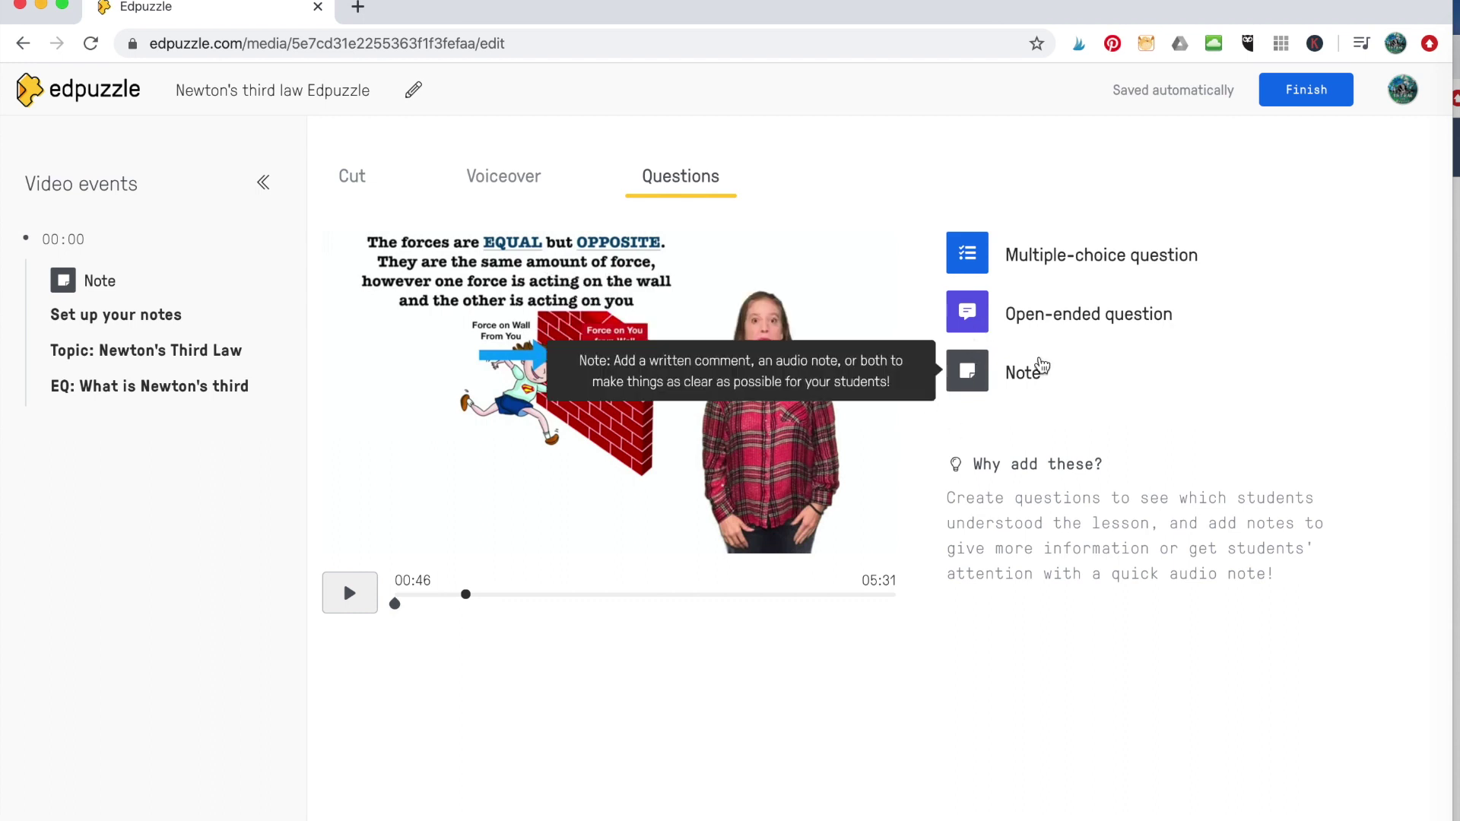
click(979, 380)
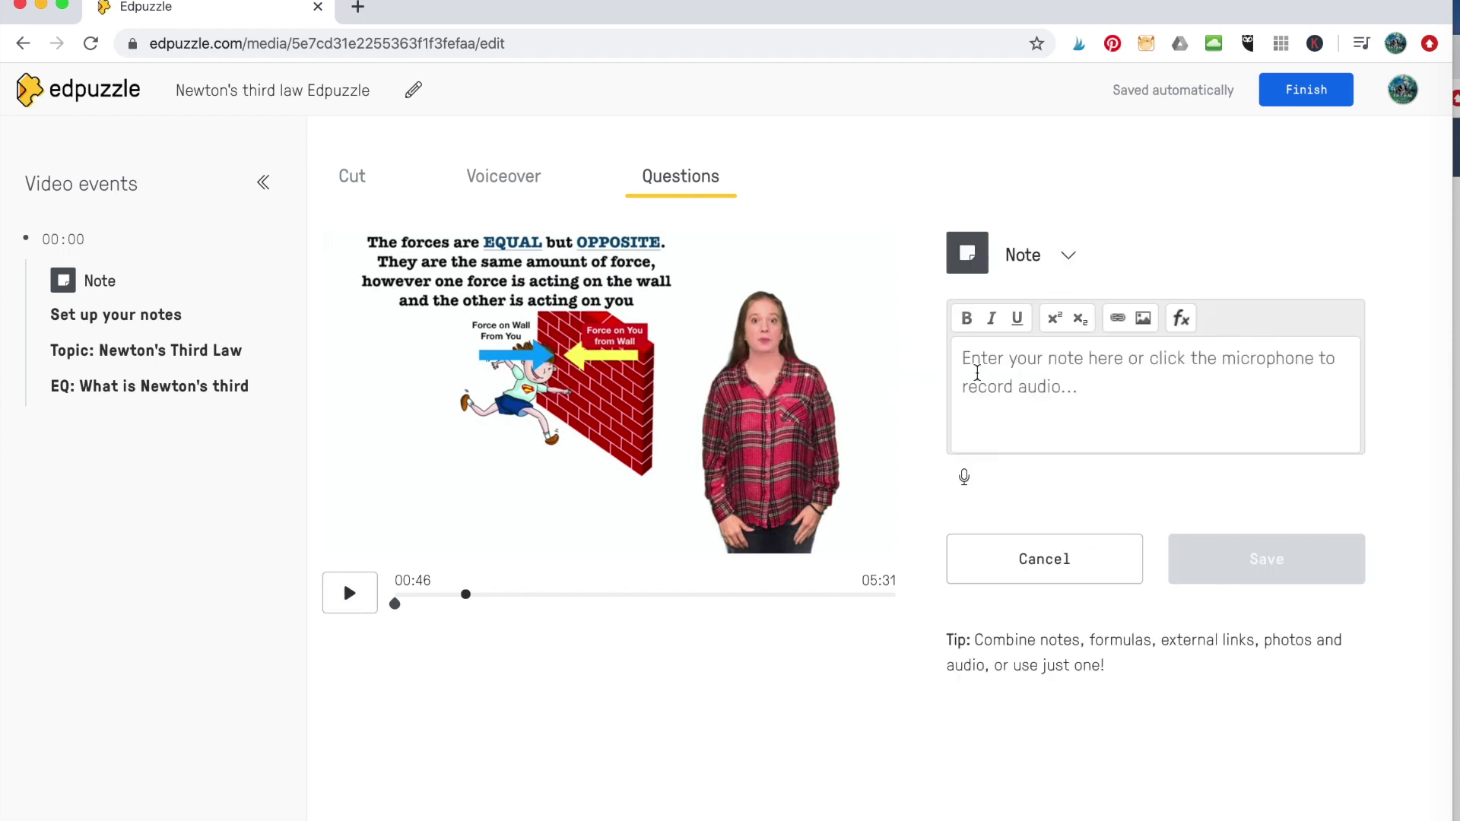
Write and save the bold 00:46 note 'Define Newton's third law'
click(967, 322)
text(Ex)
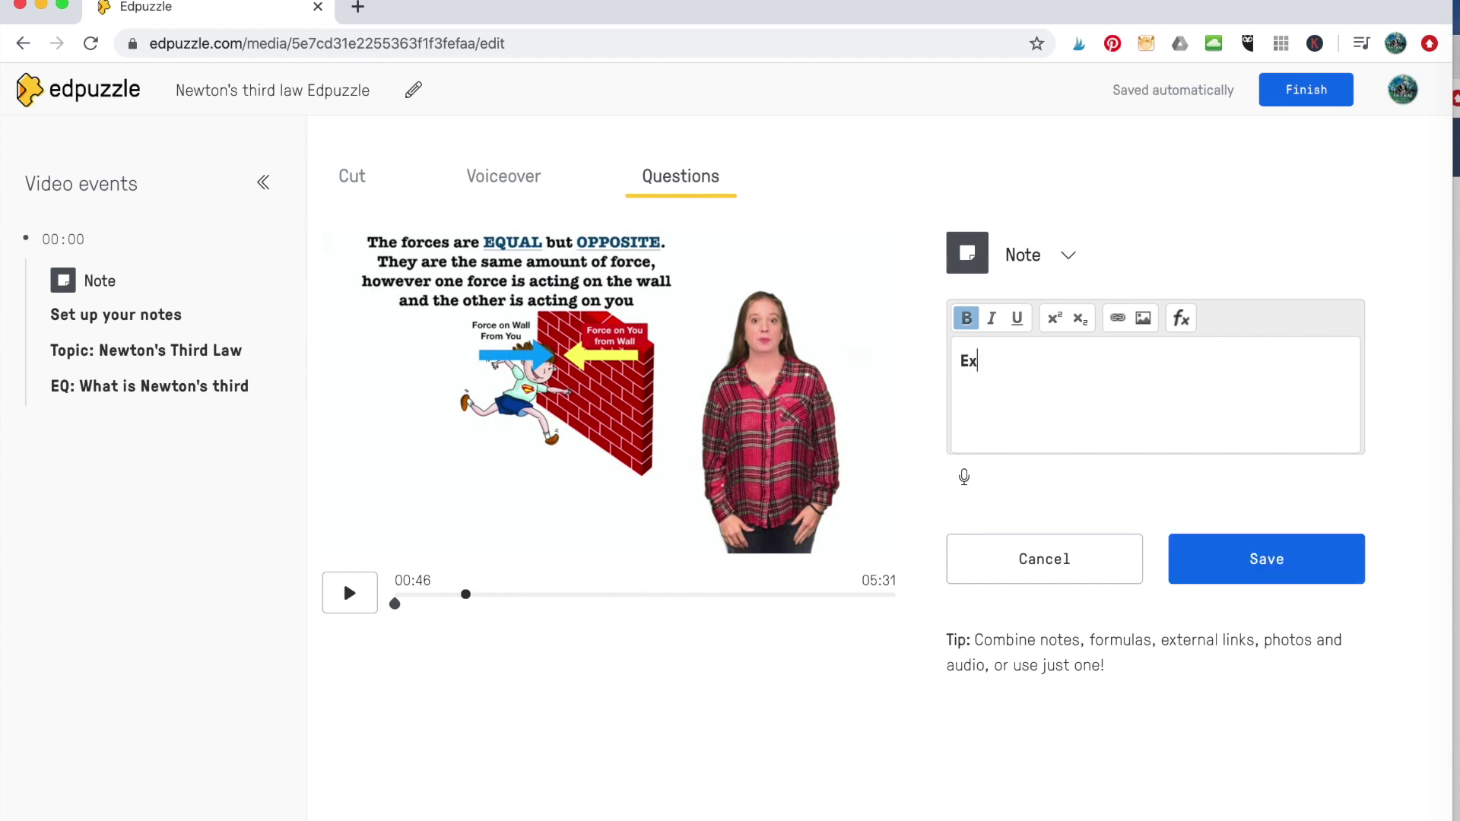
text(plain Newton's third law)
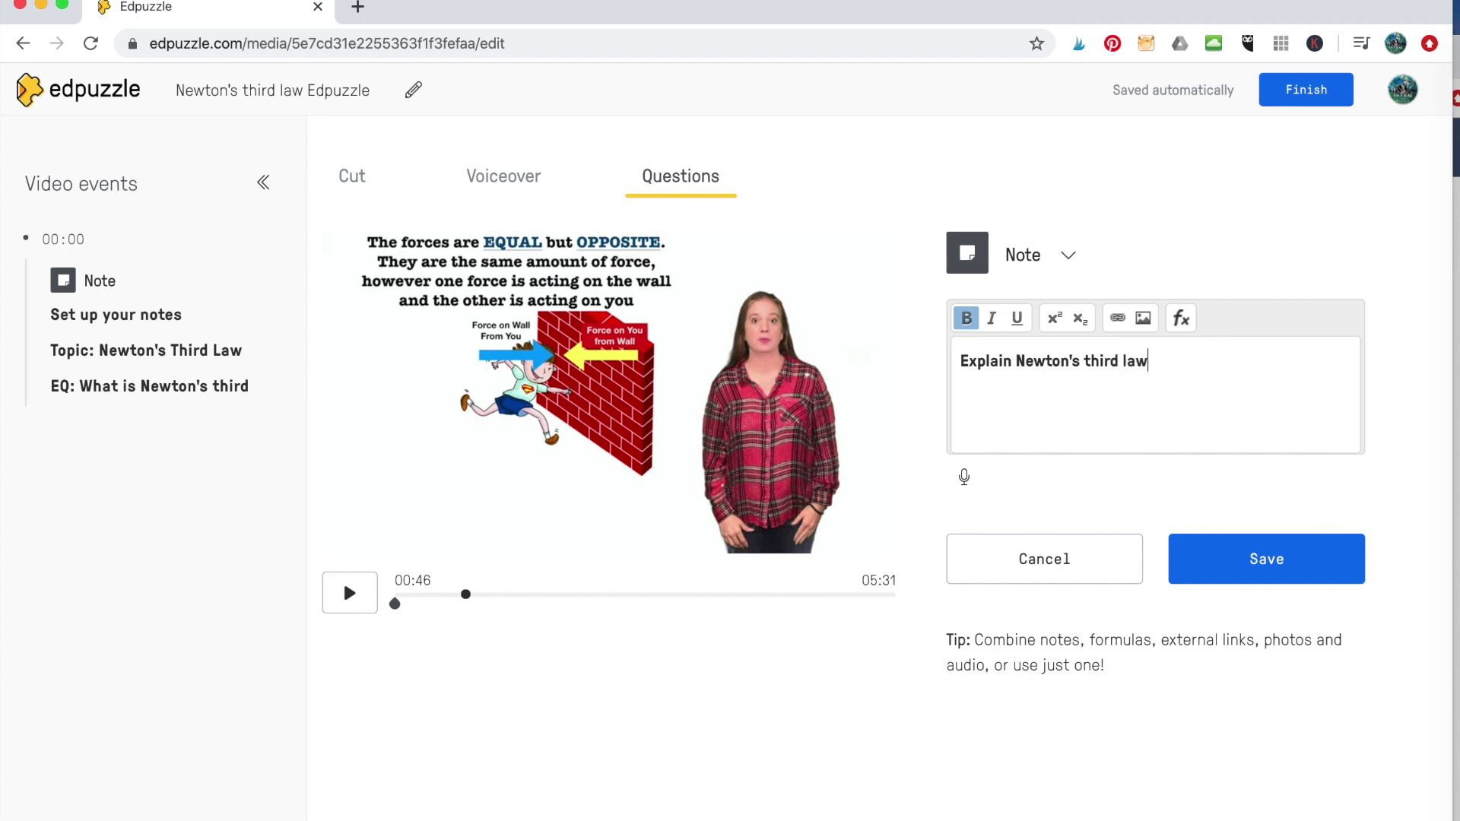
key(BackSpace)
key(BackSpace)
key(BackSpace)
key(BackSpace)
key(BackSpace)
key(BackSpace)
key(BackSpace)
key(BackSpace)
key(BackSpace)
key(BackSpace)
key(BackSpace)
key(BackSpace)
key(BackSpace)
key(BackSpace)
key(BackSpace)
key(BackSpace)
key(BackSpace)
key(BackSpace)
key(BackSpace)
key(BackSpace)
key(BackSpace)
key(BackSpace)
key(BackSpace)
key(BackSpace)
key(BackSpace)
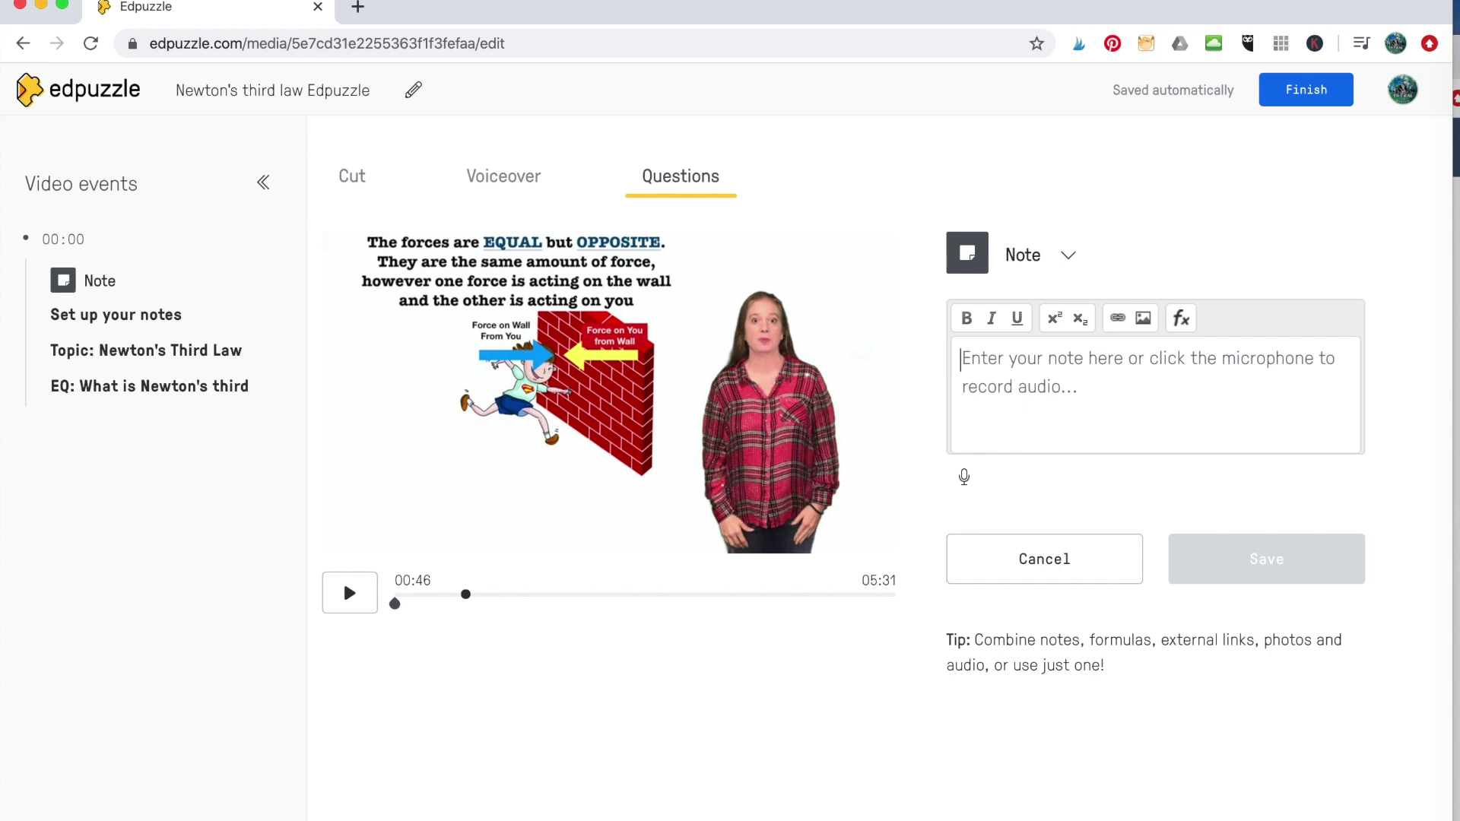
text(Defin)
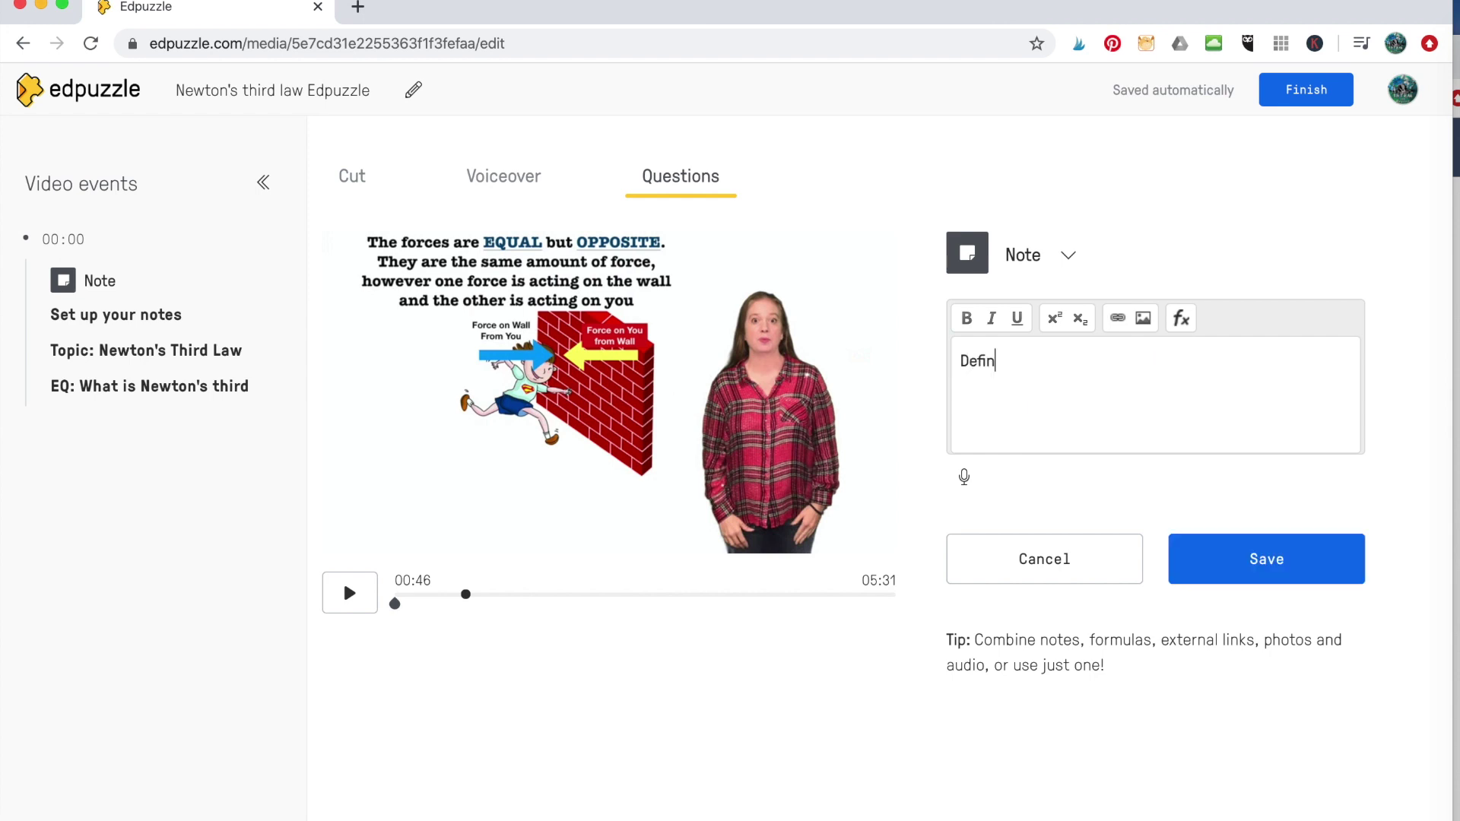
text(e Newton's third law)
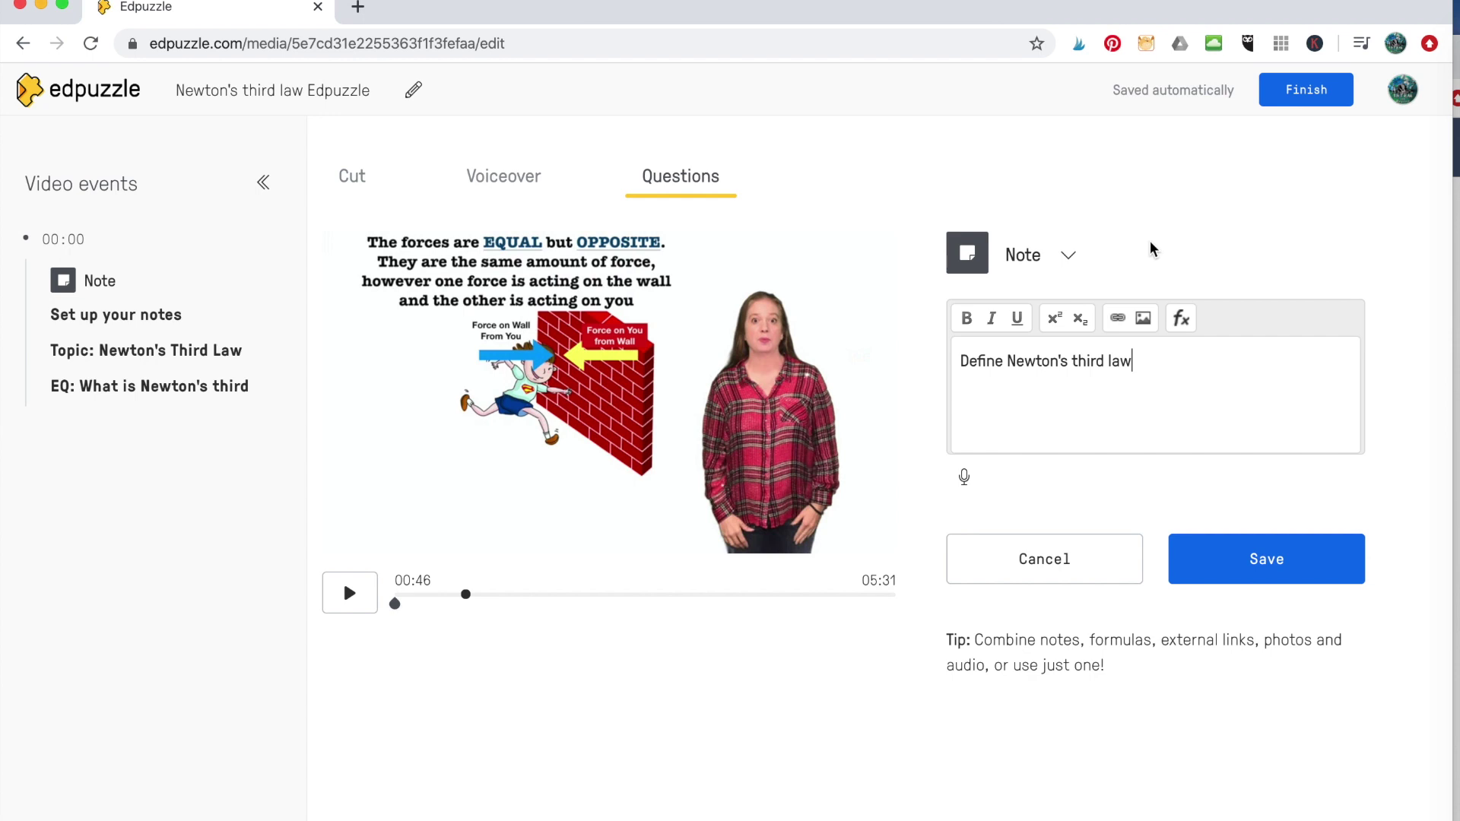
click(1228, 546)
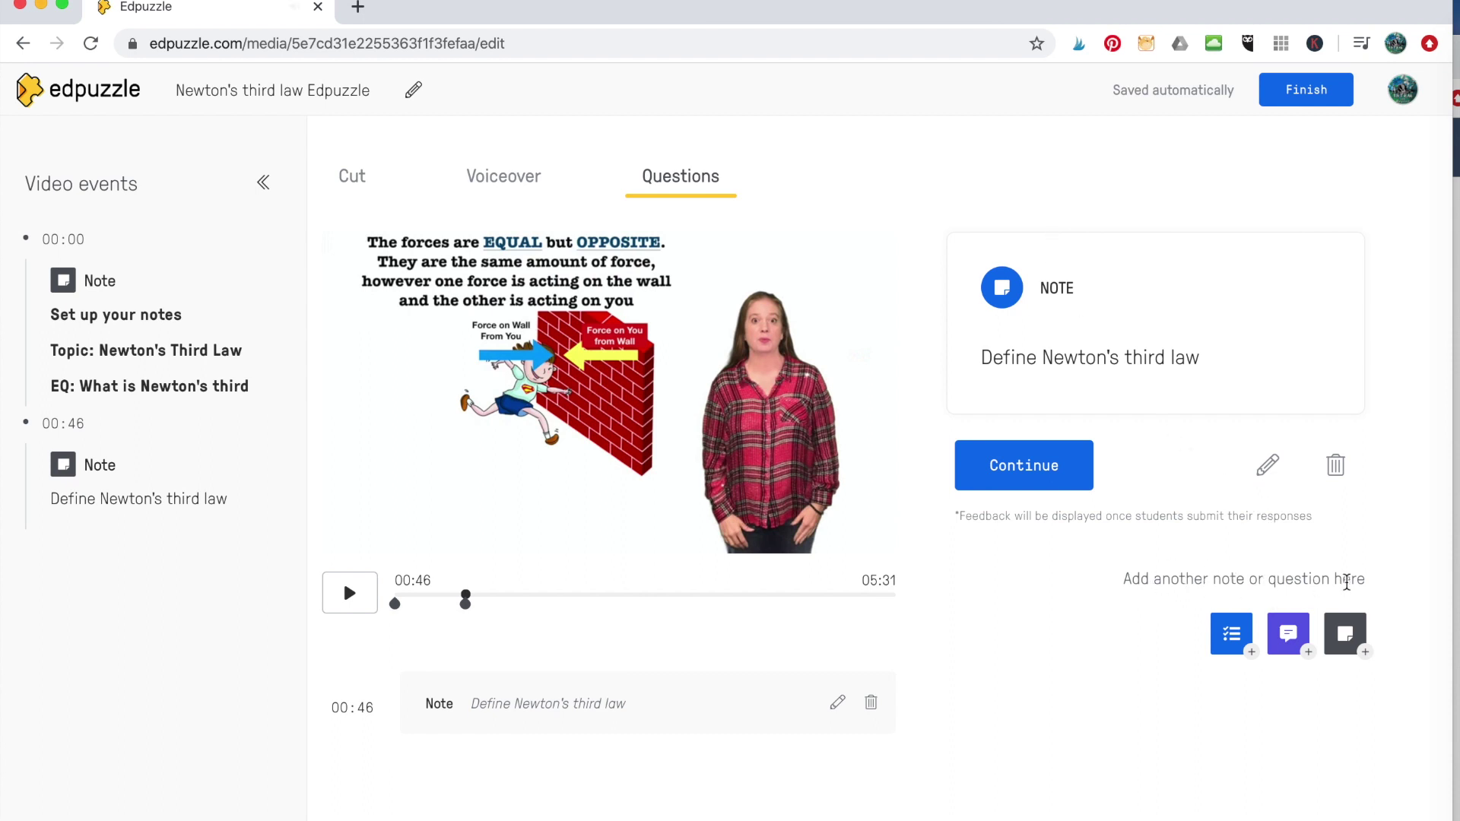
click(1231, 633)
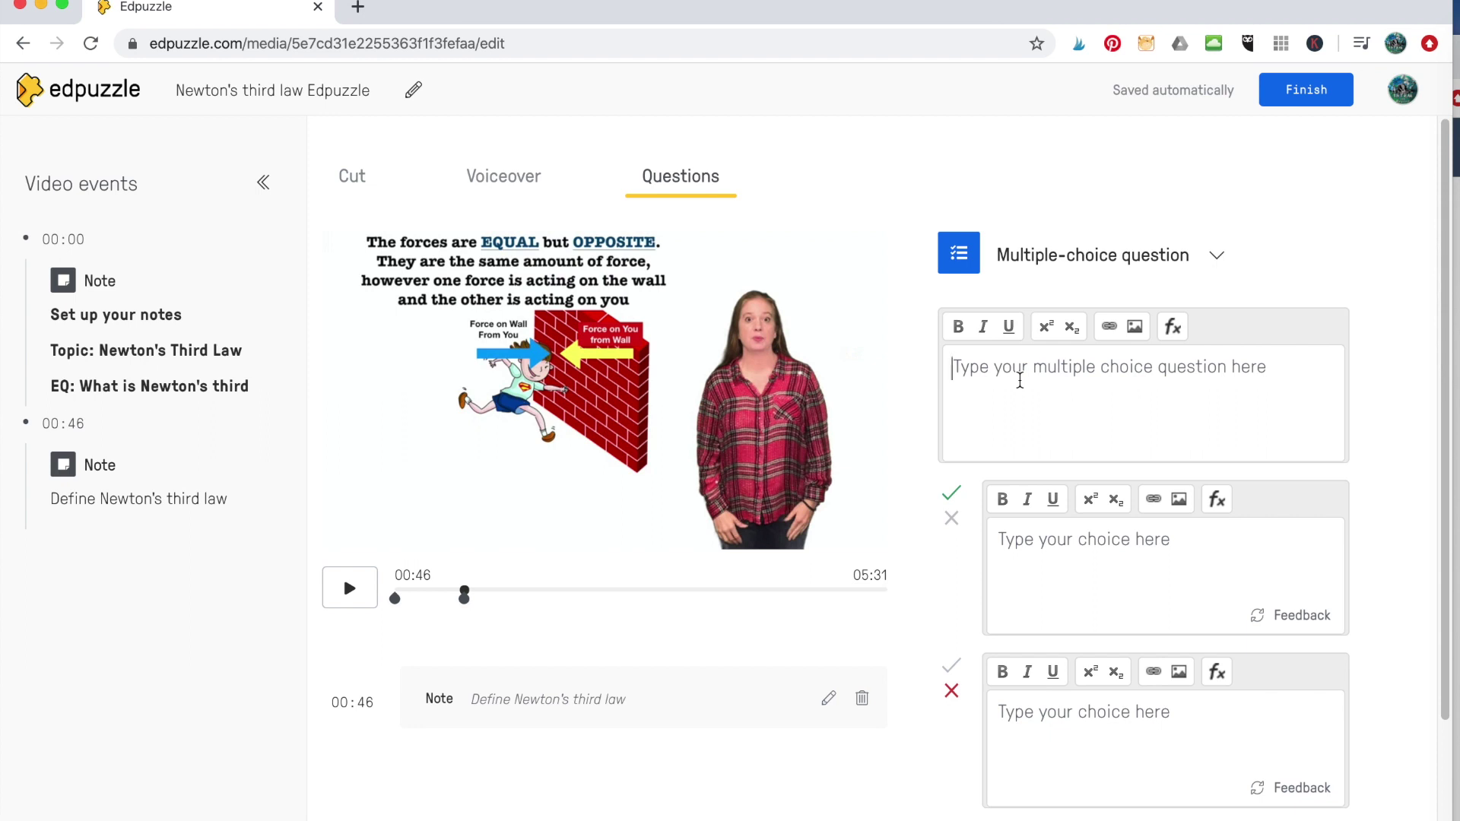
Write the question 'In Newton's third law the forces are ______ and ______.' with answers 'equal, opposite' and 'equal, same'
text(In N)
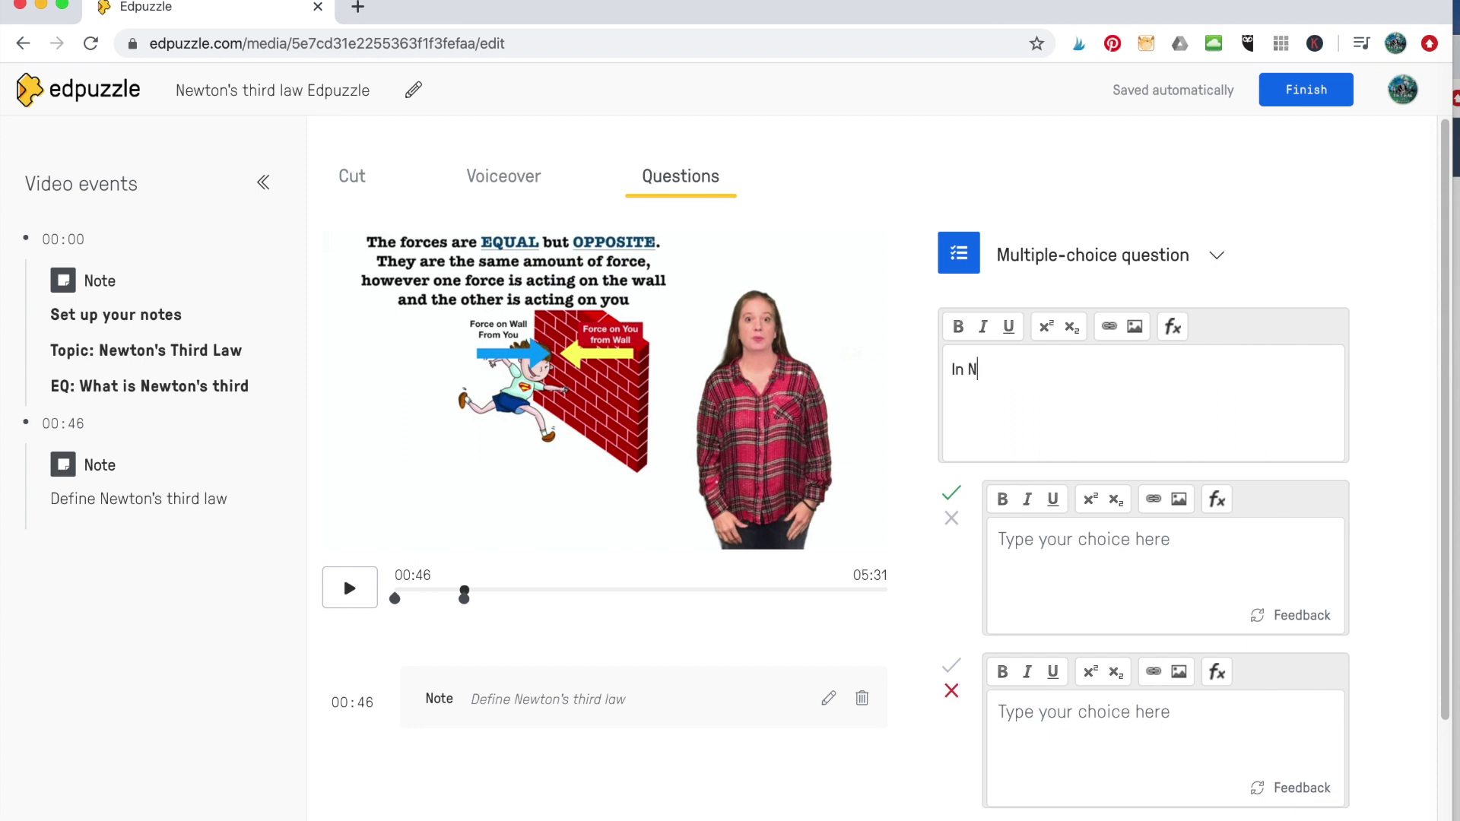
text(ewton's third law the f)
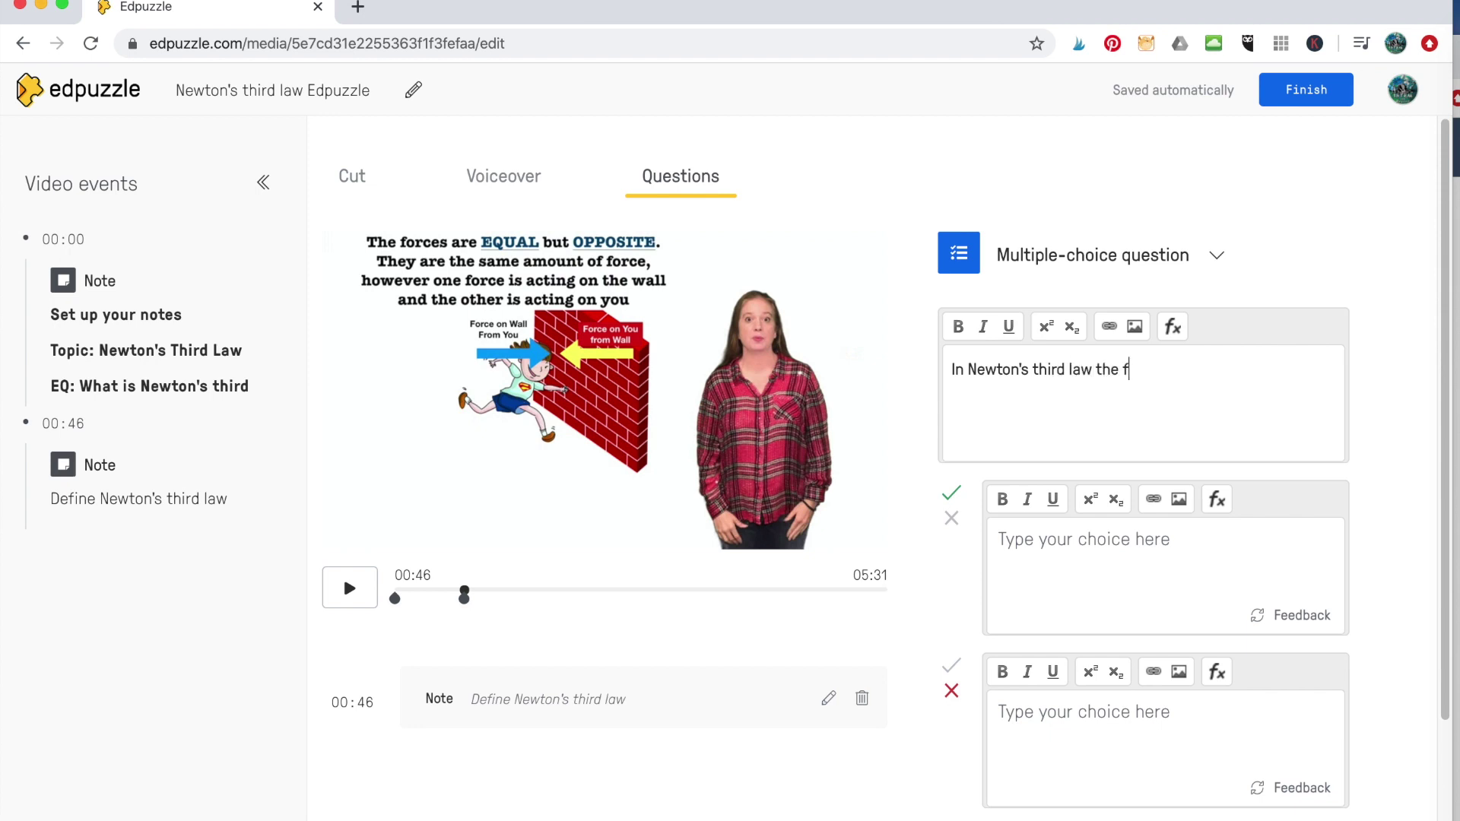
text(orces are ______ and ______.)
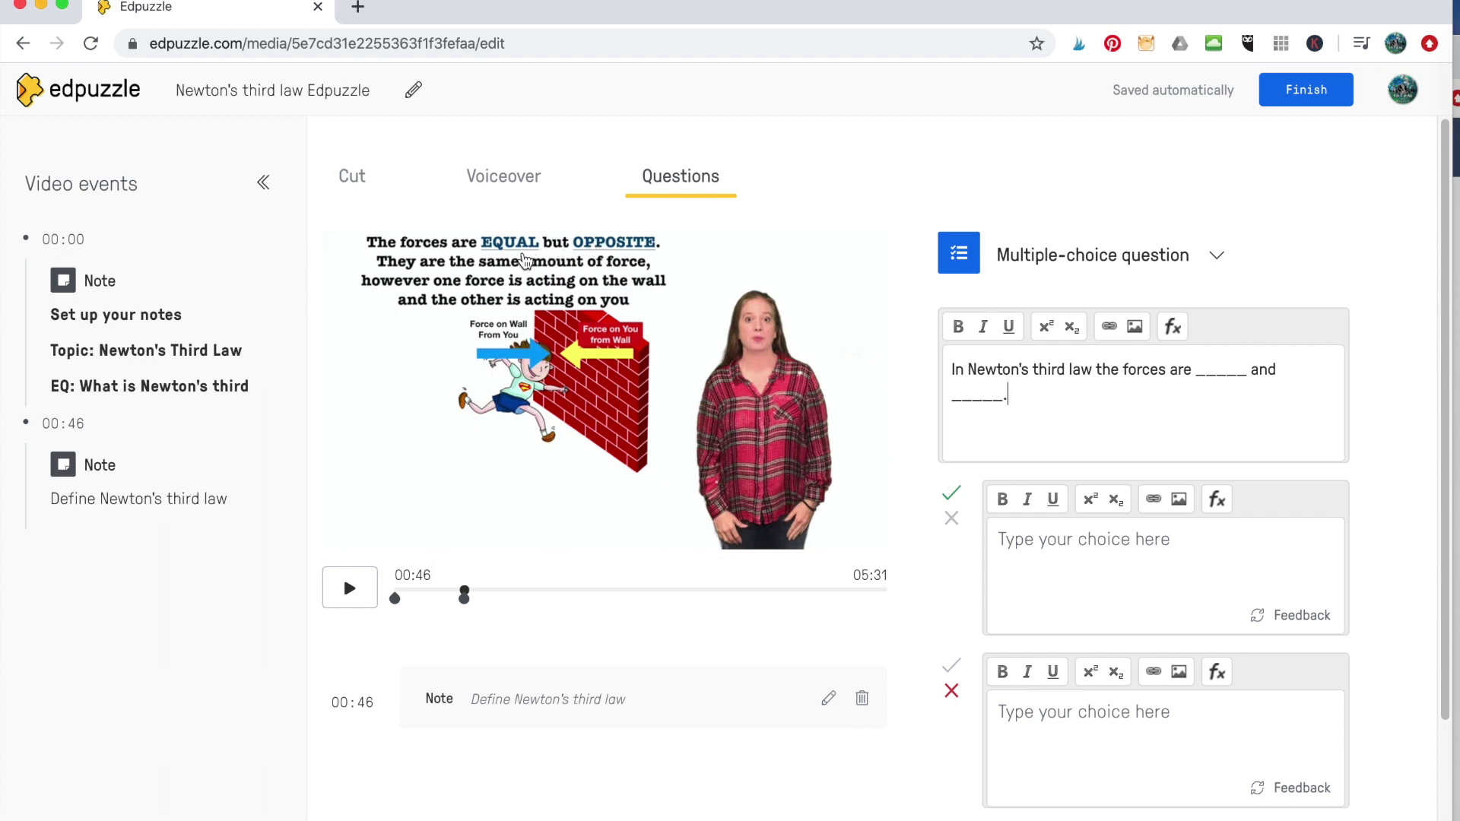
click(1060, 542)
text(equal a)
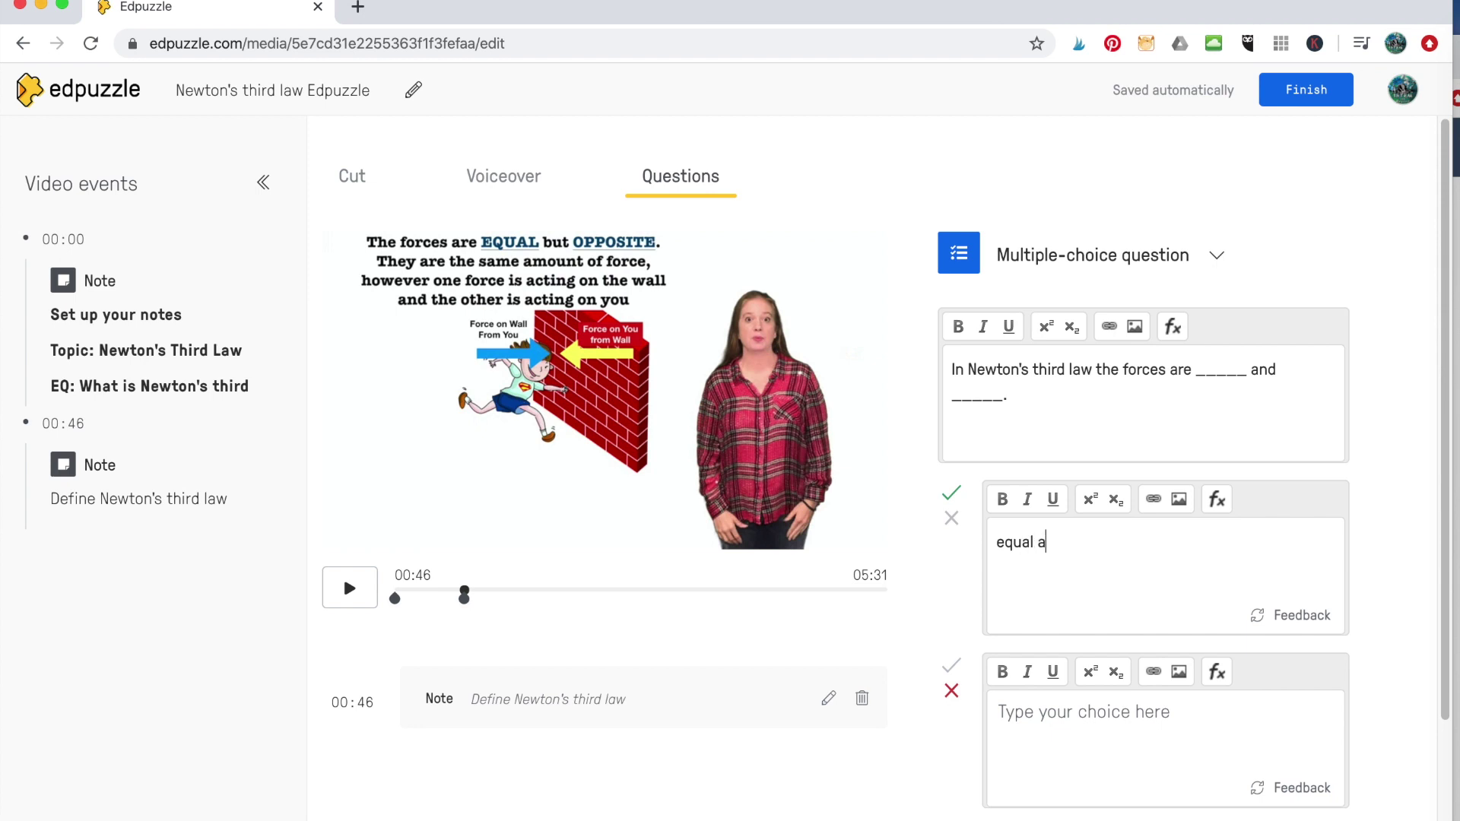
key(BackSpace)
key(BackSpace)
text(, oppos)
text(ite)
text(equal,)
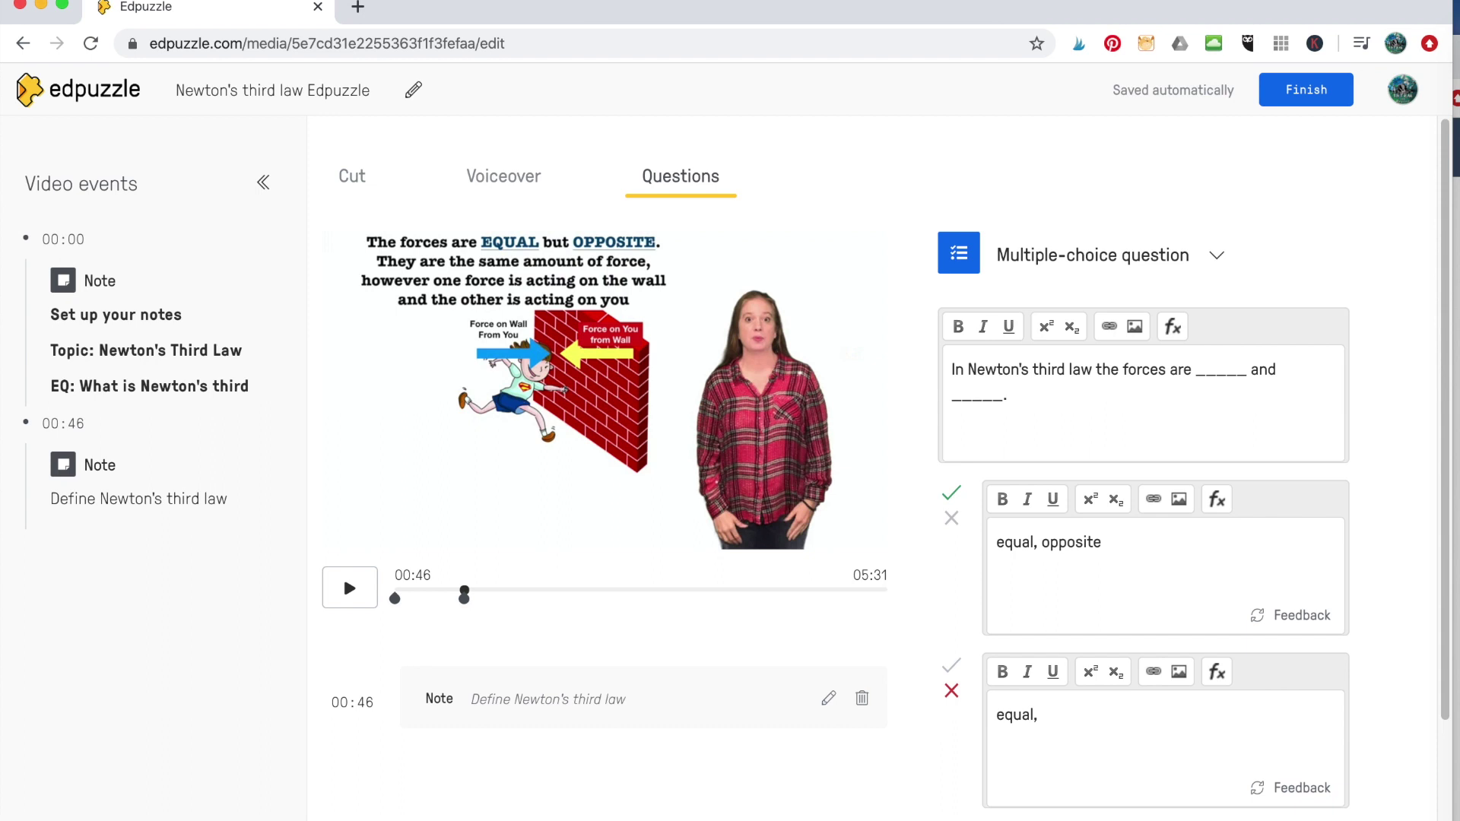
text( same)
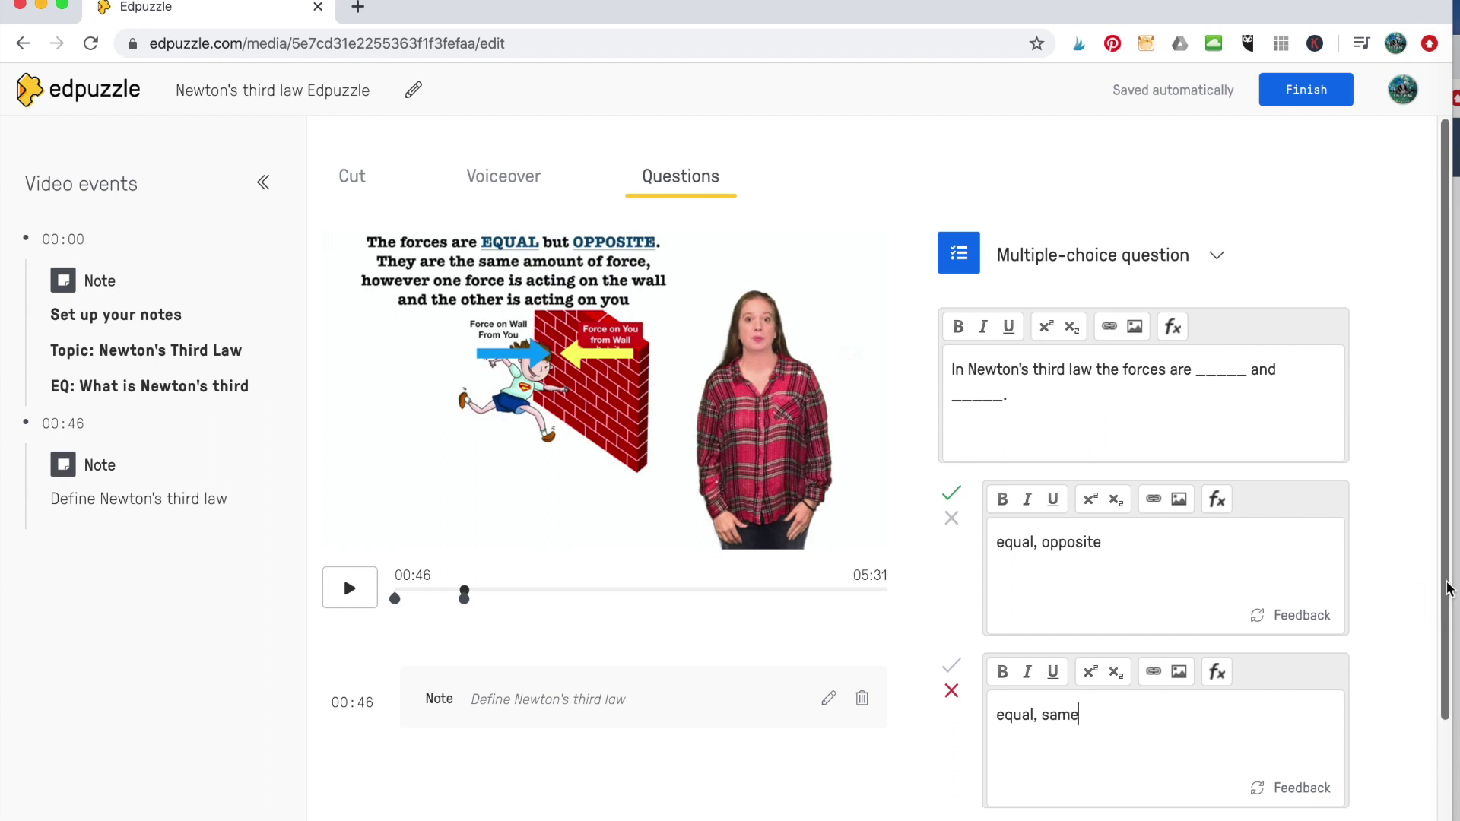
Add another answer choice, 'different, opposite', and save the multiple-choice question
scroll(1447, 588, down, 2)
click(1043, 696)
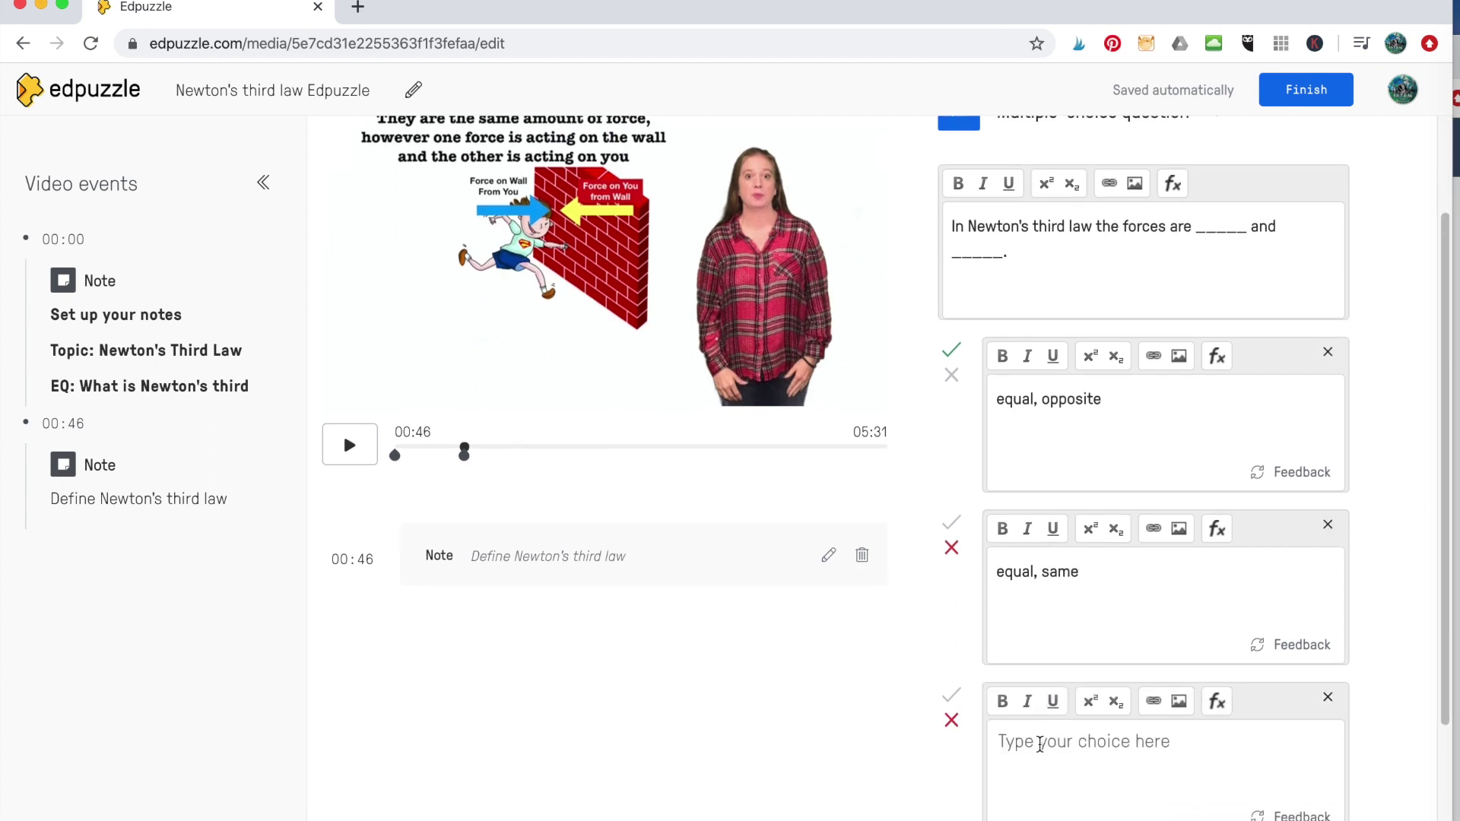
text(dif)
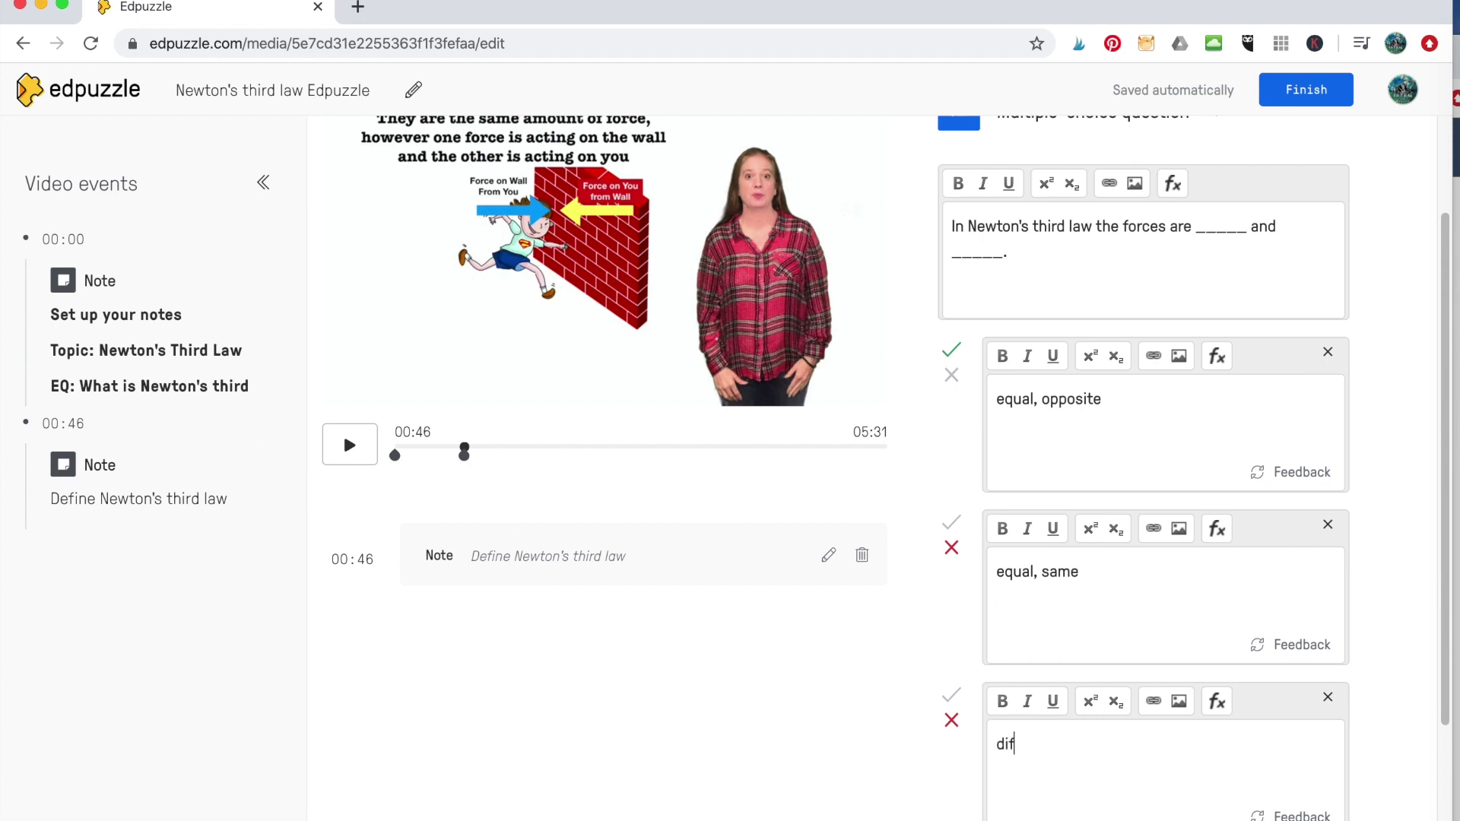
text(ferent, opposite)
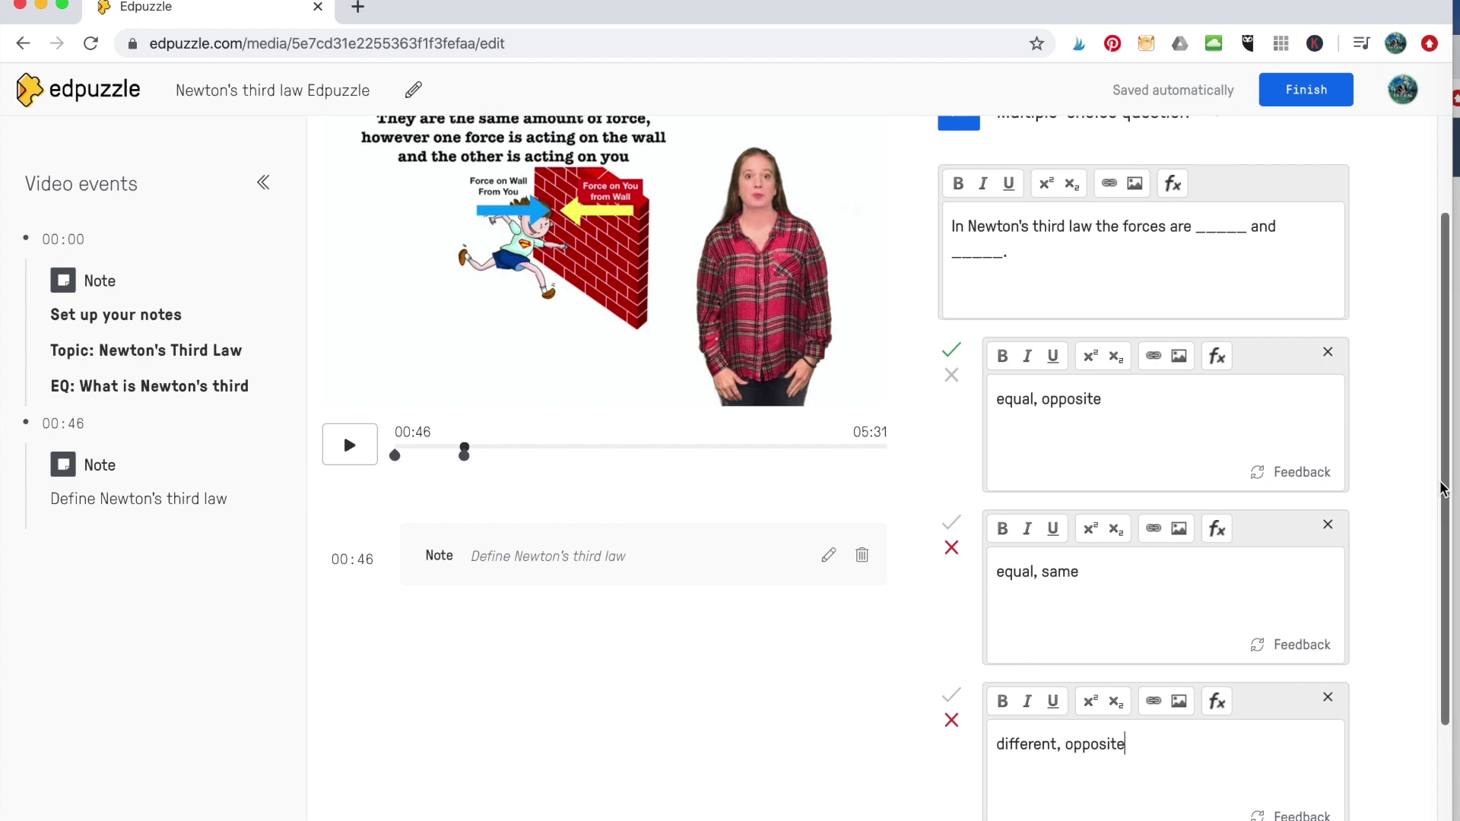
scroll(1382, 534, down, 3)
click(1274, 751)
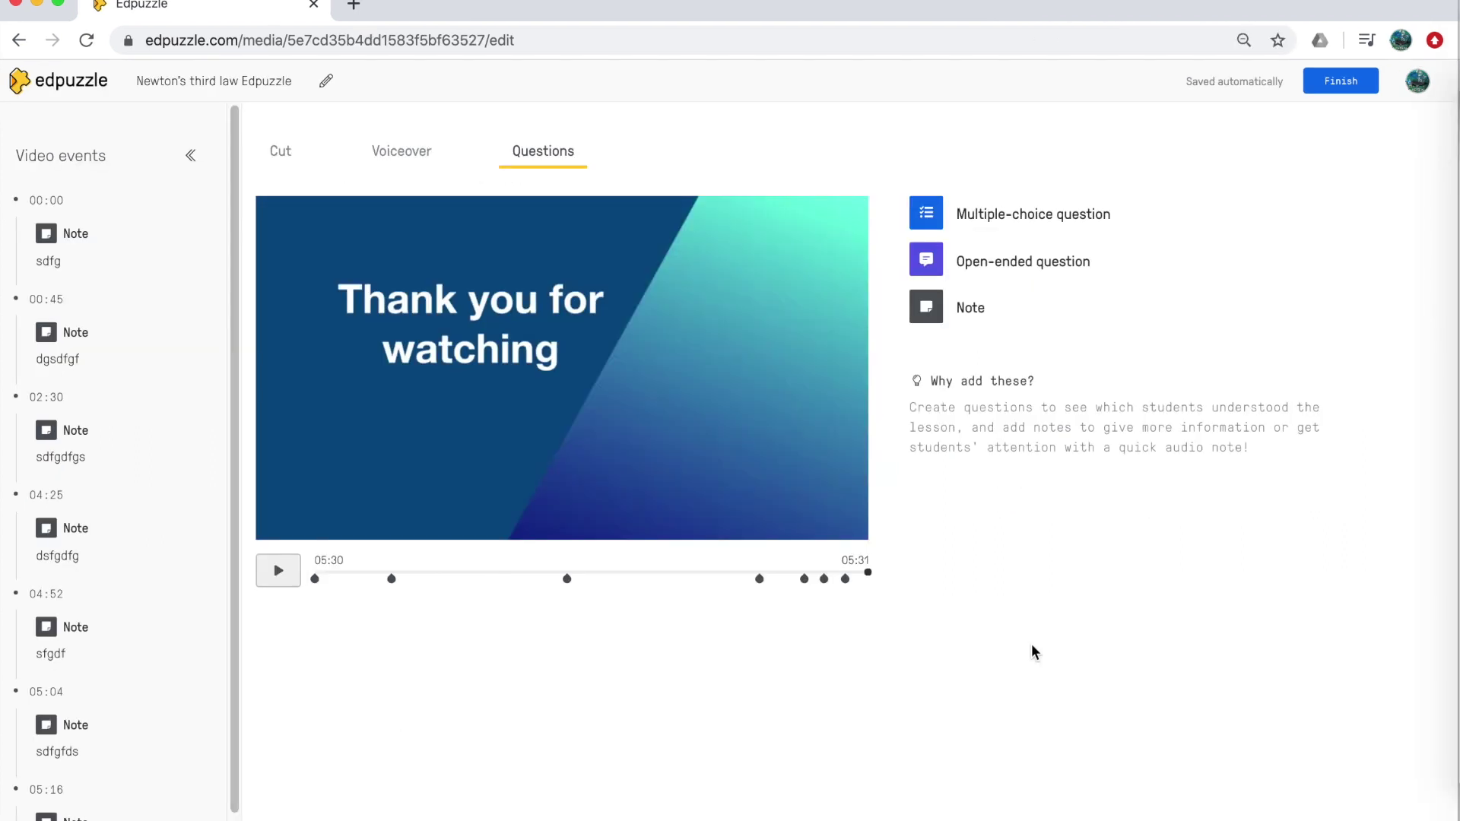
Write a 05:30 note reading 'click the link to take the quiz'
click(970, 308)
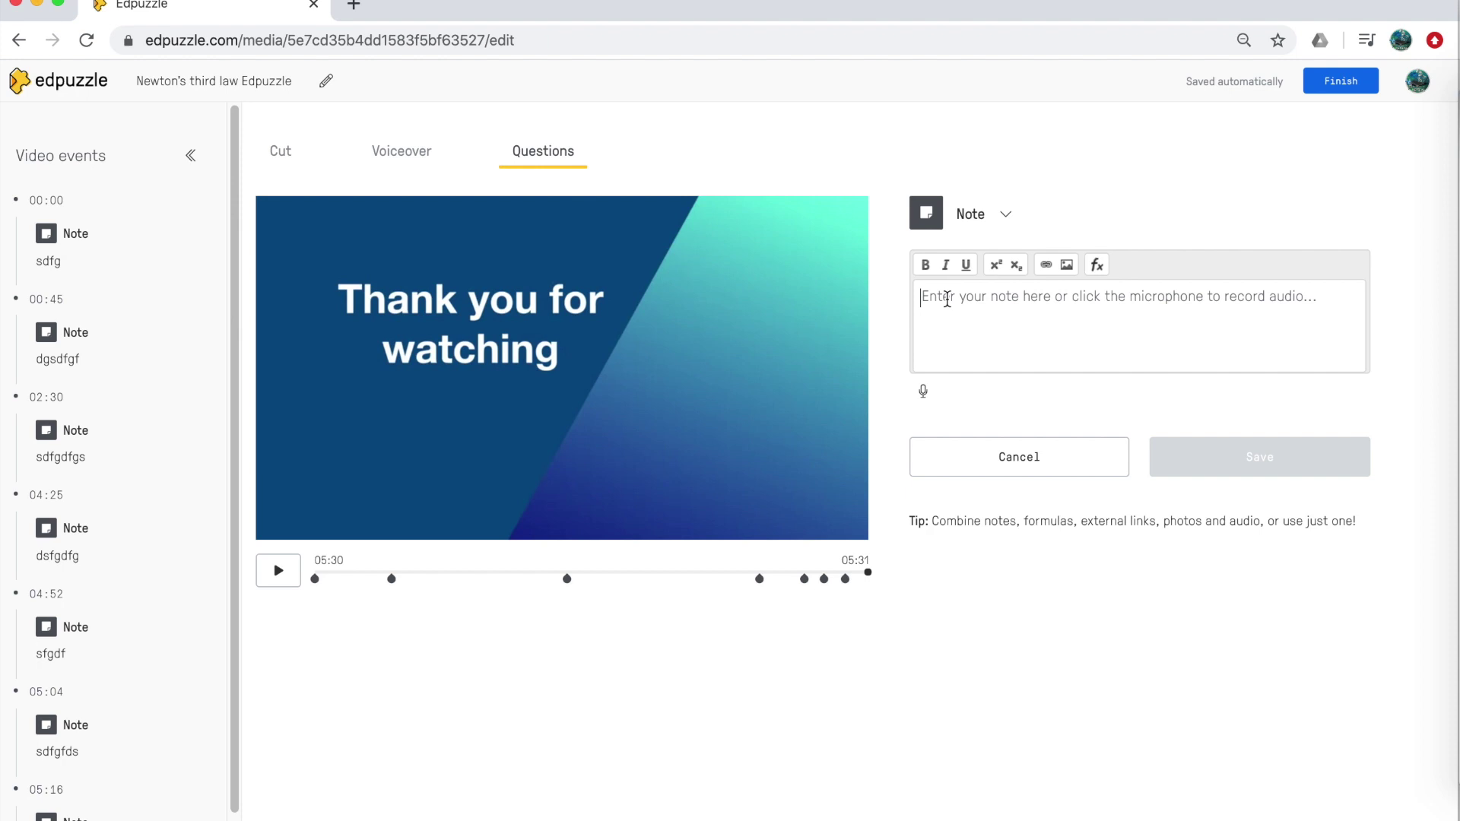
text(s)
key(BackSpace)
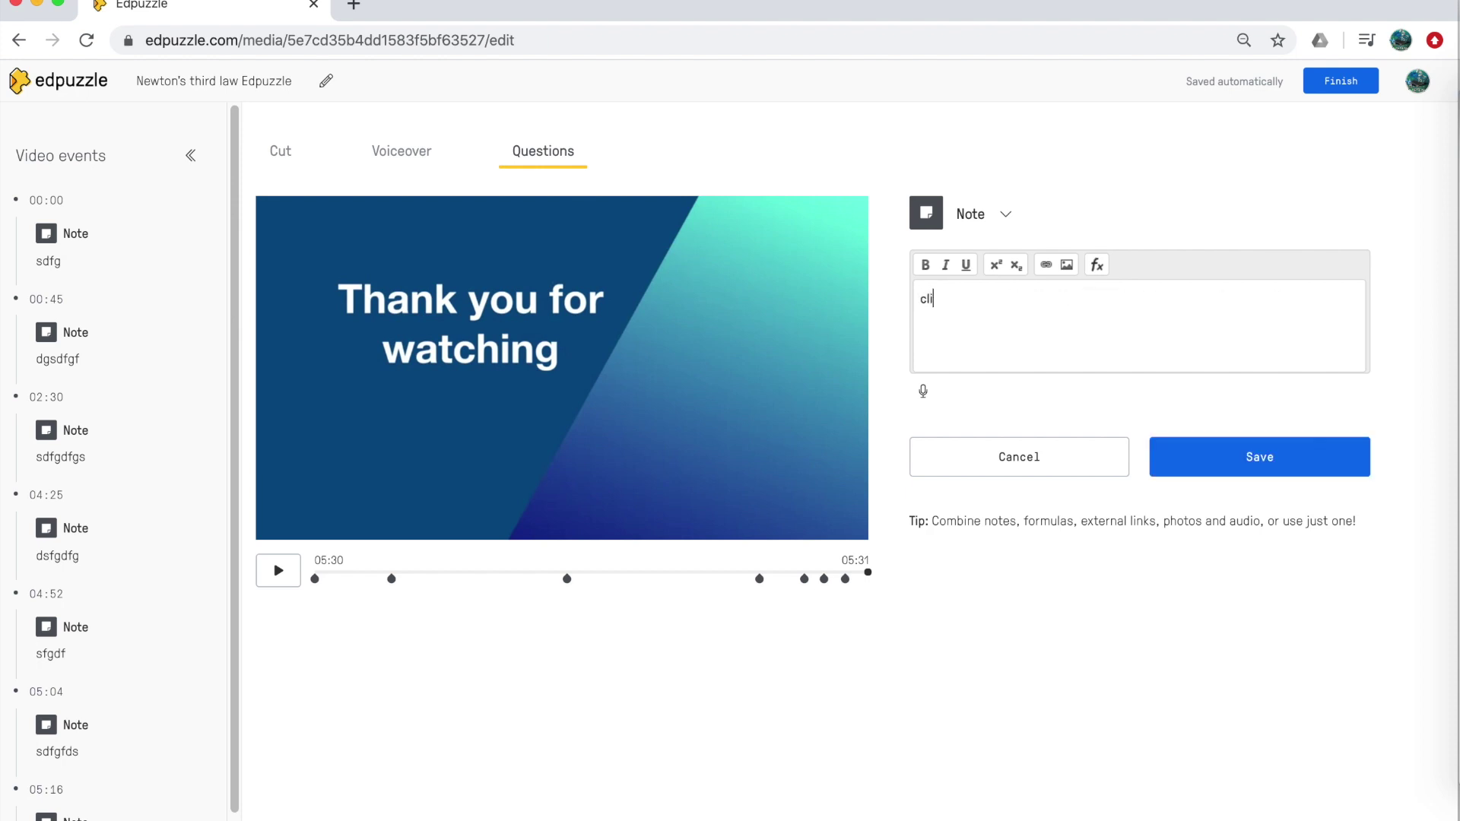
text(ck the link to take the quiz)
Add and save a 05:31 open-ended question: 'Summarize the video in 3-5 sentences'
click(1064, 450)
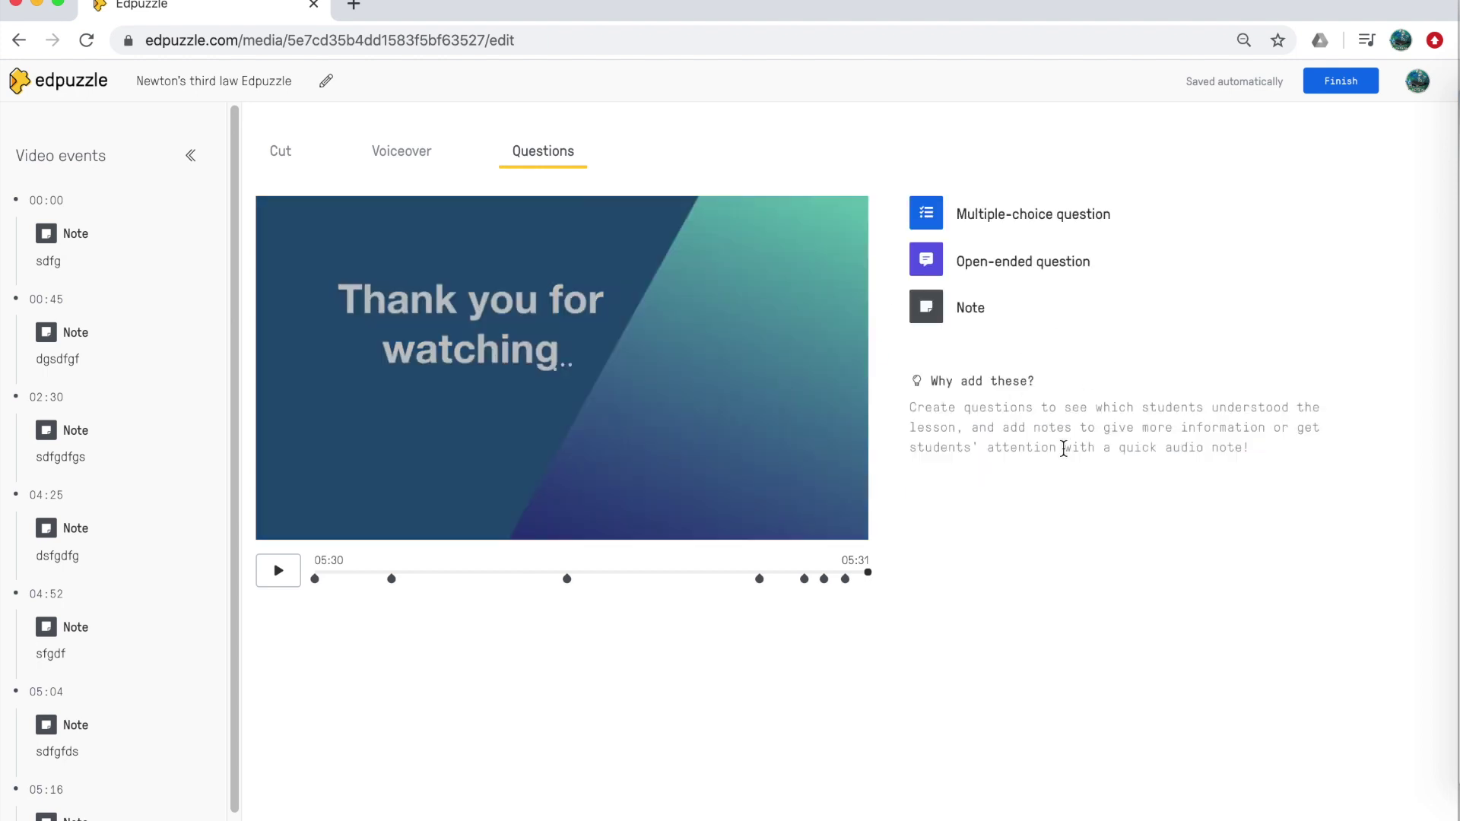
click(1023, 262)
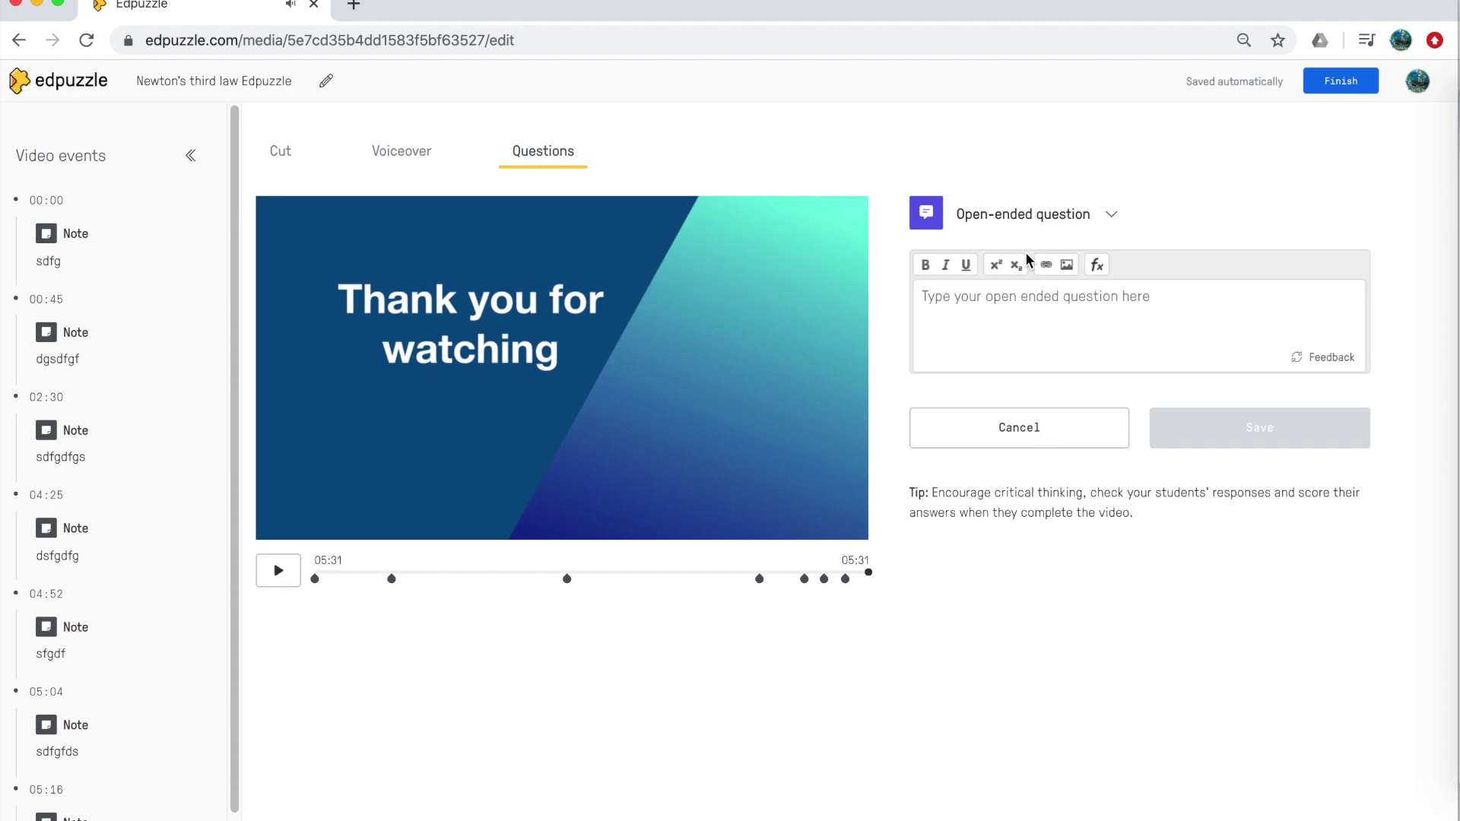
click(1041, 314)
text(Su)
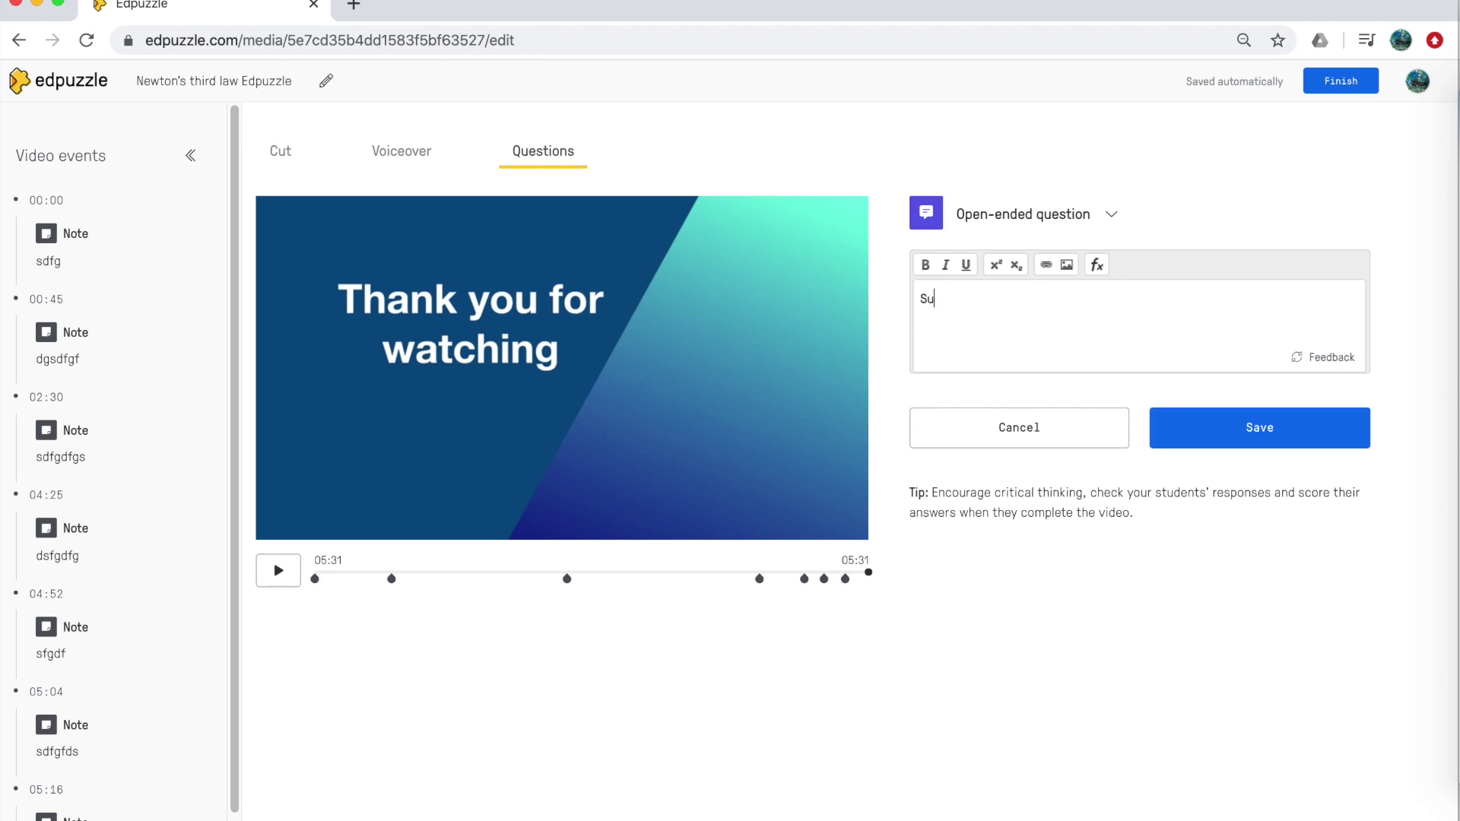
text(mmarize the video in 3-5 sentenc)
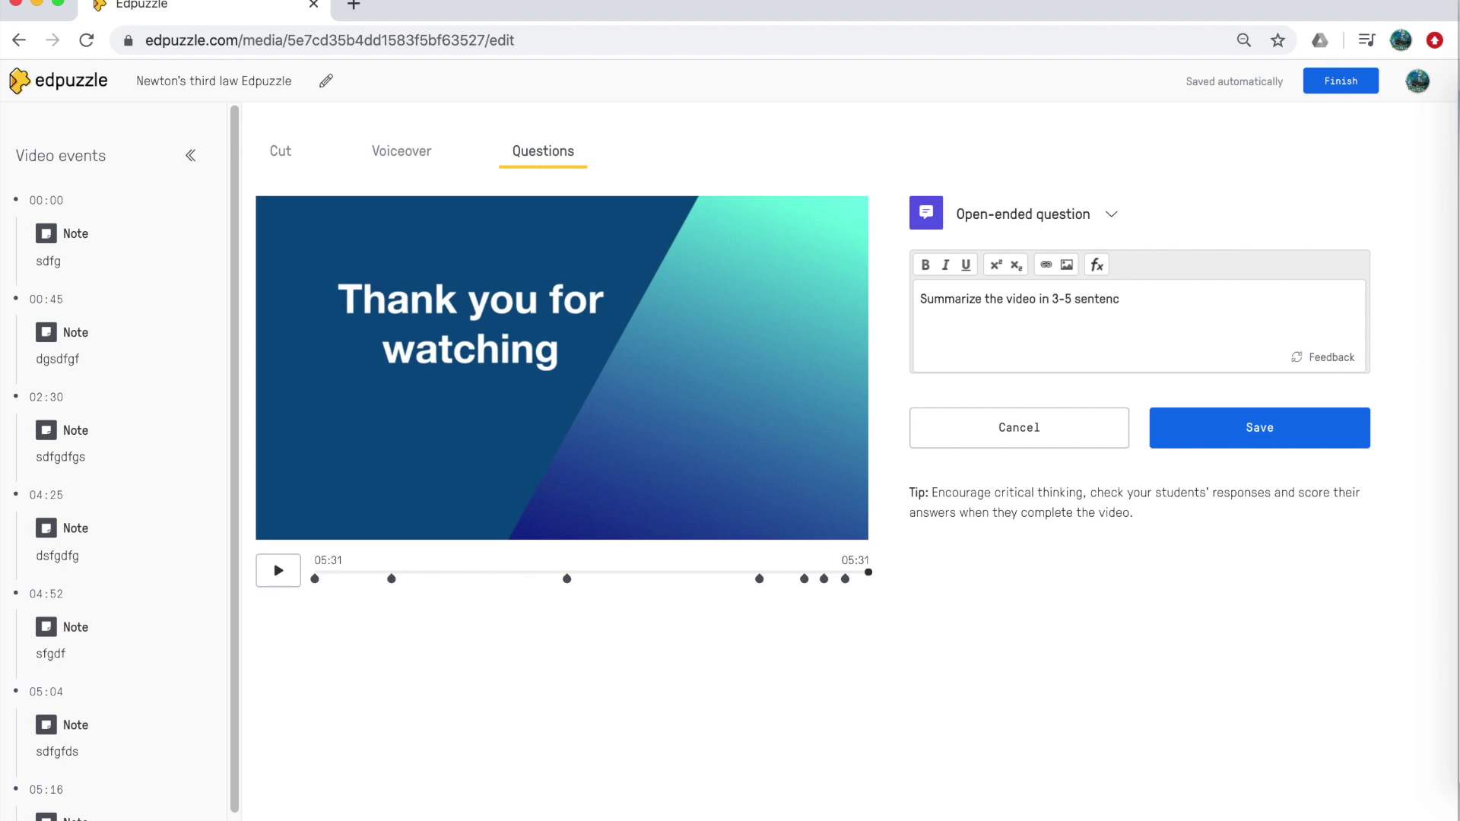
text(es)
click(1296, 437)
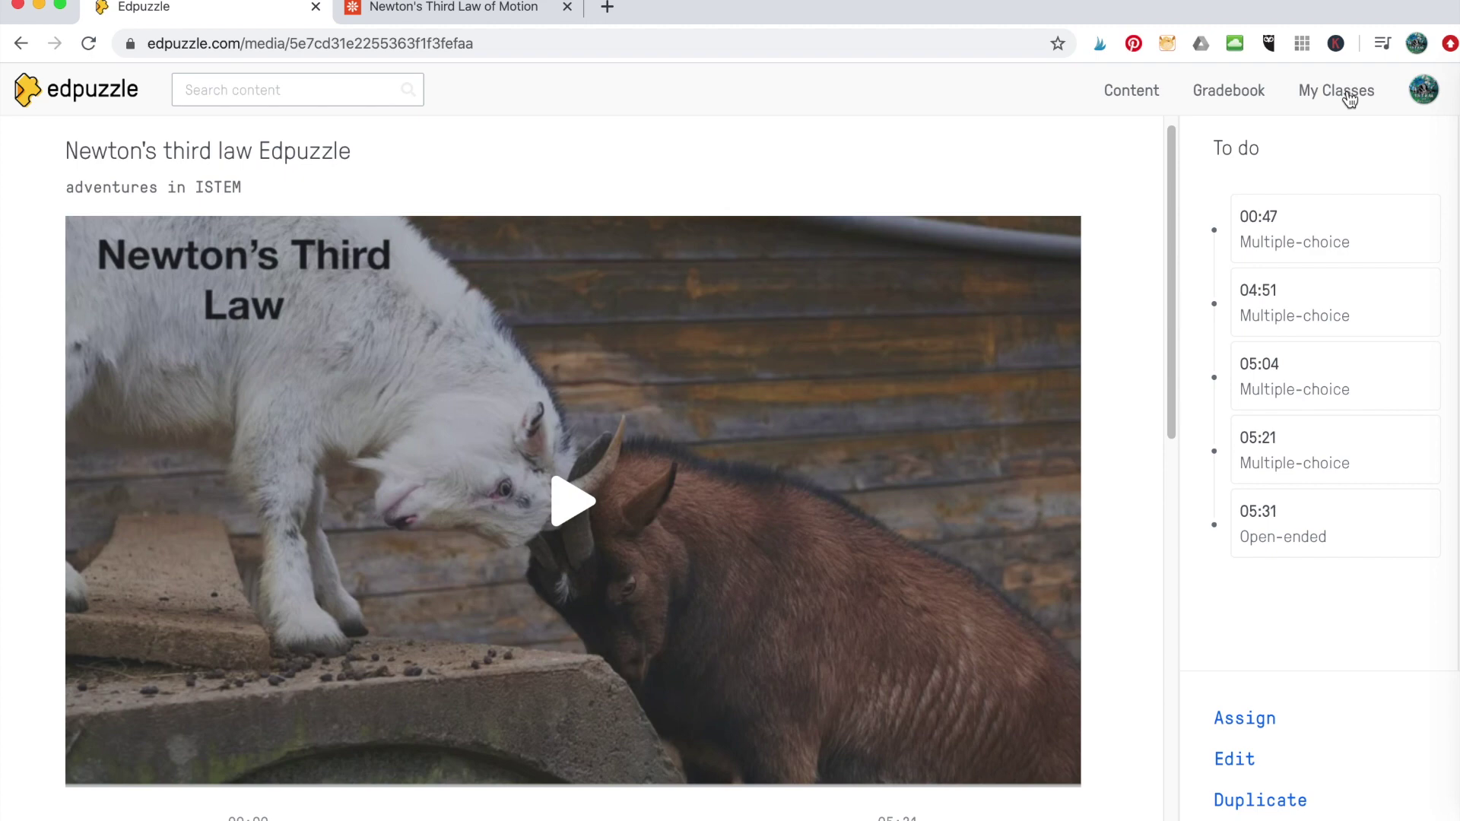
Import the Practice class from Google Classroom into My Classes and view its students
click(1349, 97)
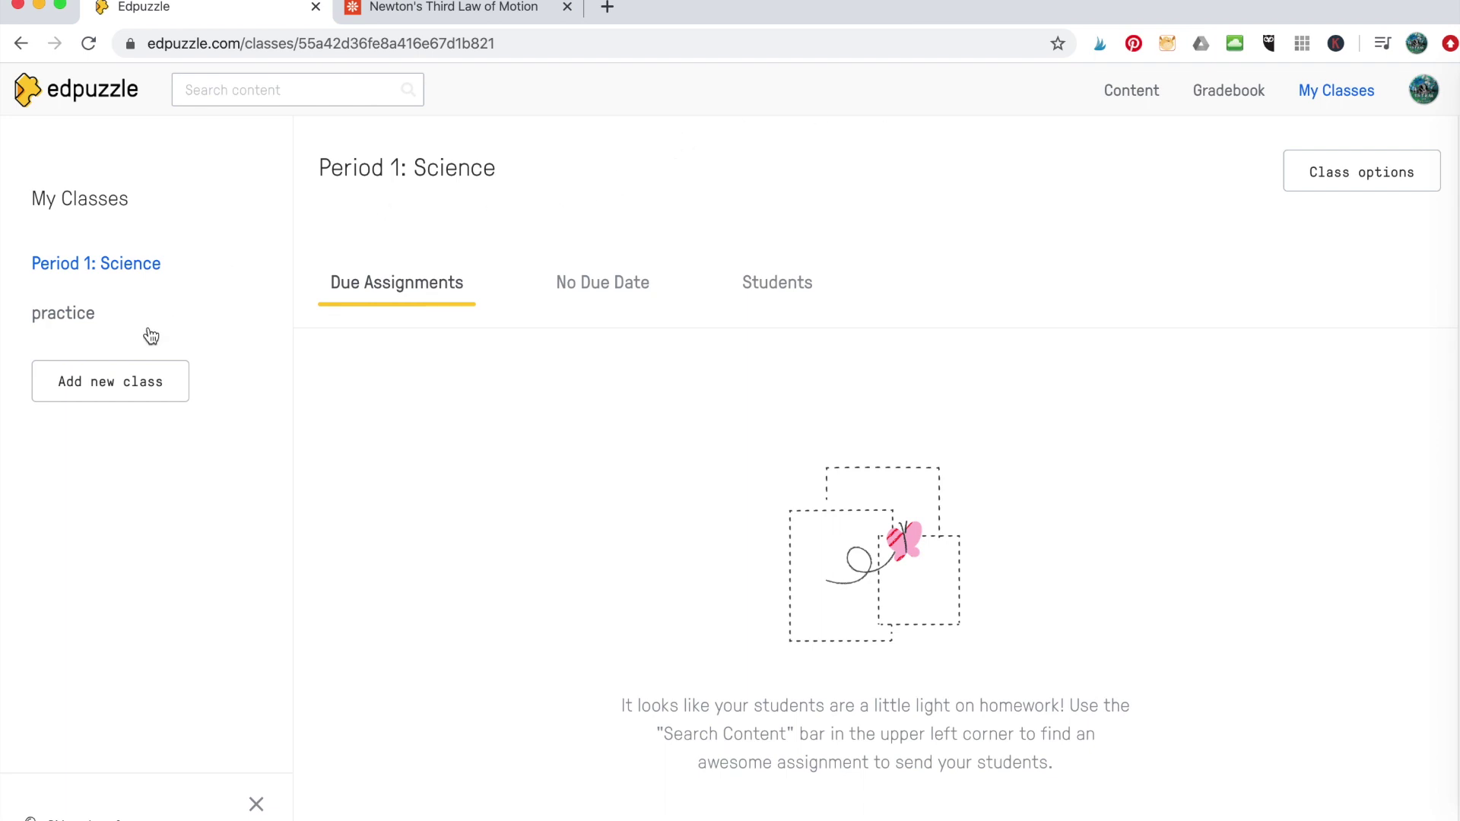
click(133, 390)
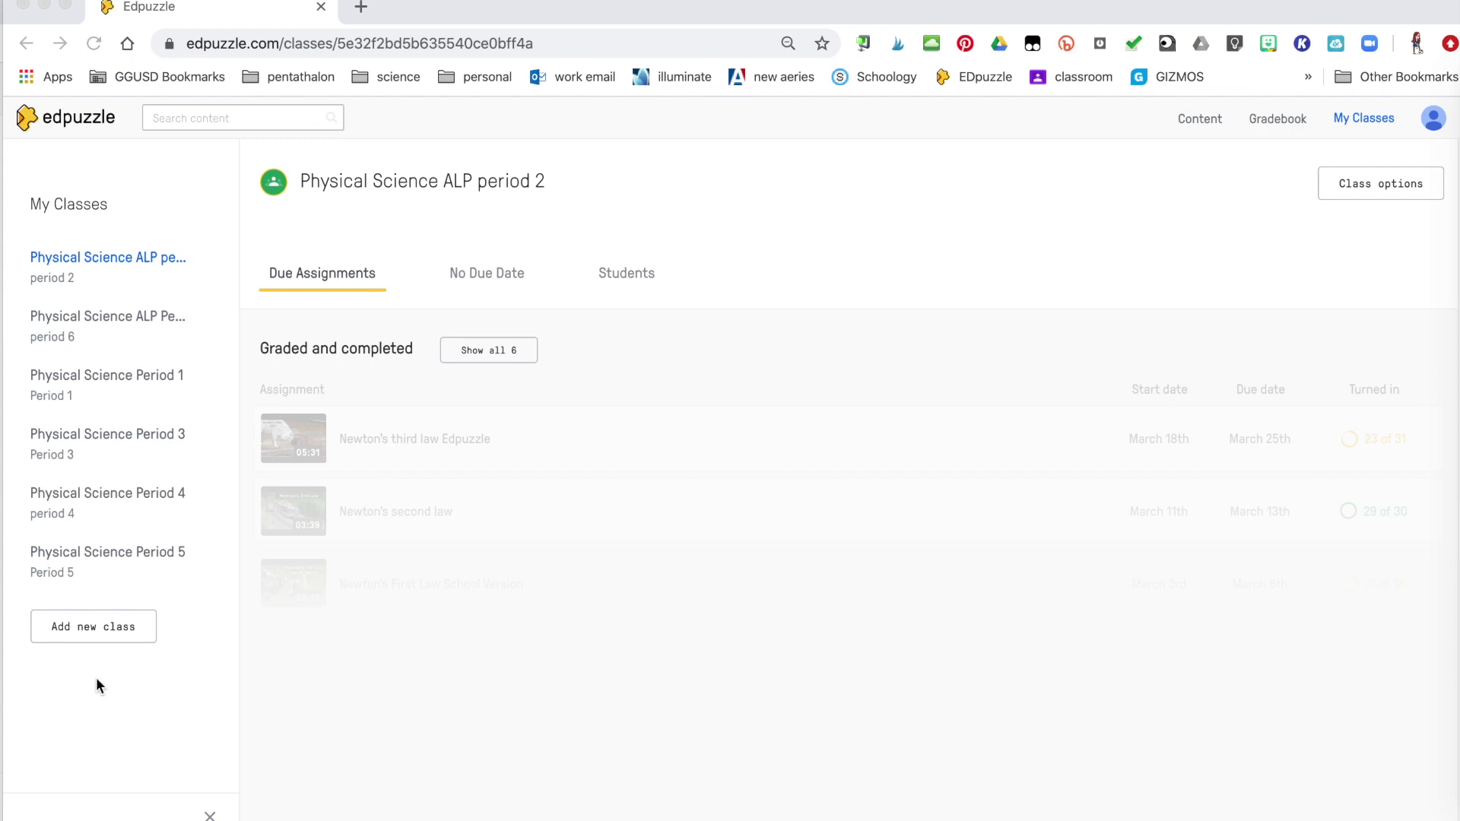
click(92, 627)
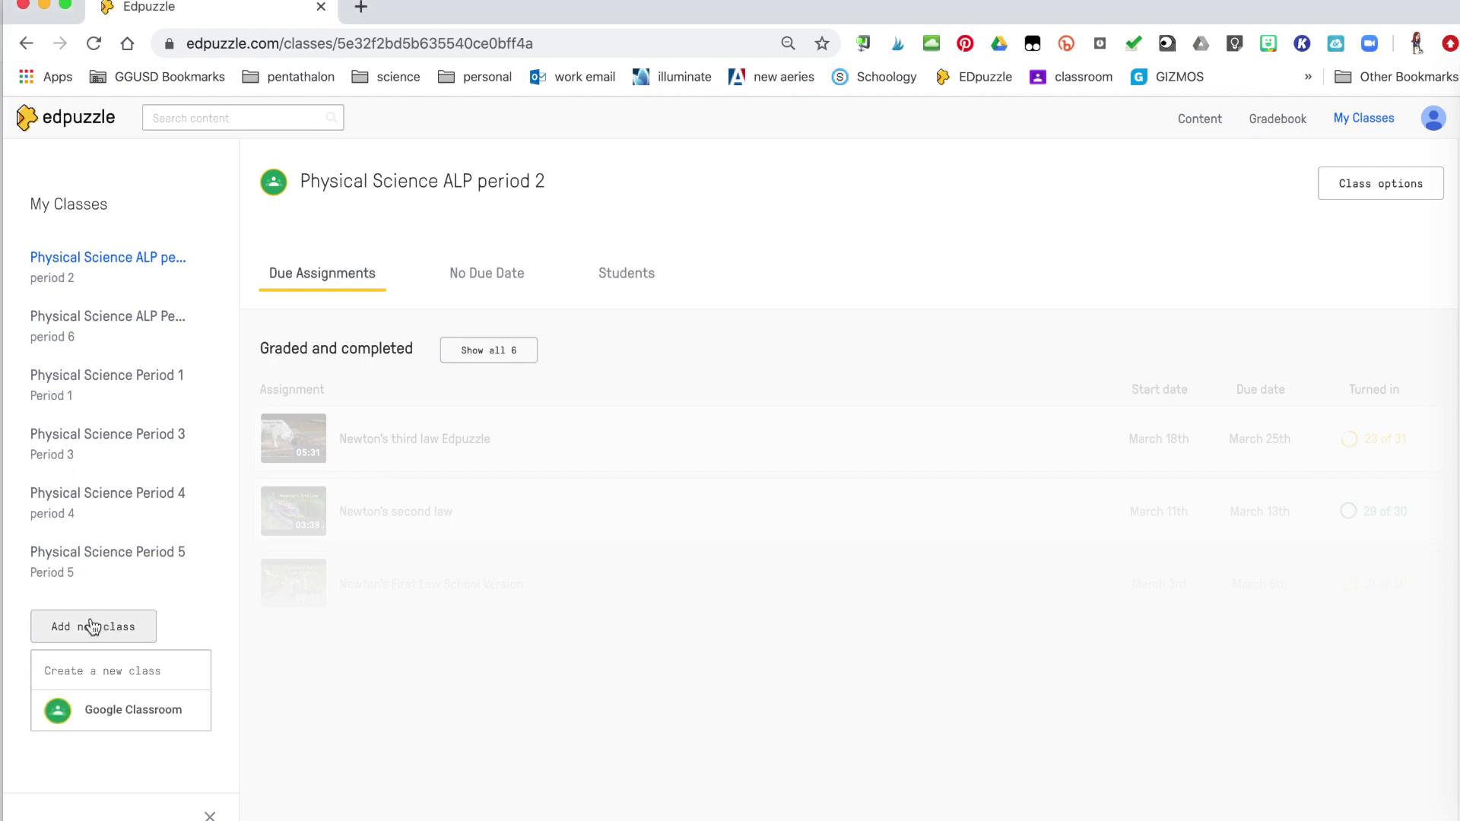
click(125, 715)
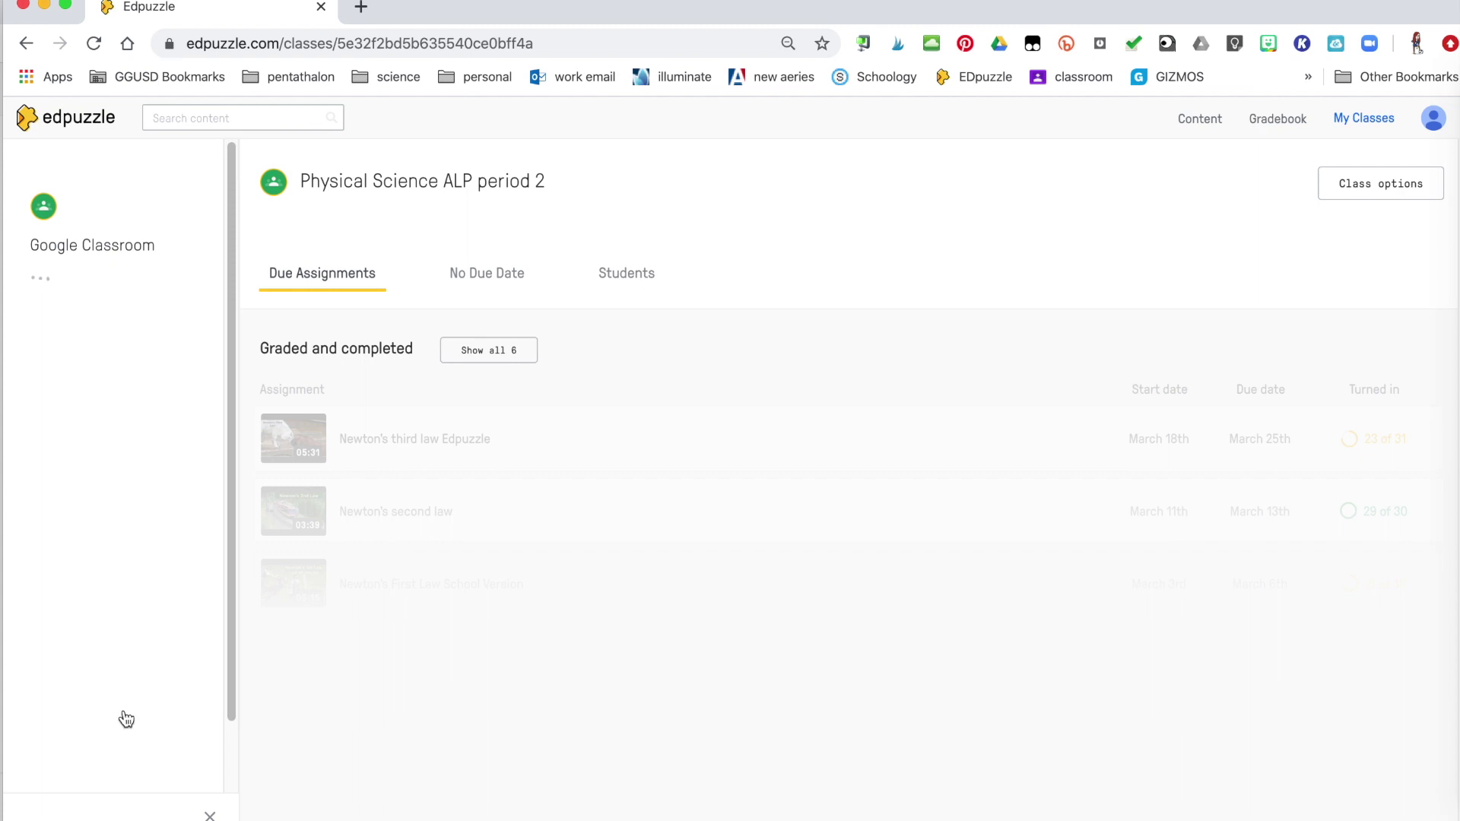
click(42, 352)
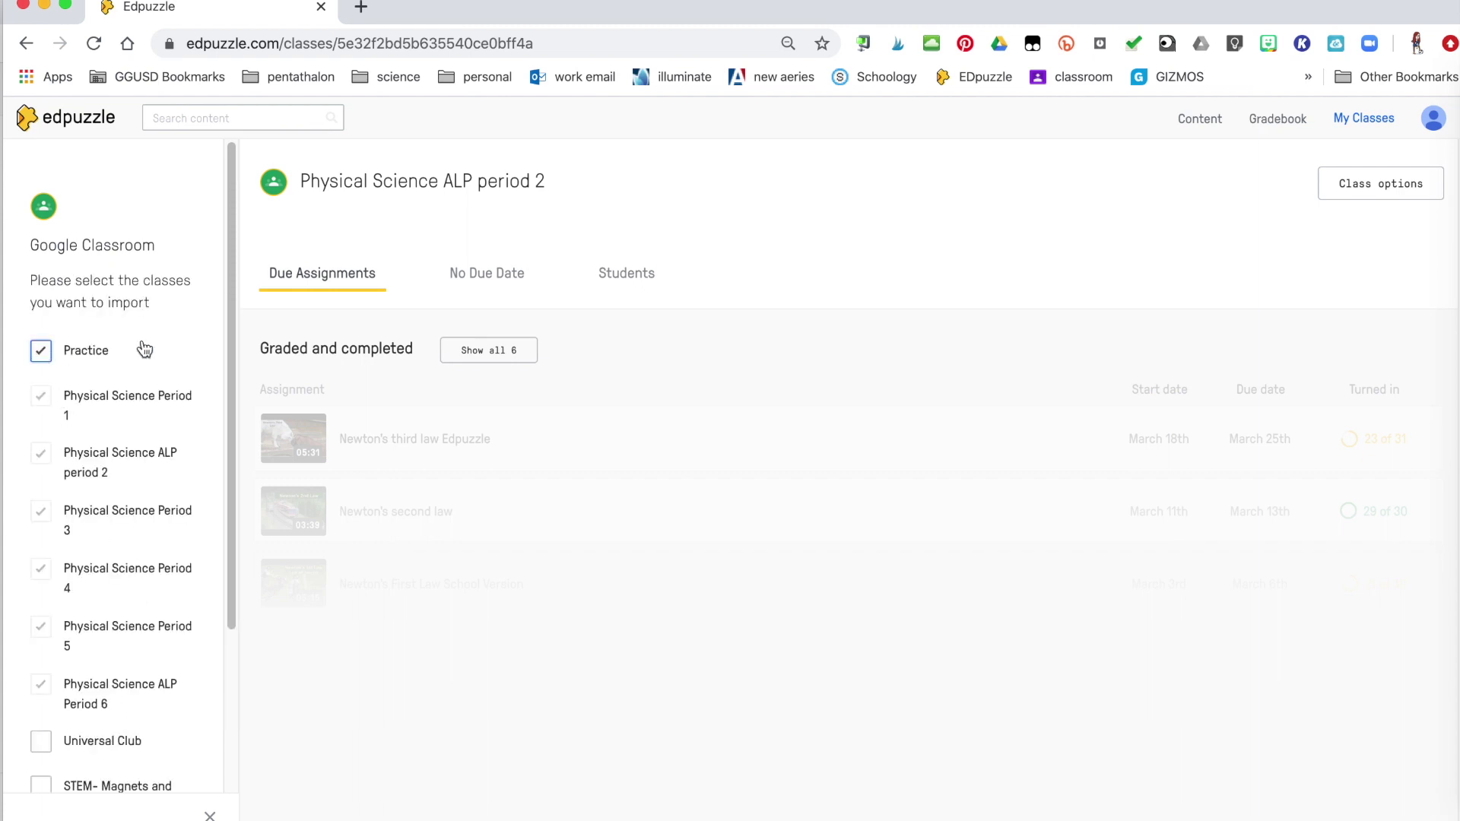
drag(231, 299, 228, 496)
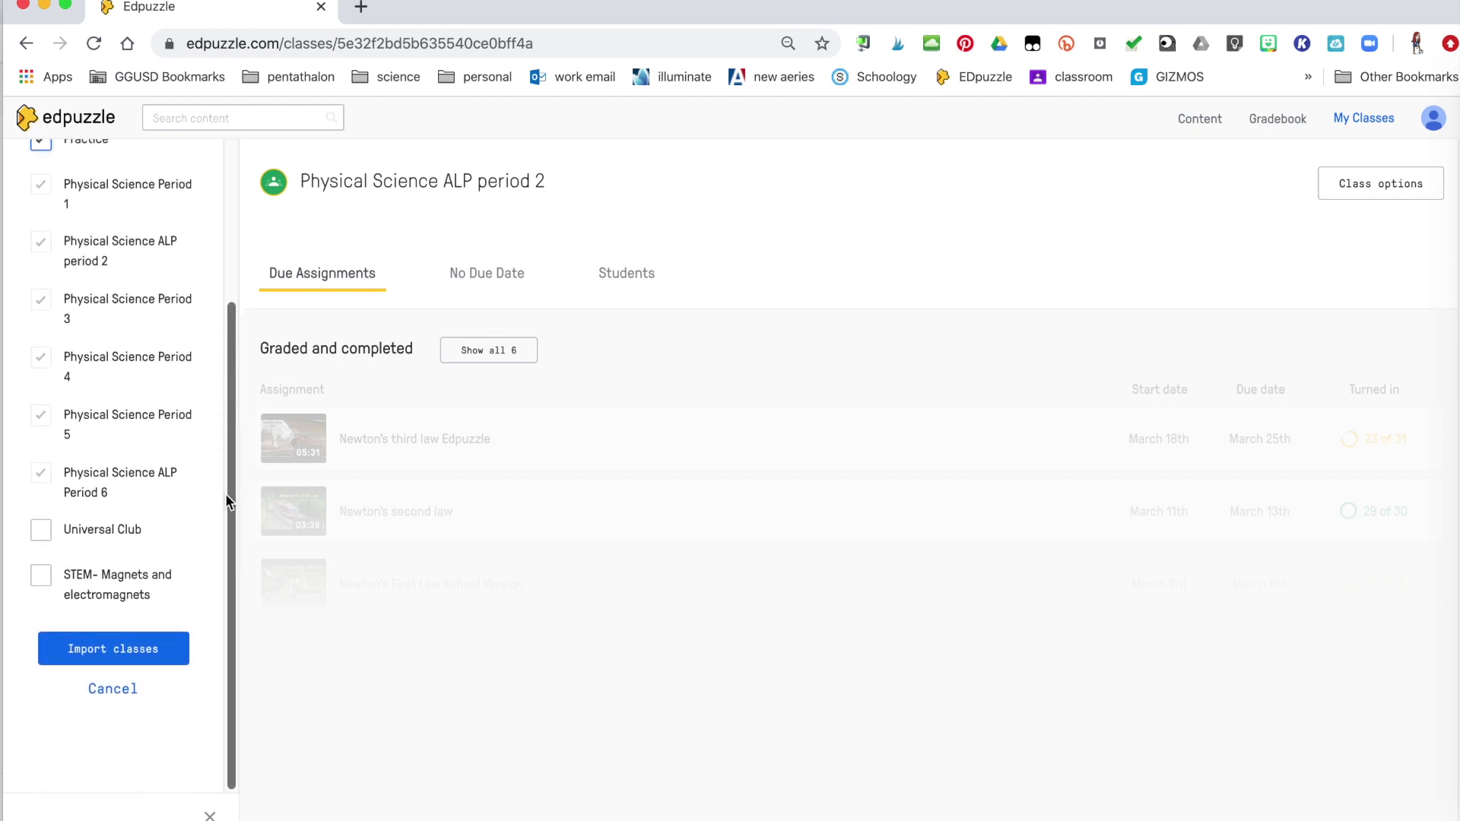
click(120, 648)
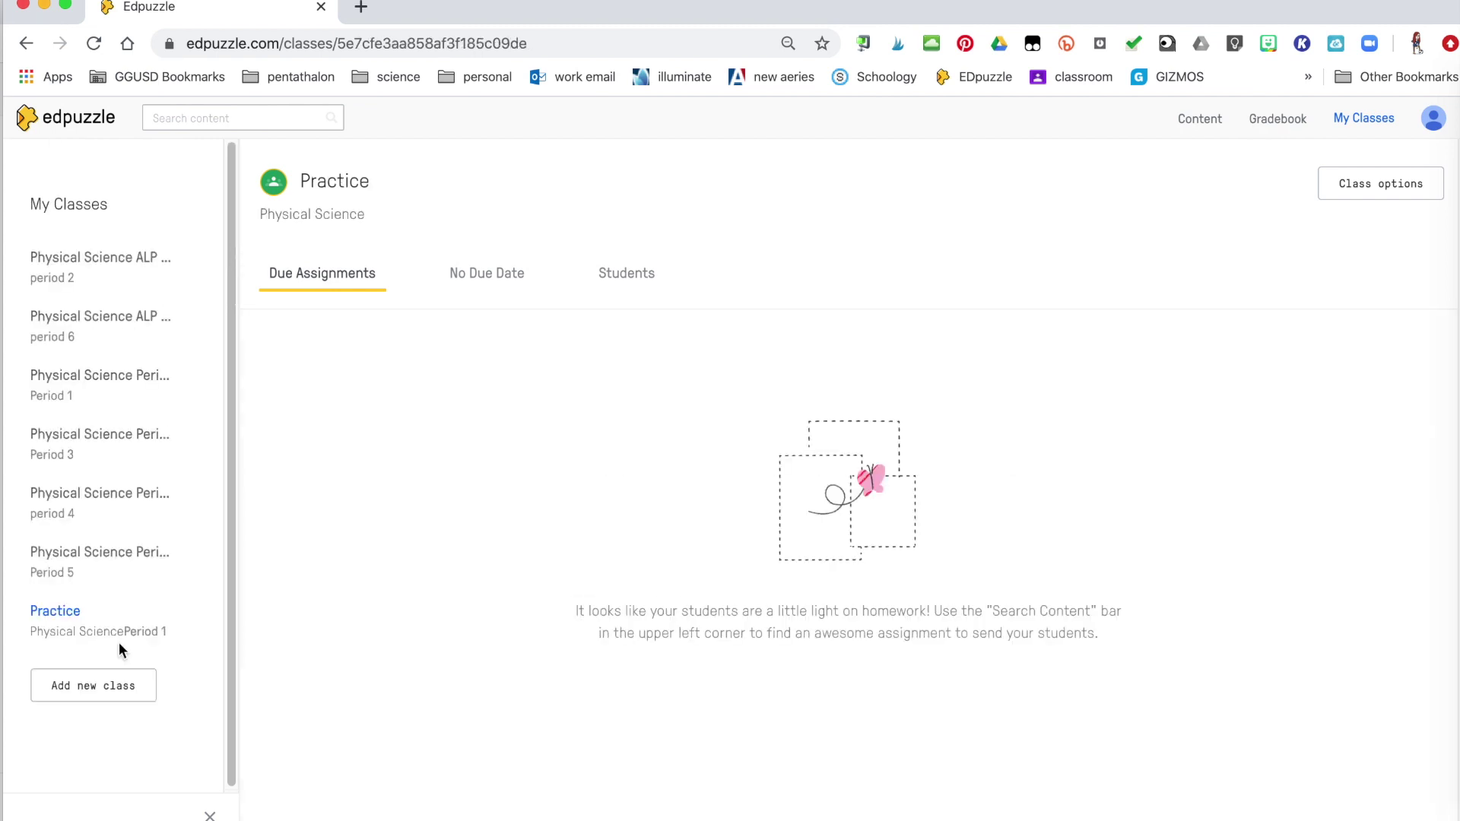
click(643, 280)
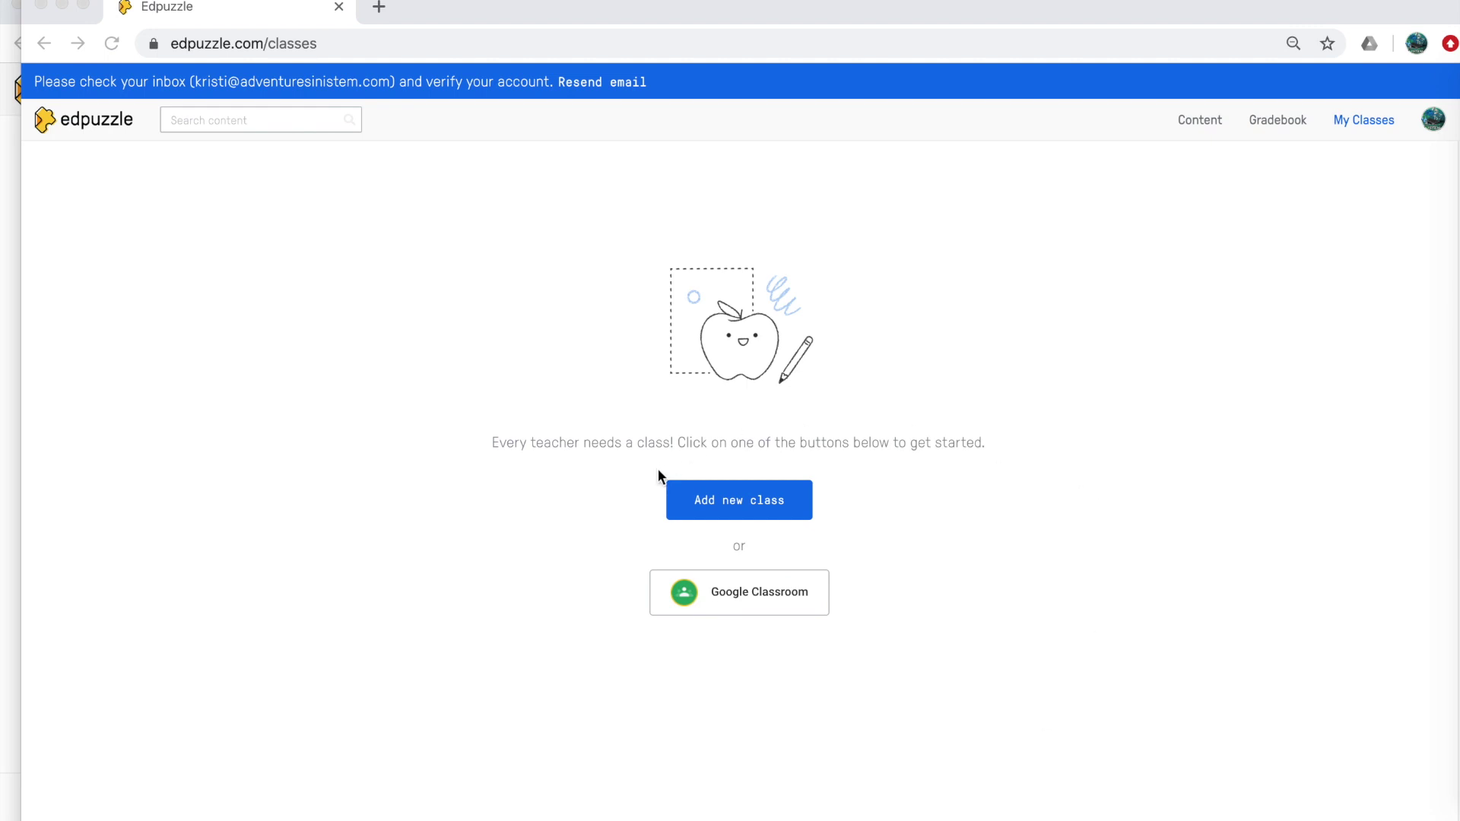
Create a Classic class named 'practice' with the description 'practice'
click(753, 504)
click(753, 504)
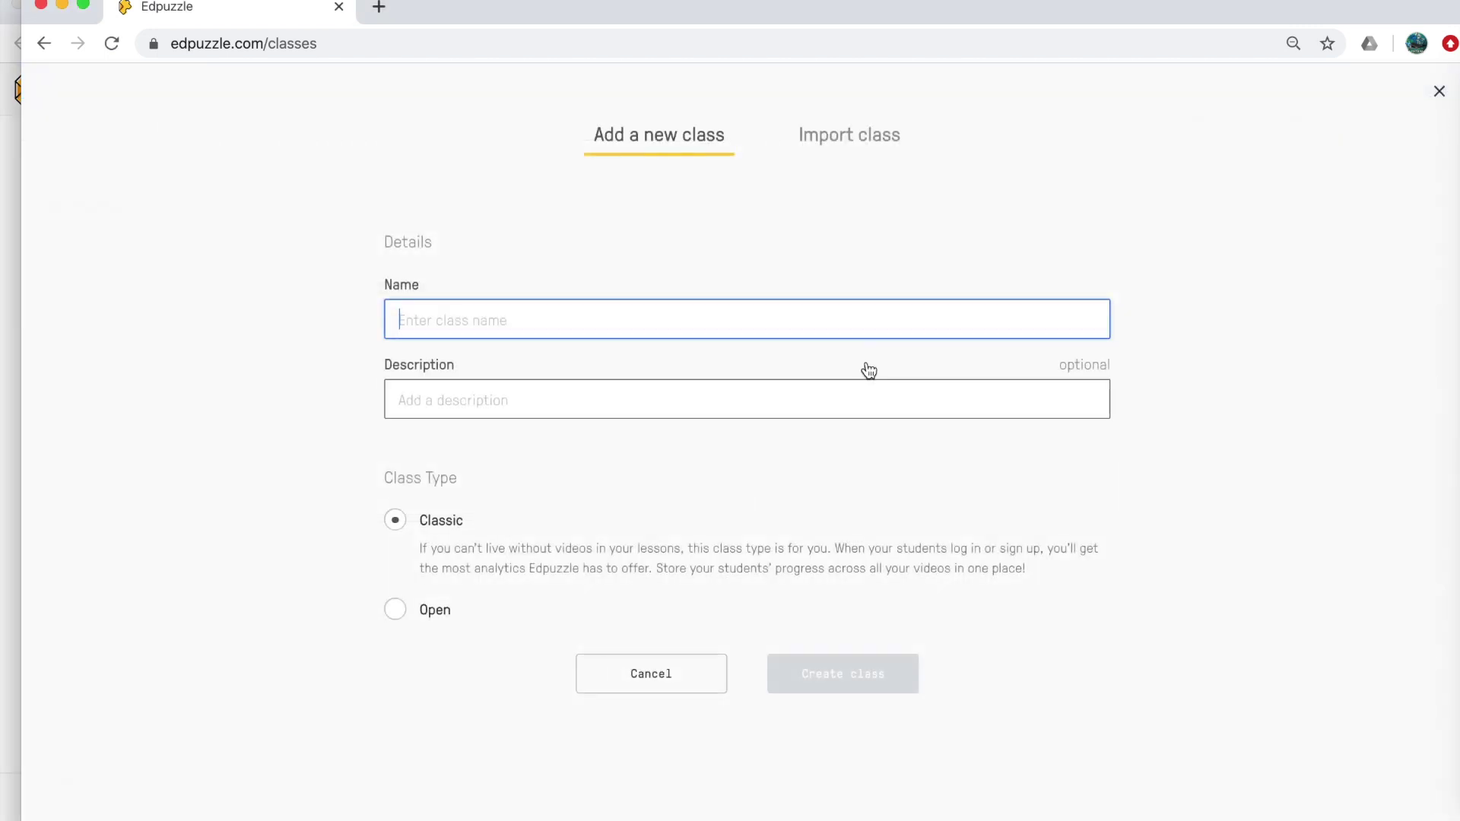
text(p)
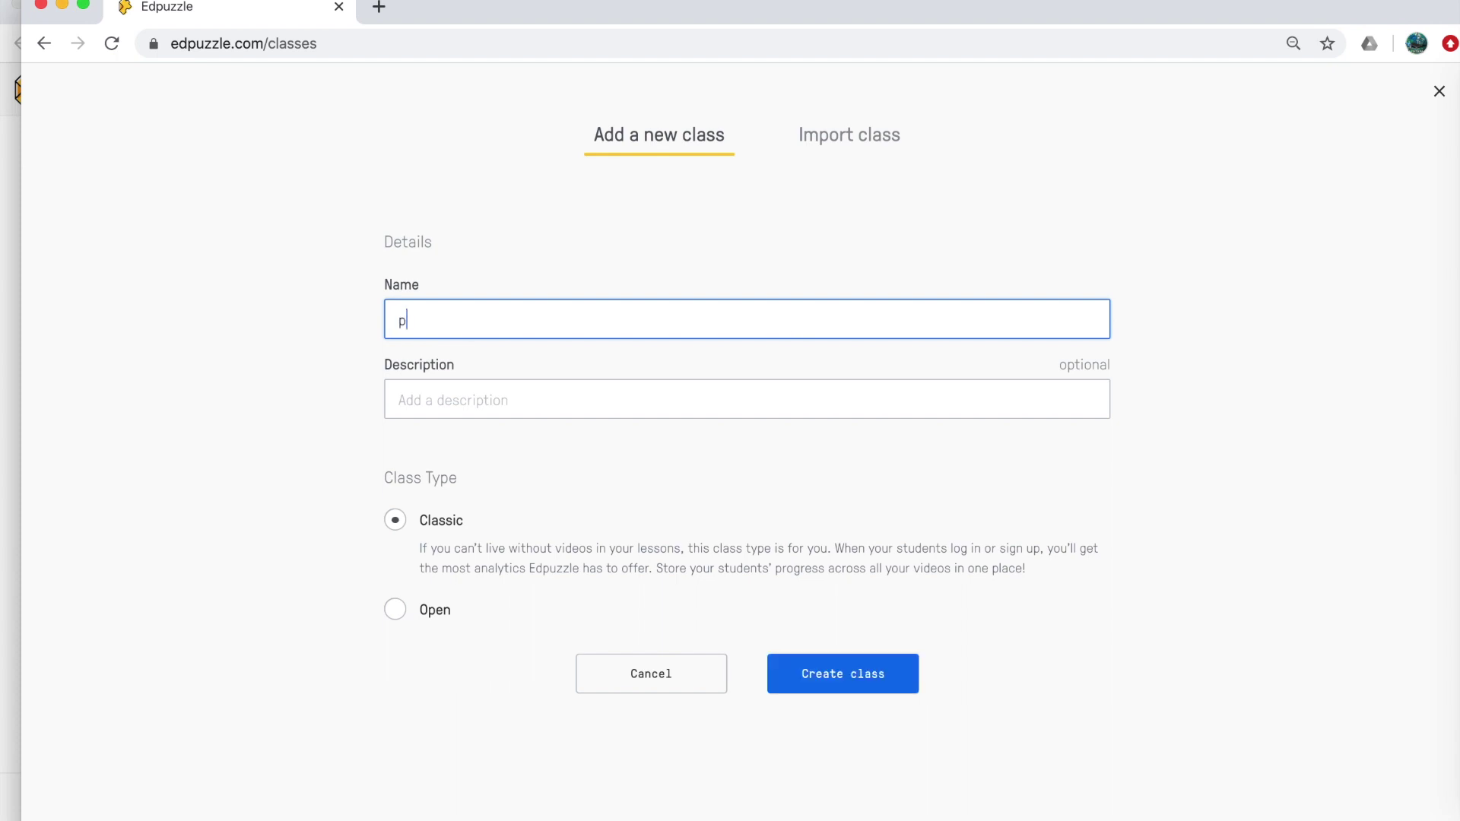
text(ractice)
click(790, 388)
text(practice)
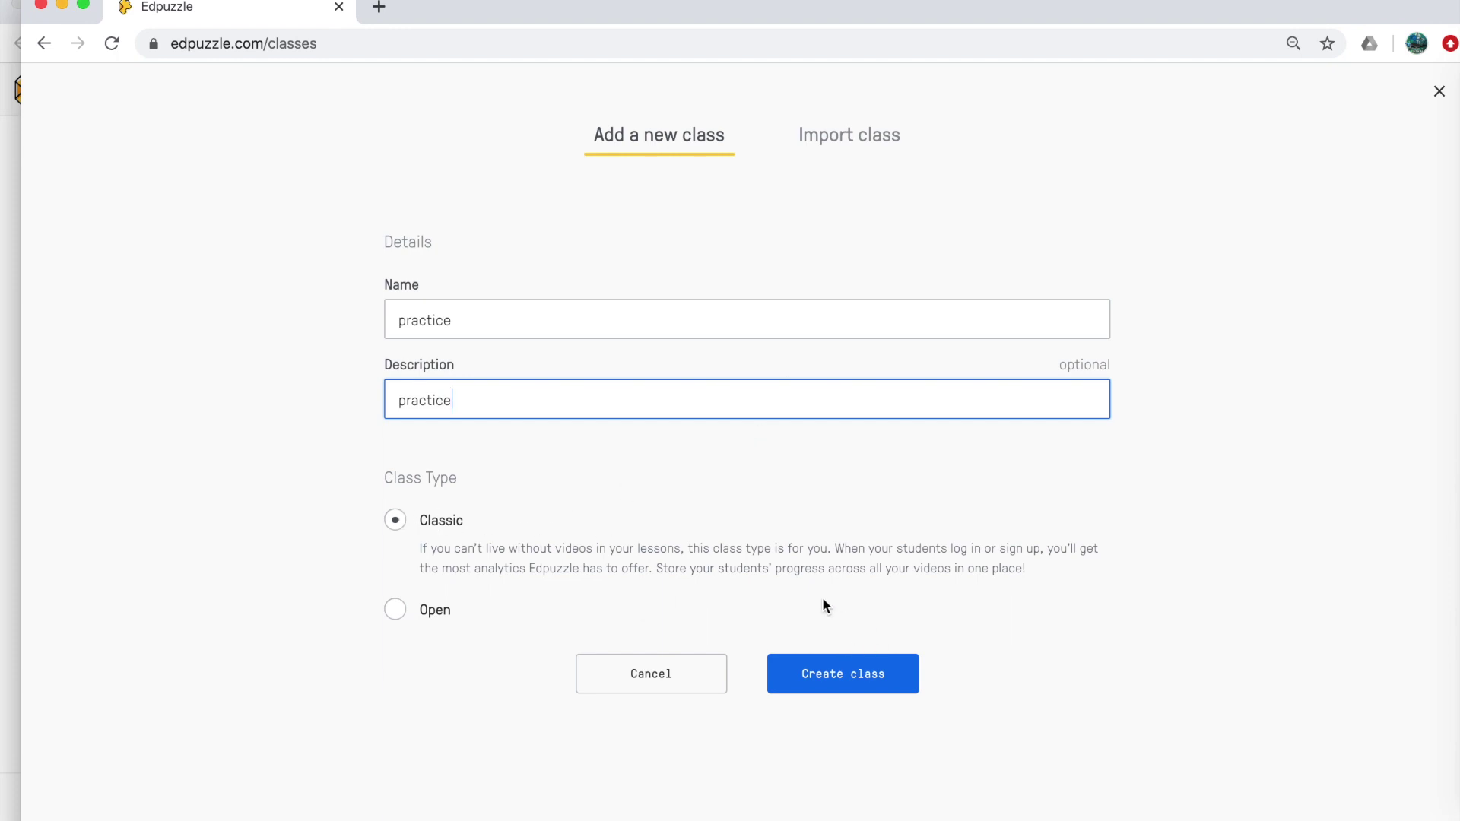
click(862, 678)
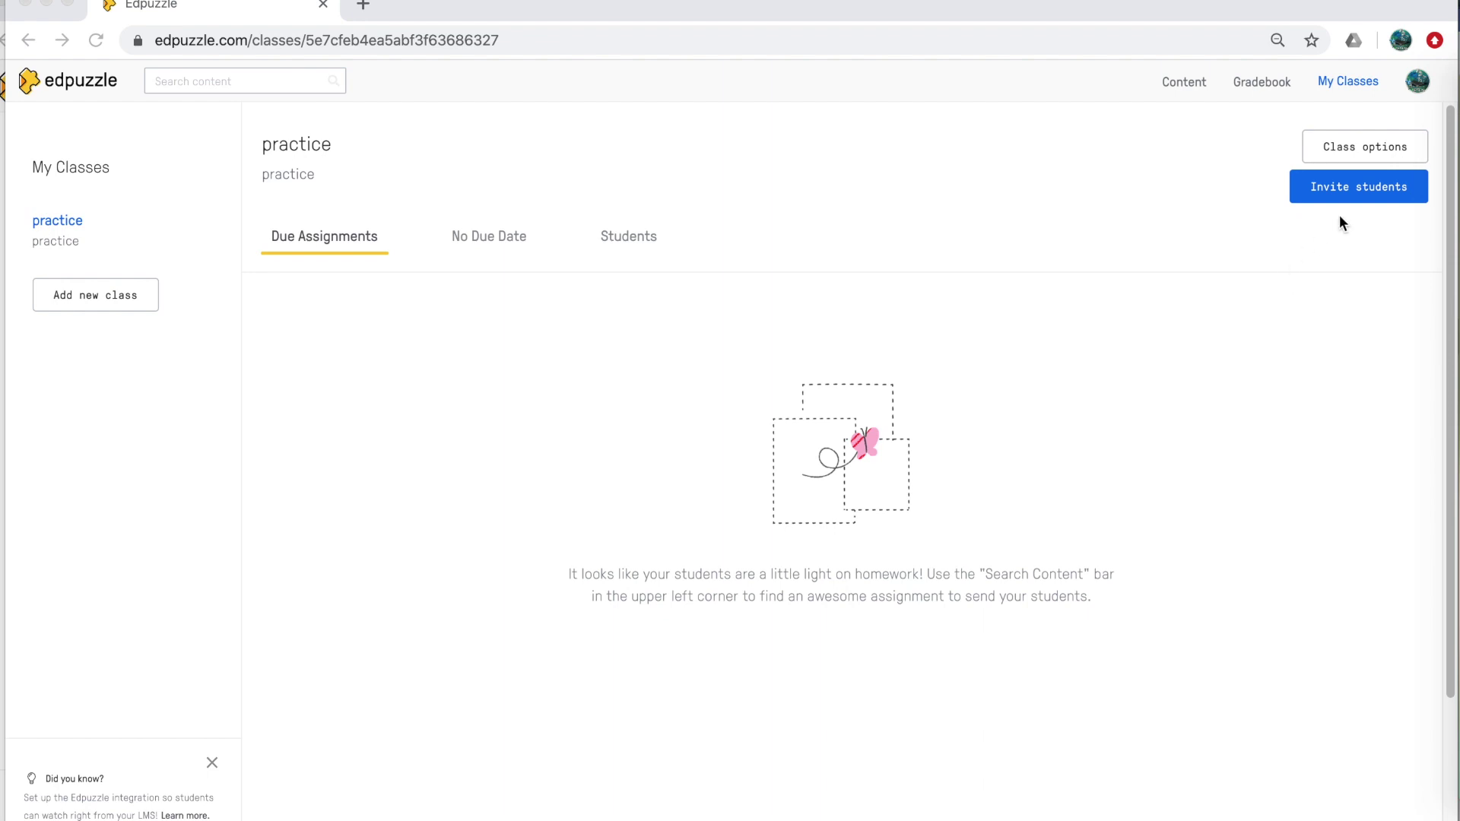
click(1367, 192)
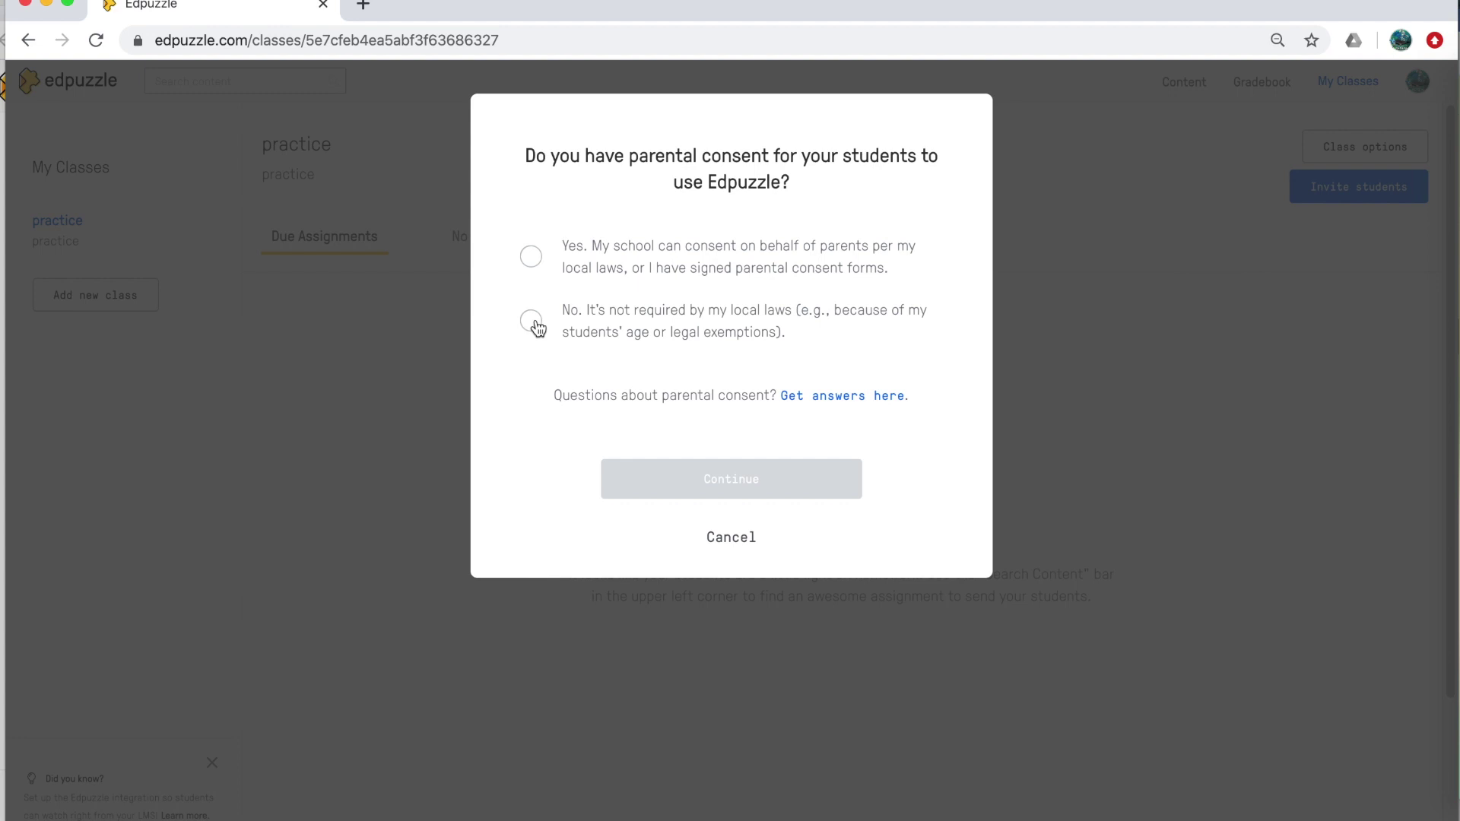
Answer that parental consent is not required, then return to the Content home page
click(534, 323)
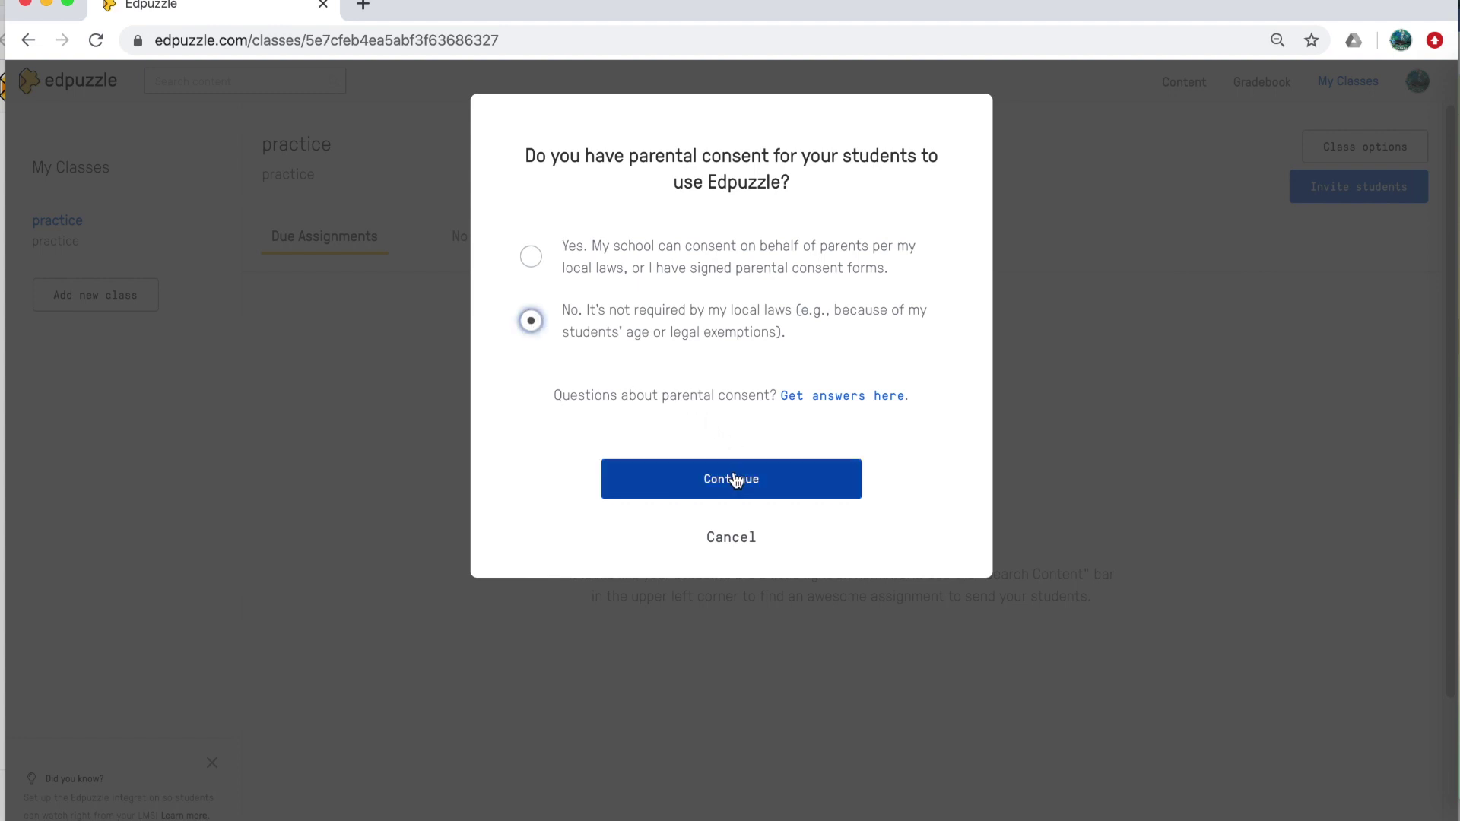
click(733, 479)
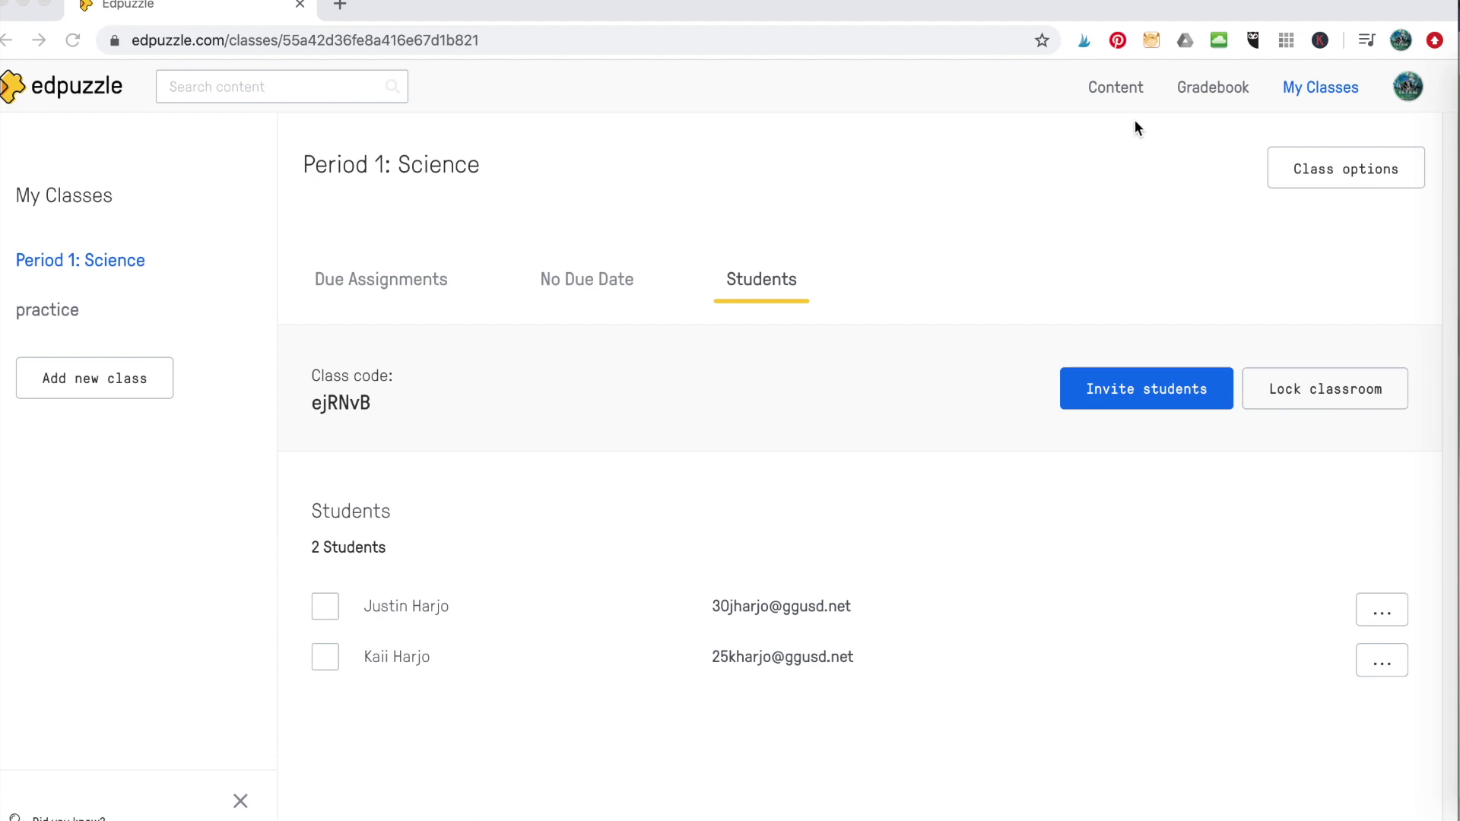
click(1116, 88)
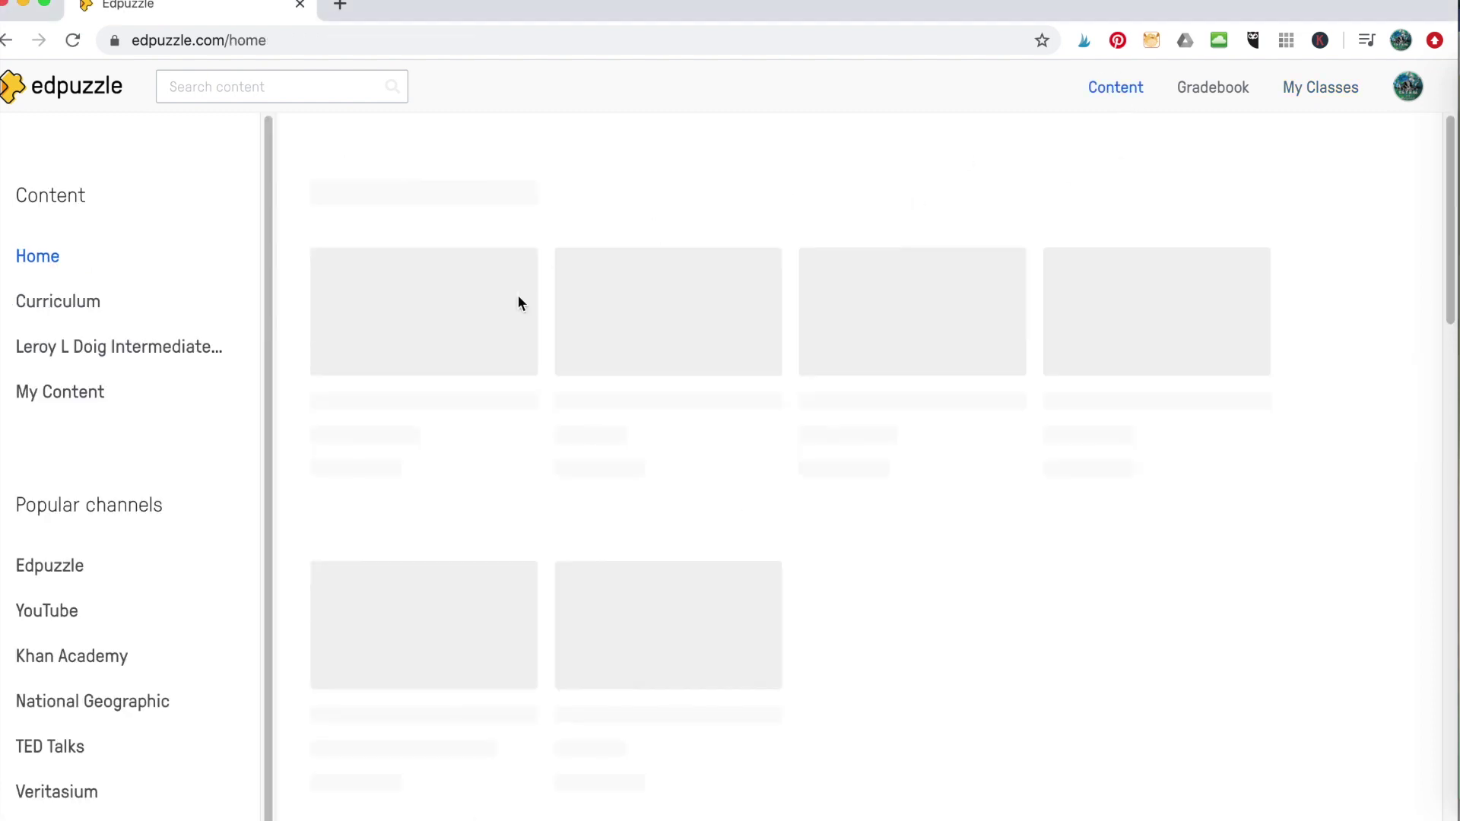
Open the Newton's third law Edpuzzle video from My Content and bring up its assign options
click(79, 394)
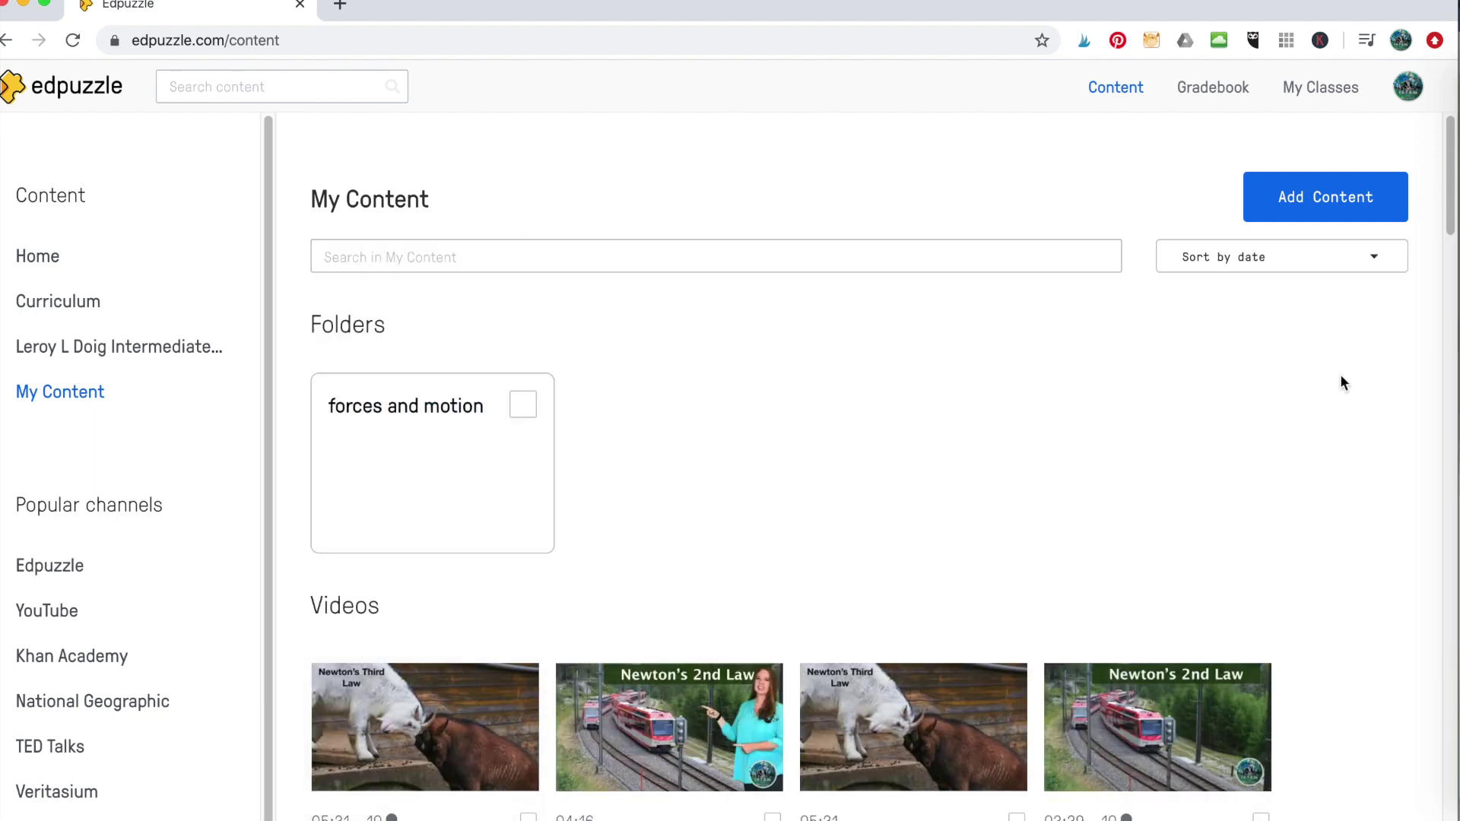
scroll(601, 540, down, 3)
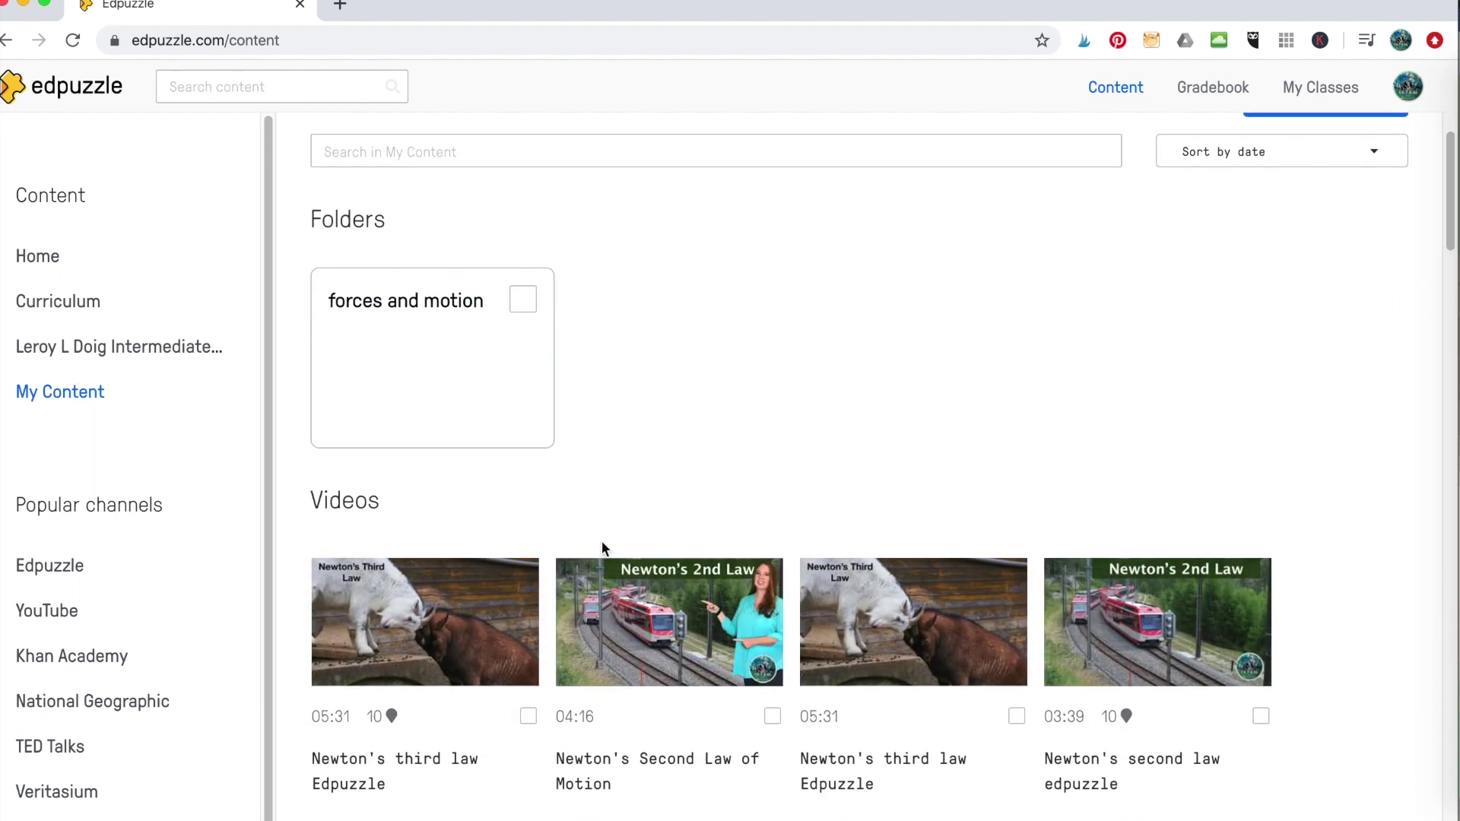
click(466, 605)
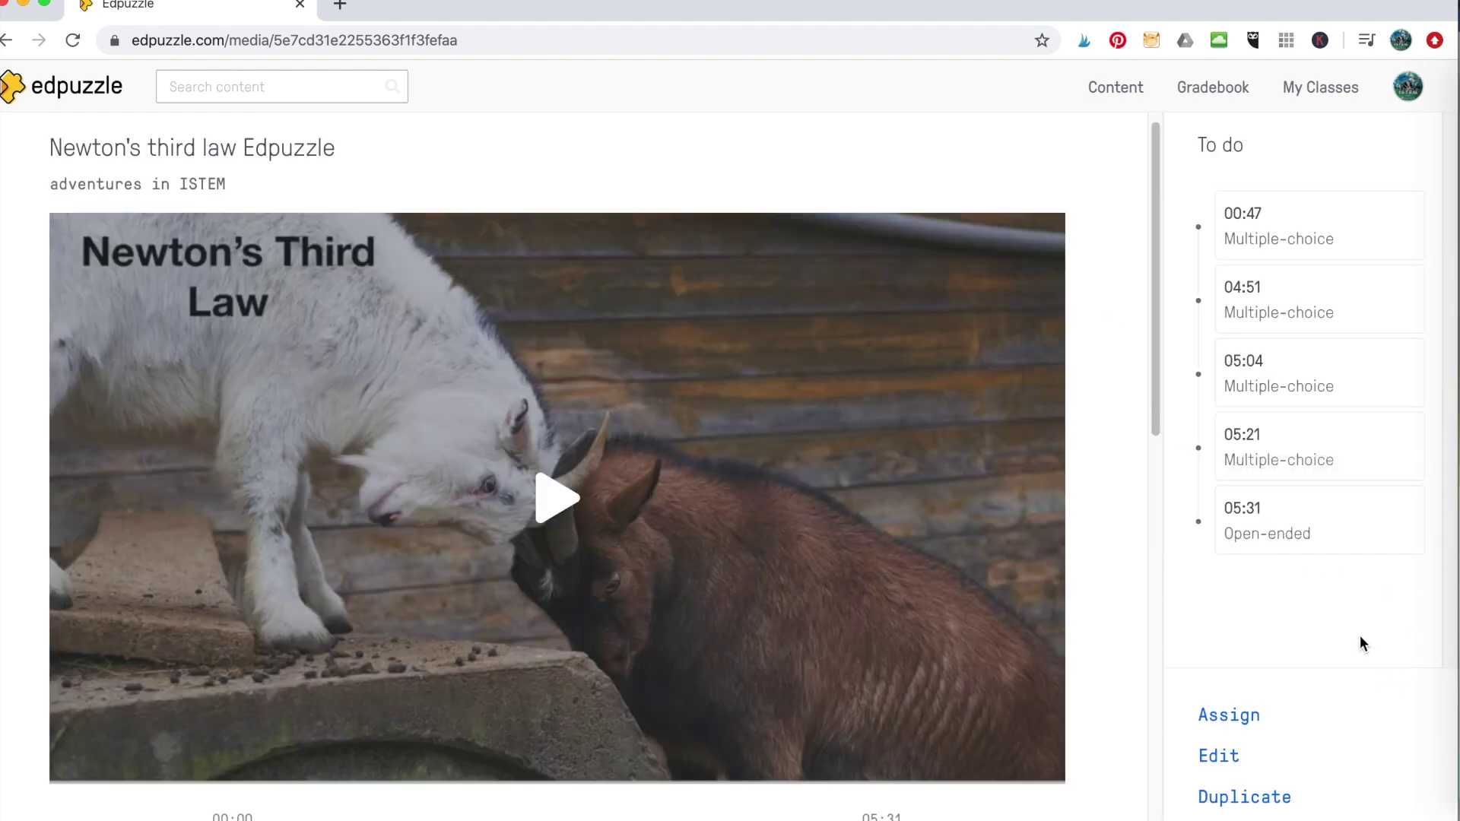
click(1226, 716)
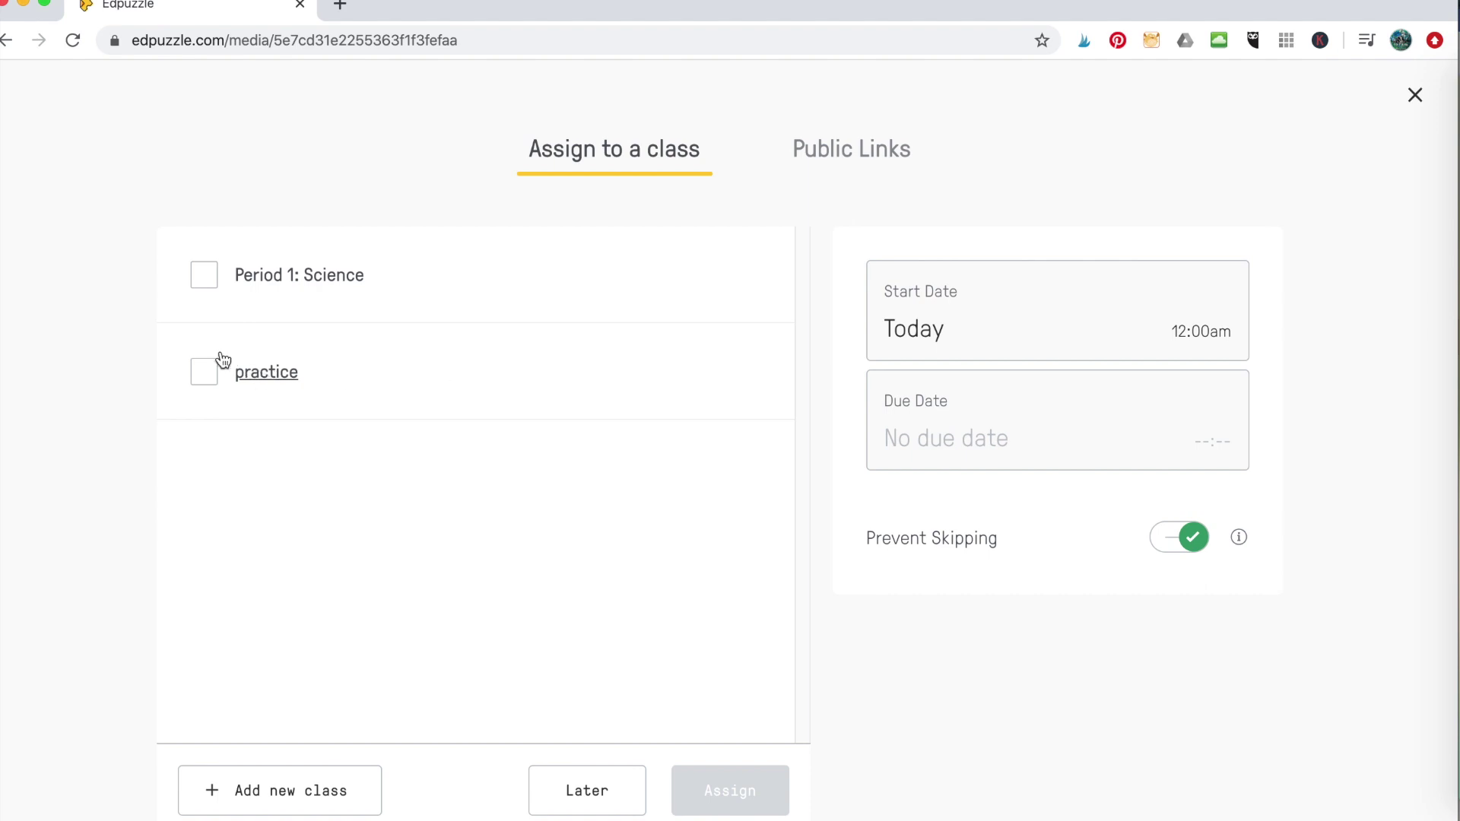
Assign the video to the whole Period 1: Science class, due tomorrow, March 27, at 11:59pm
click(204, 284)
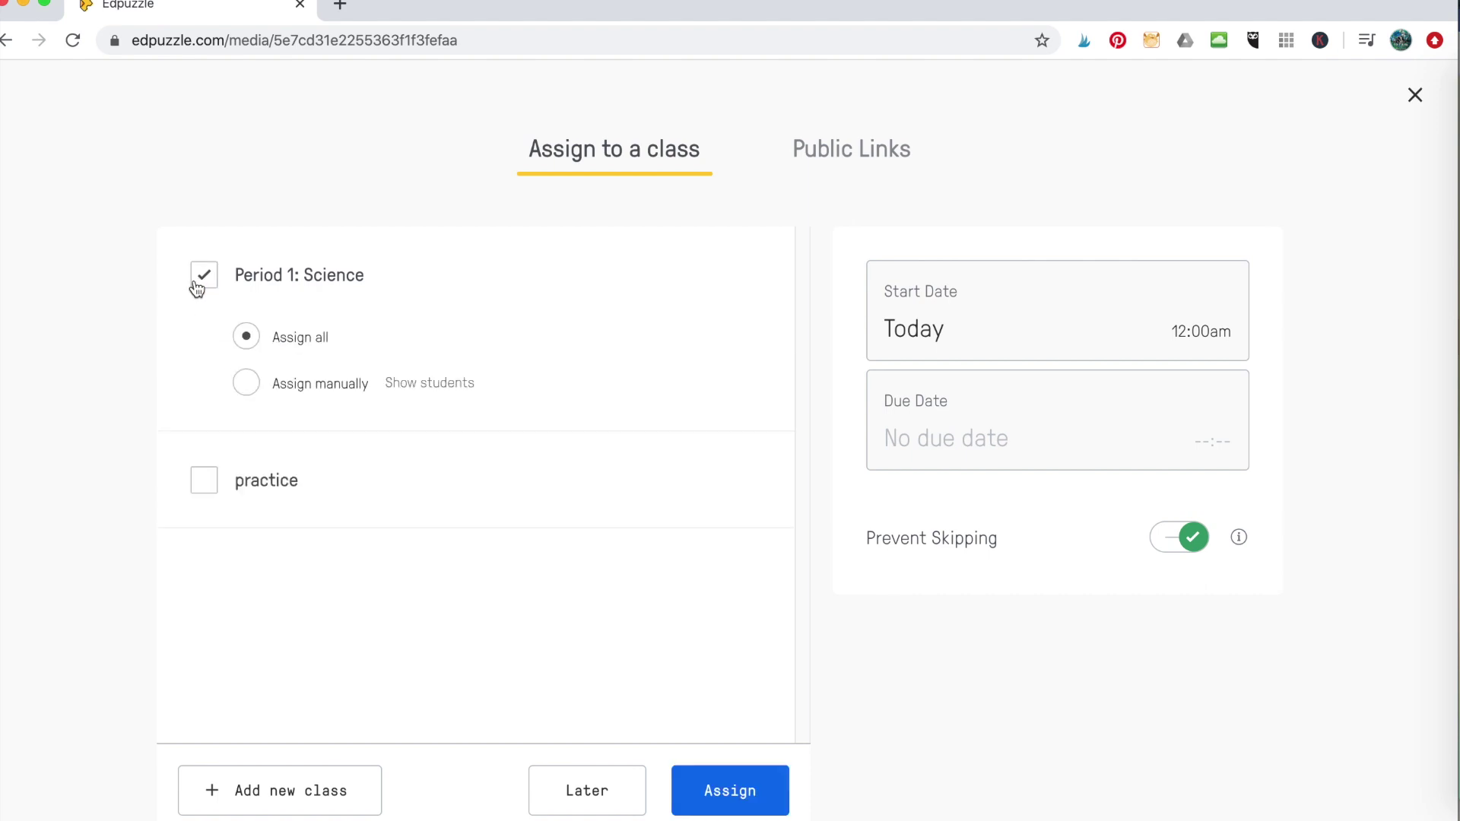
click(248, 388)
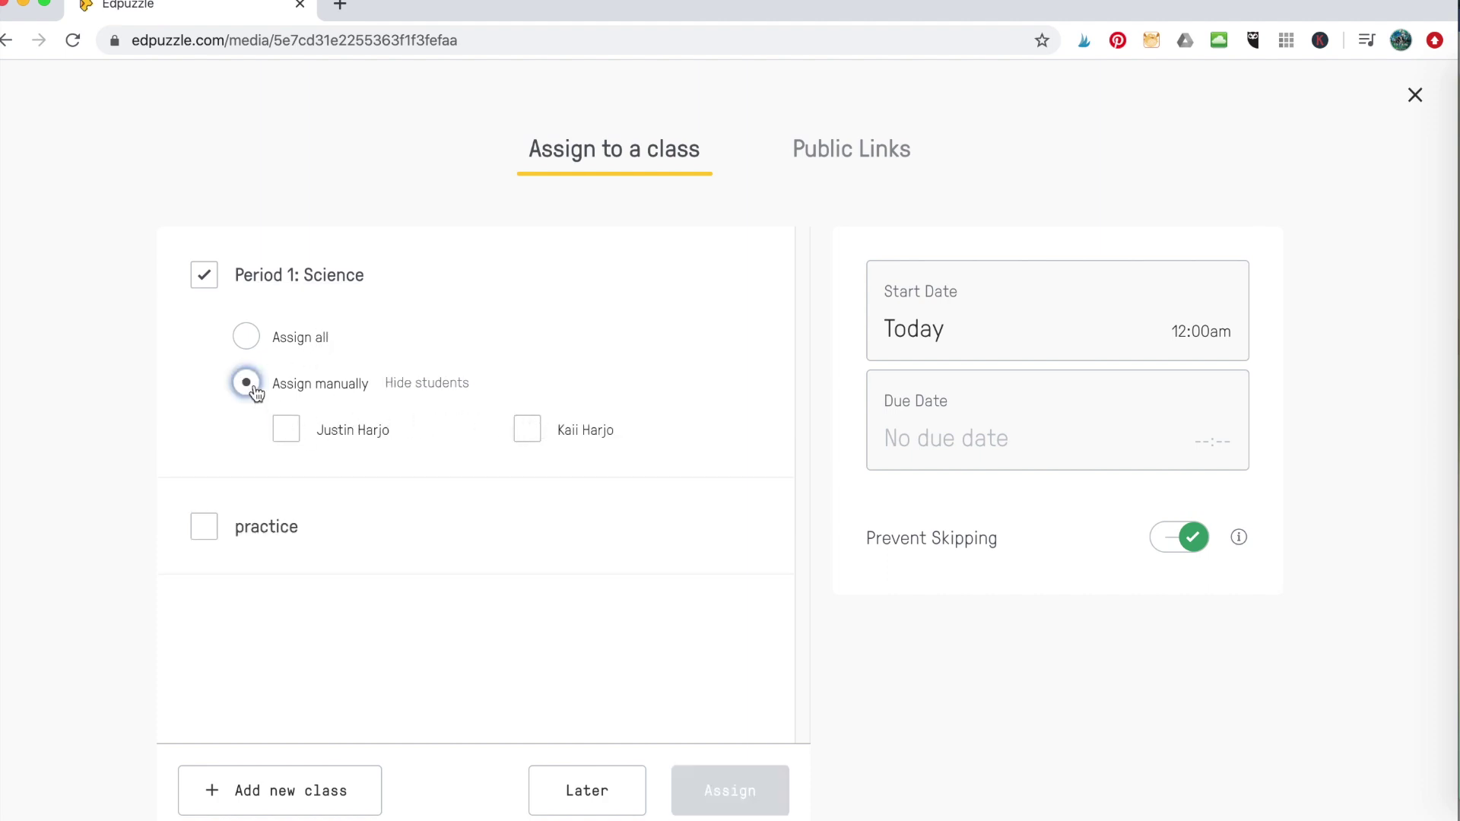
click(246, 337)
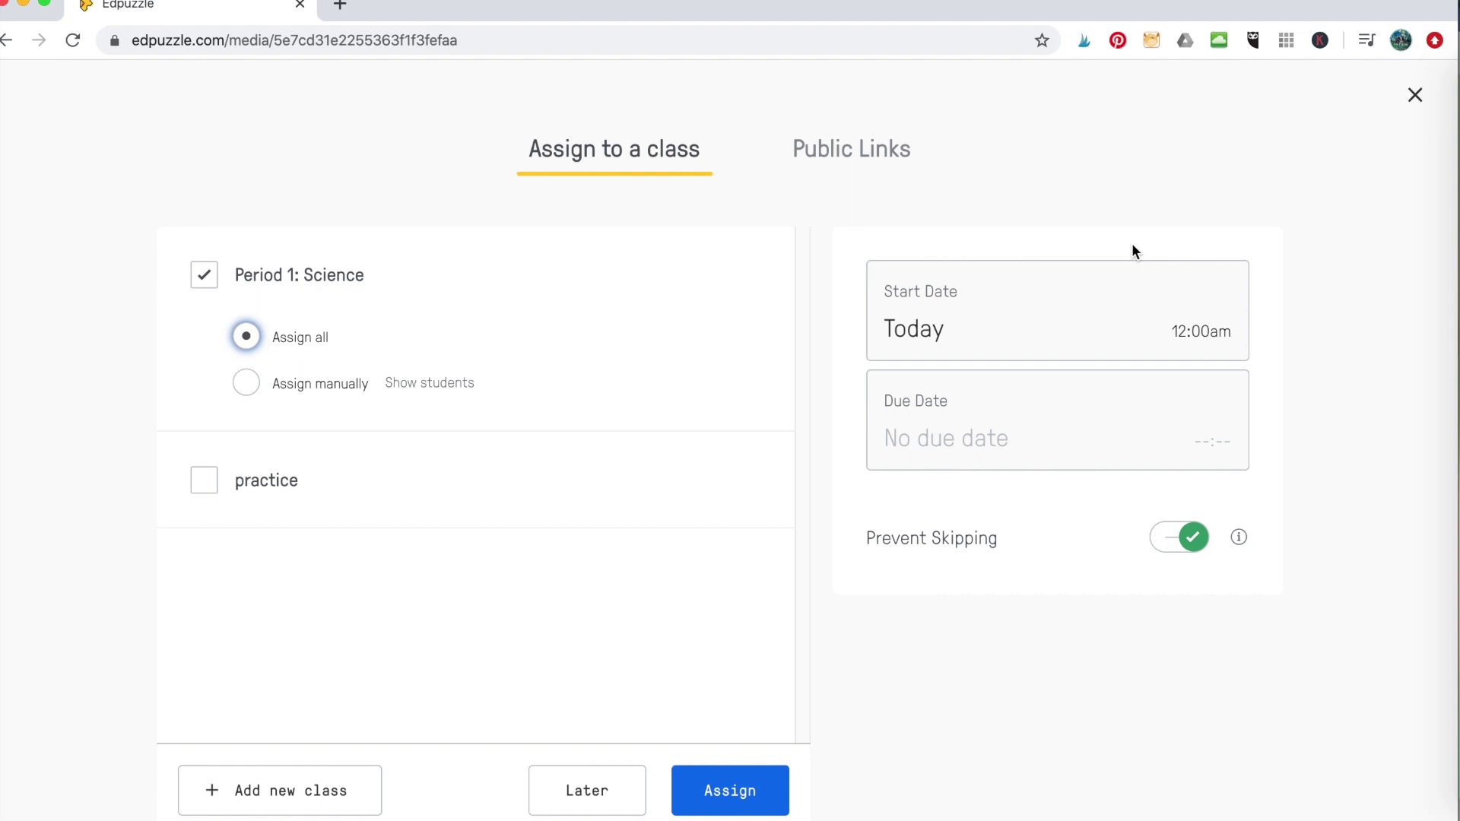
click(976, 430)
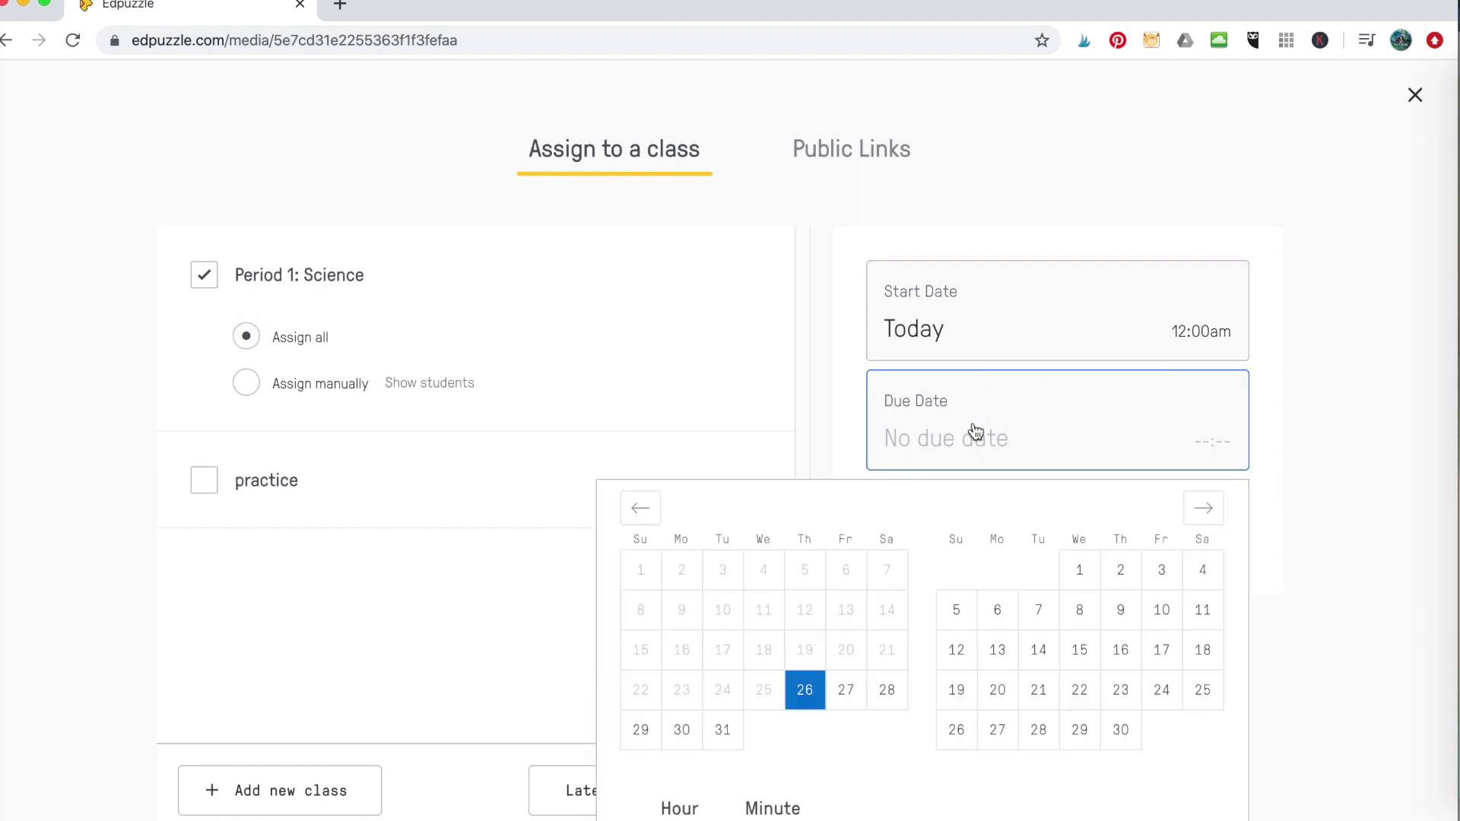
click(848, 690)
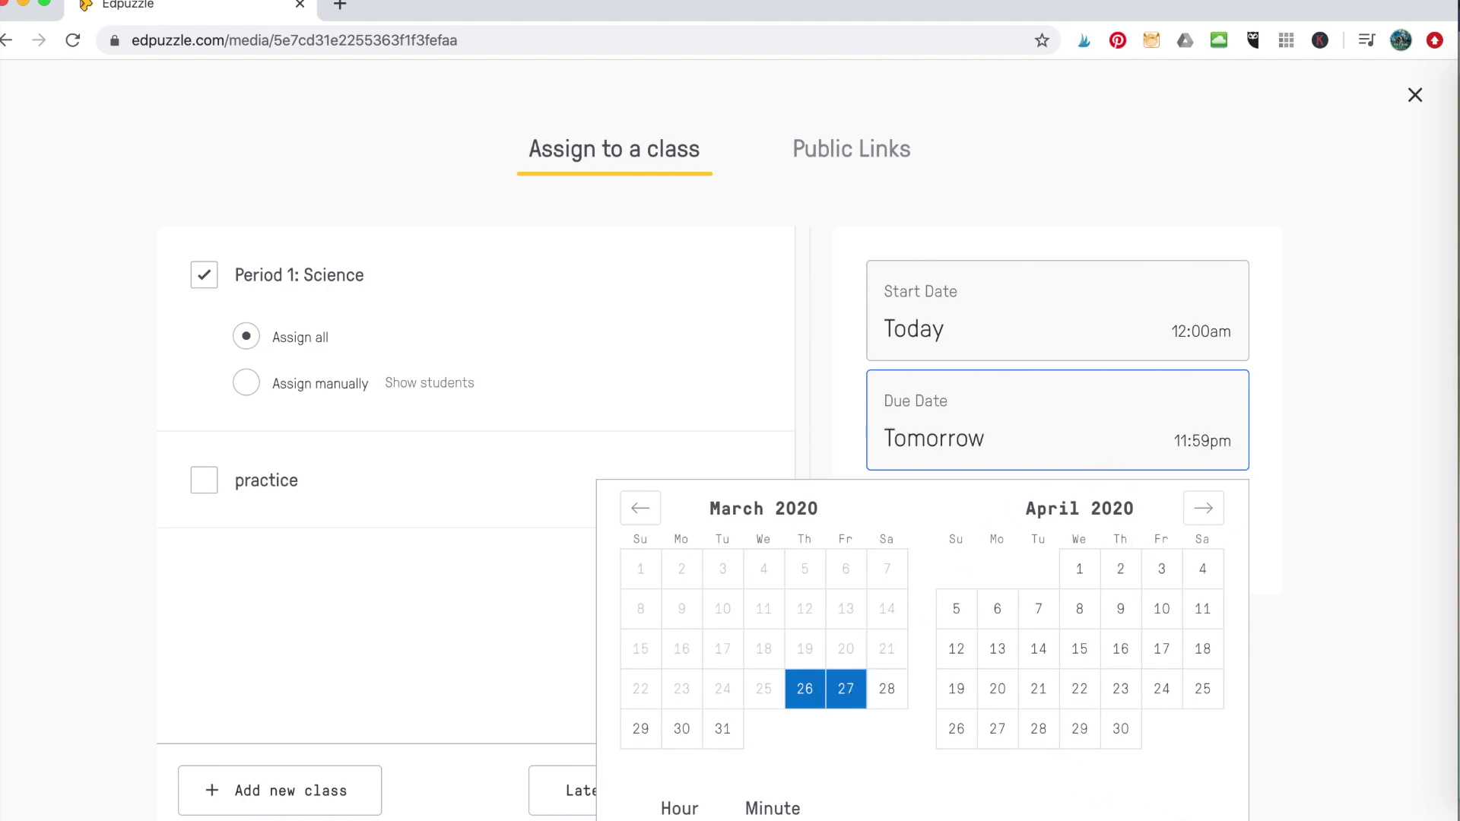
click(1308, 659)
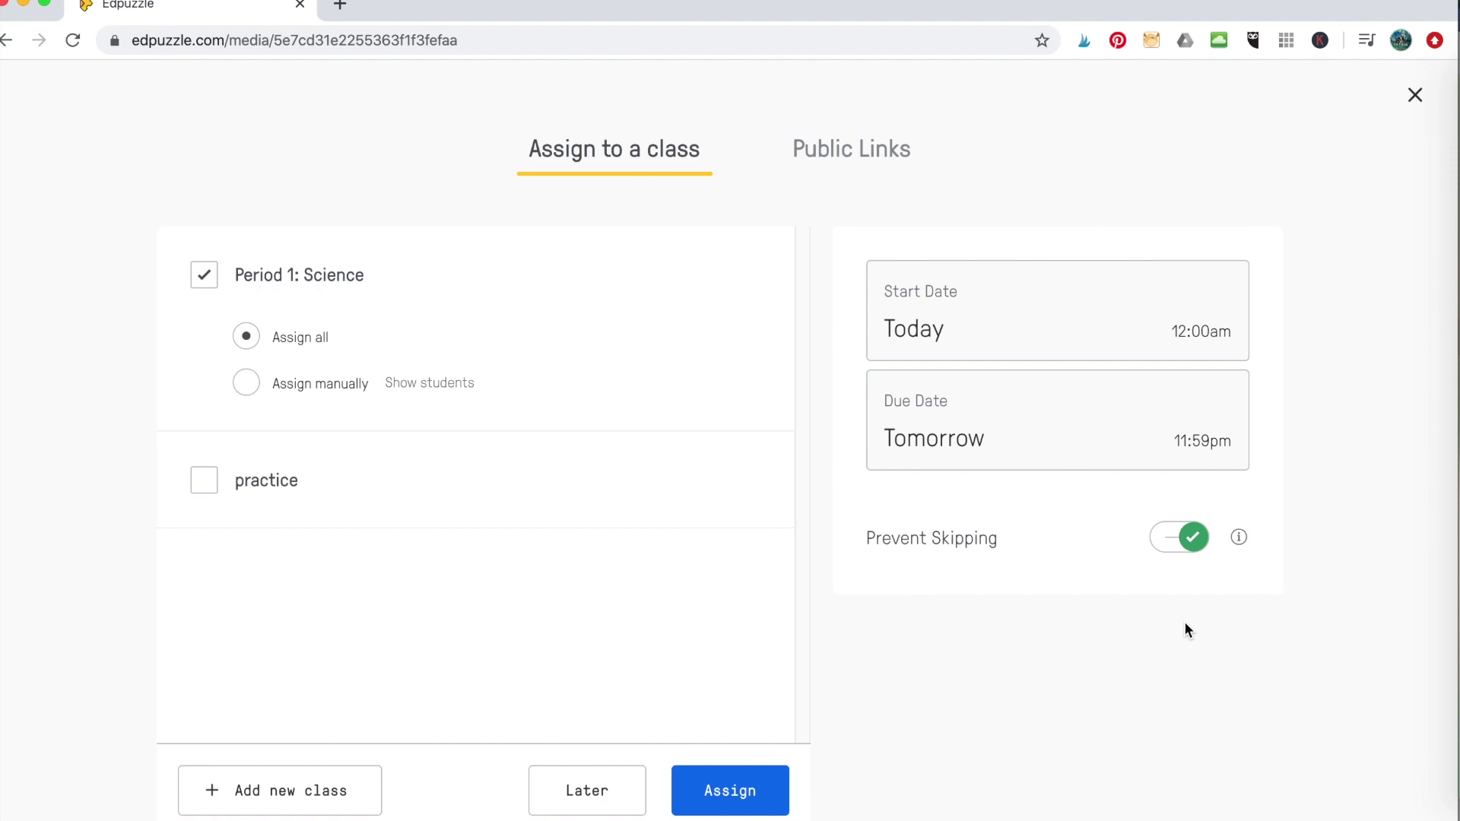
click(732, 795)
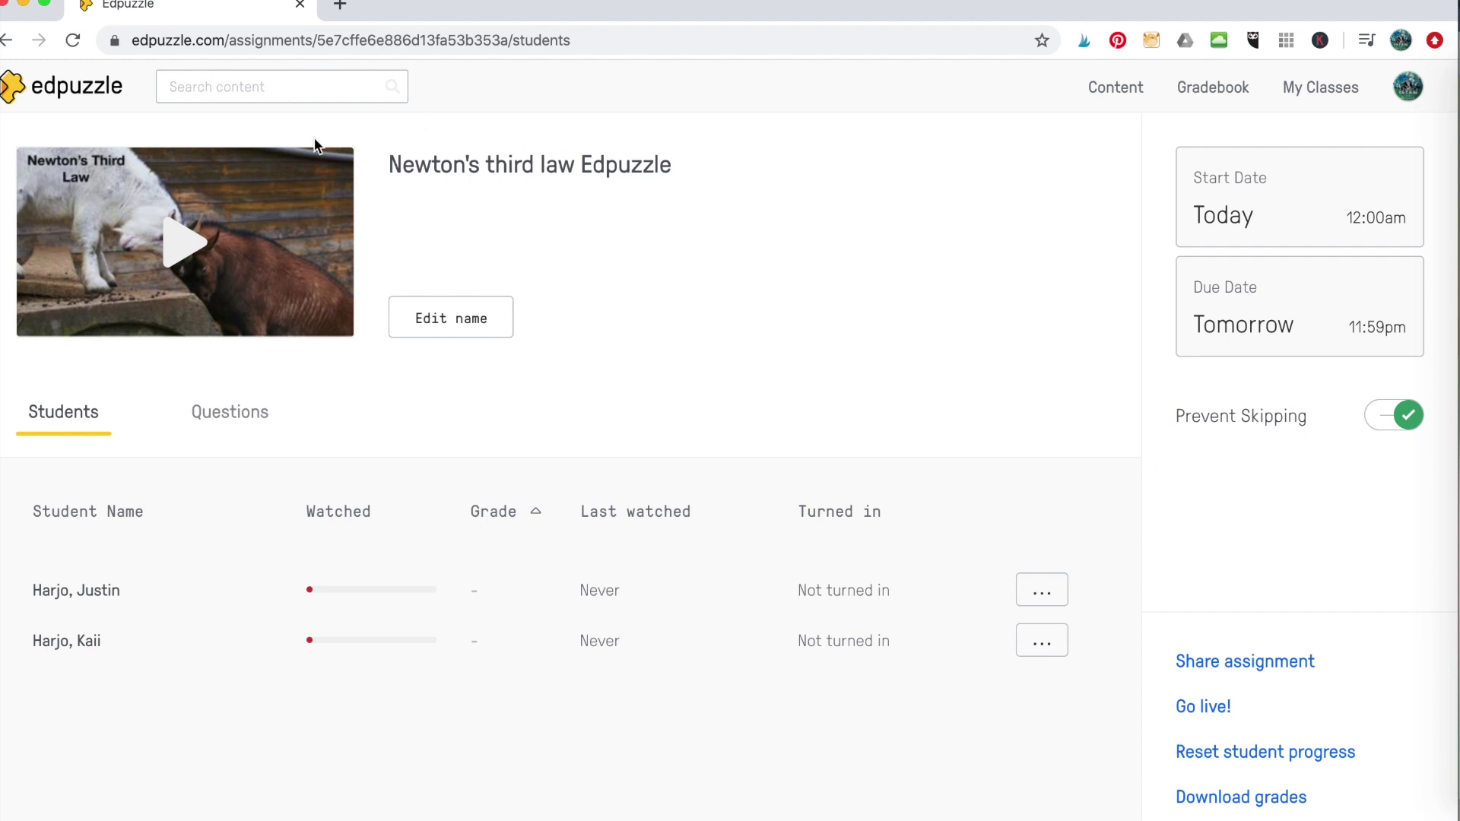
click(6, 42)
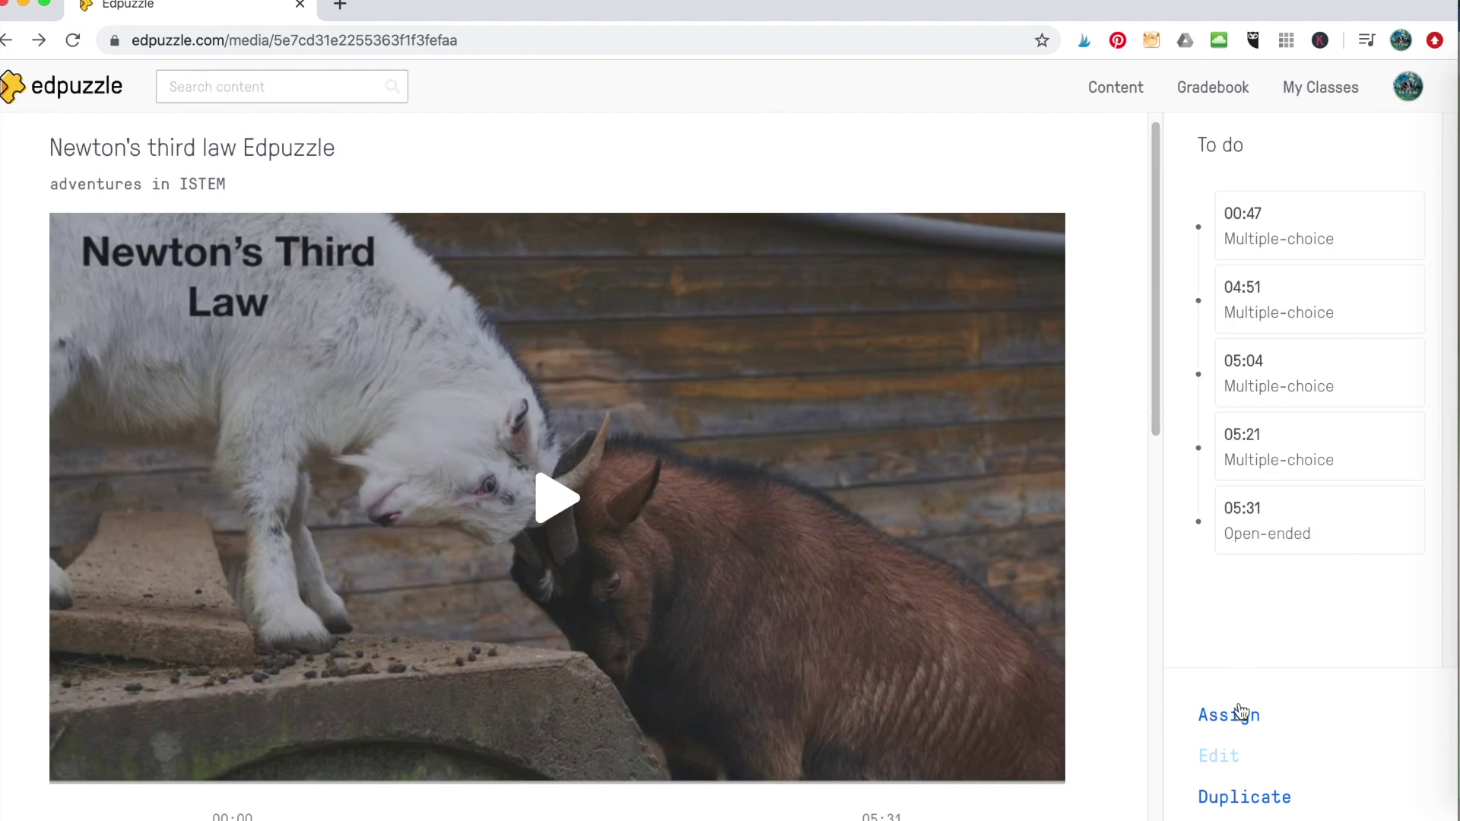
Review the video's public link and embed code, then return to assigning to a class
click(1241, 715)
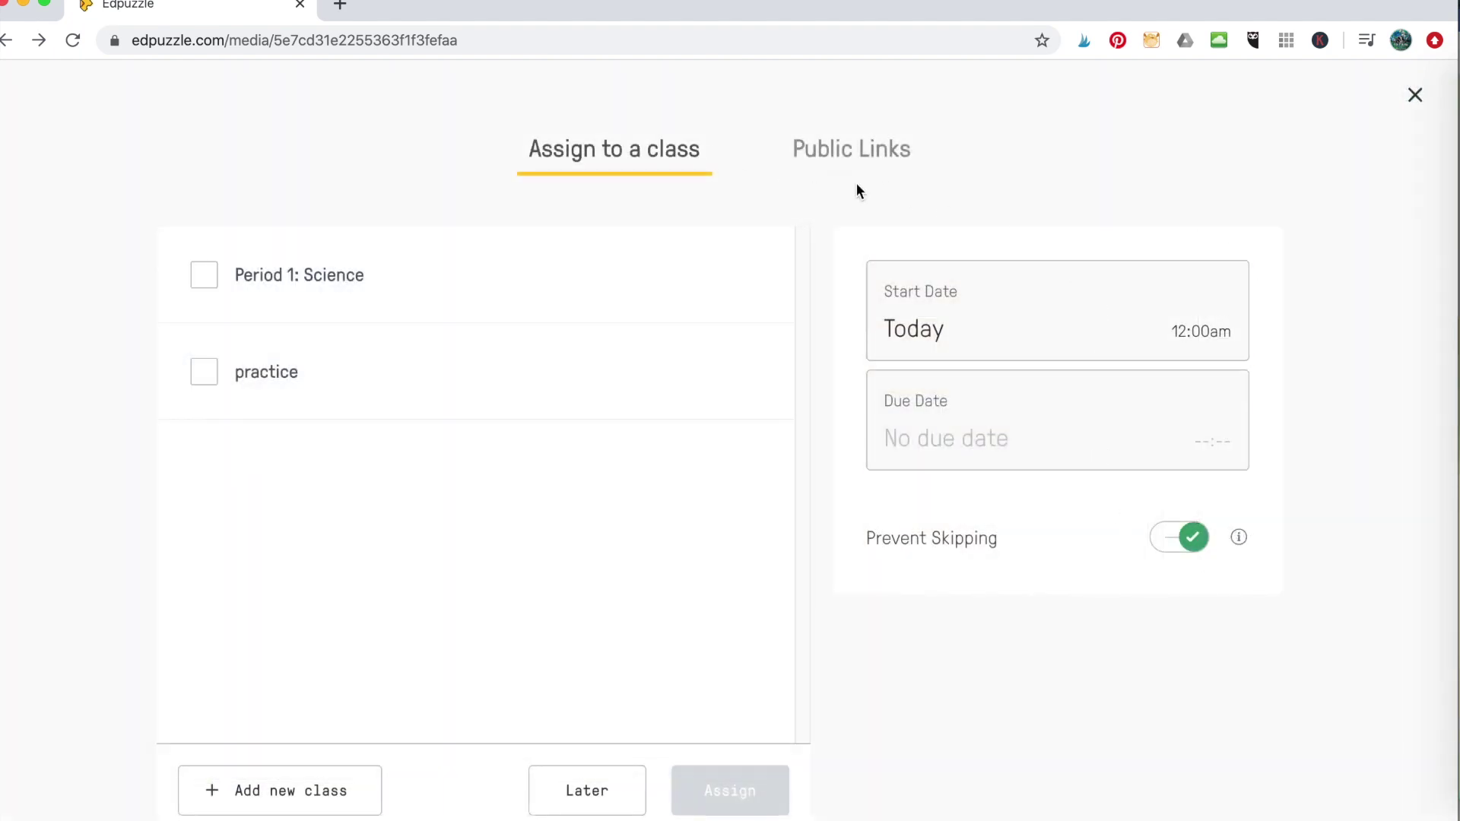
click(867, 152)
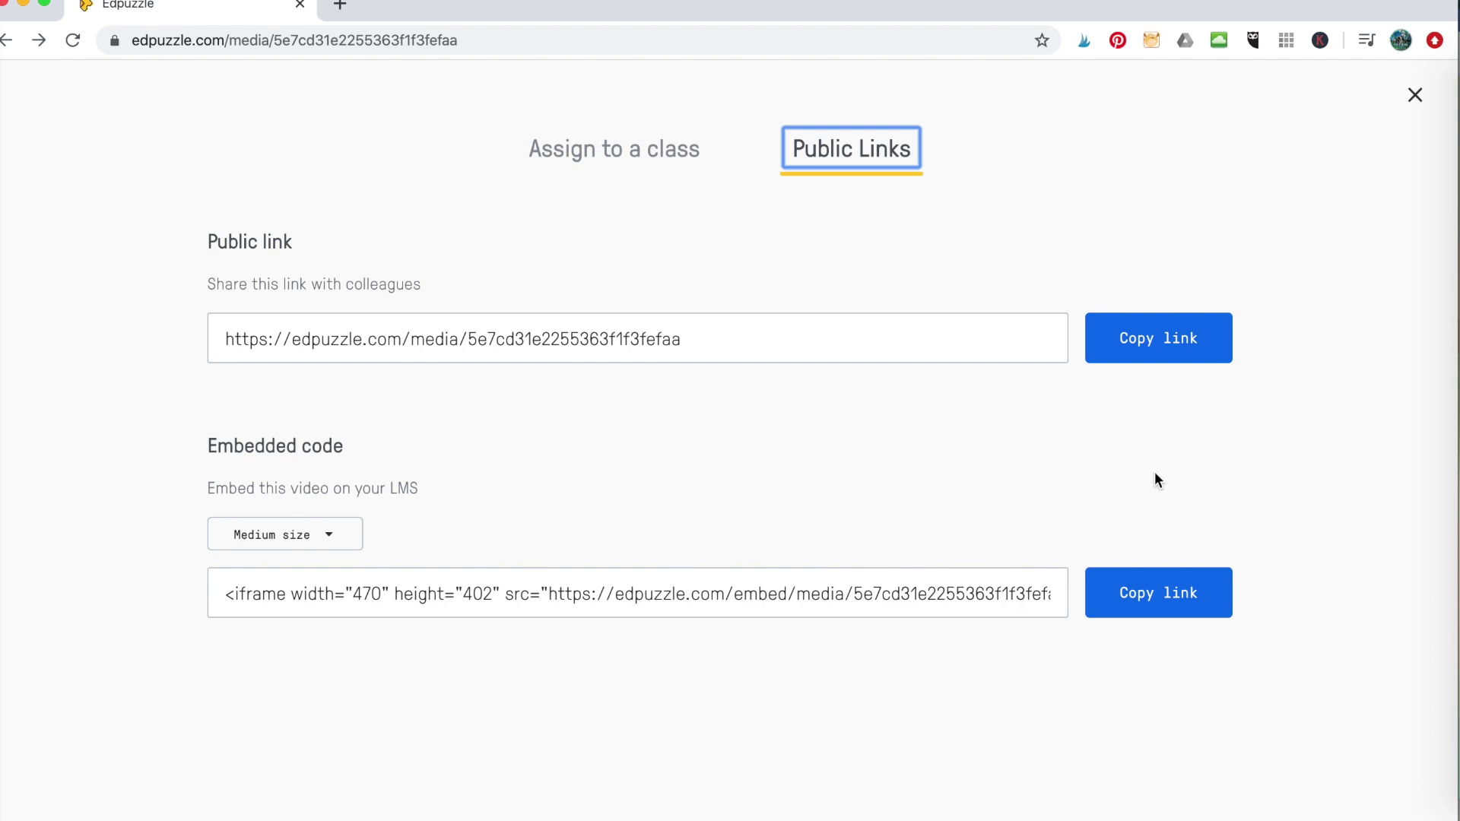
click(634, 150)
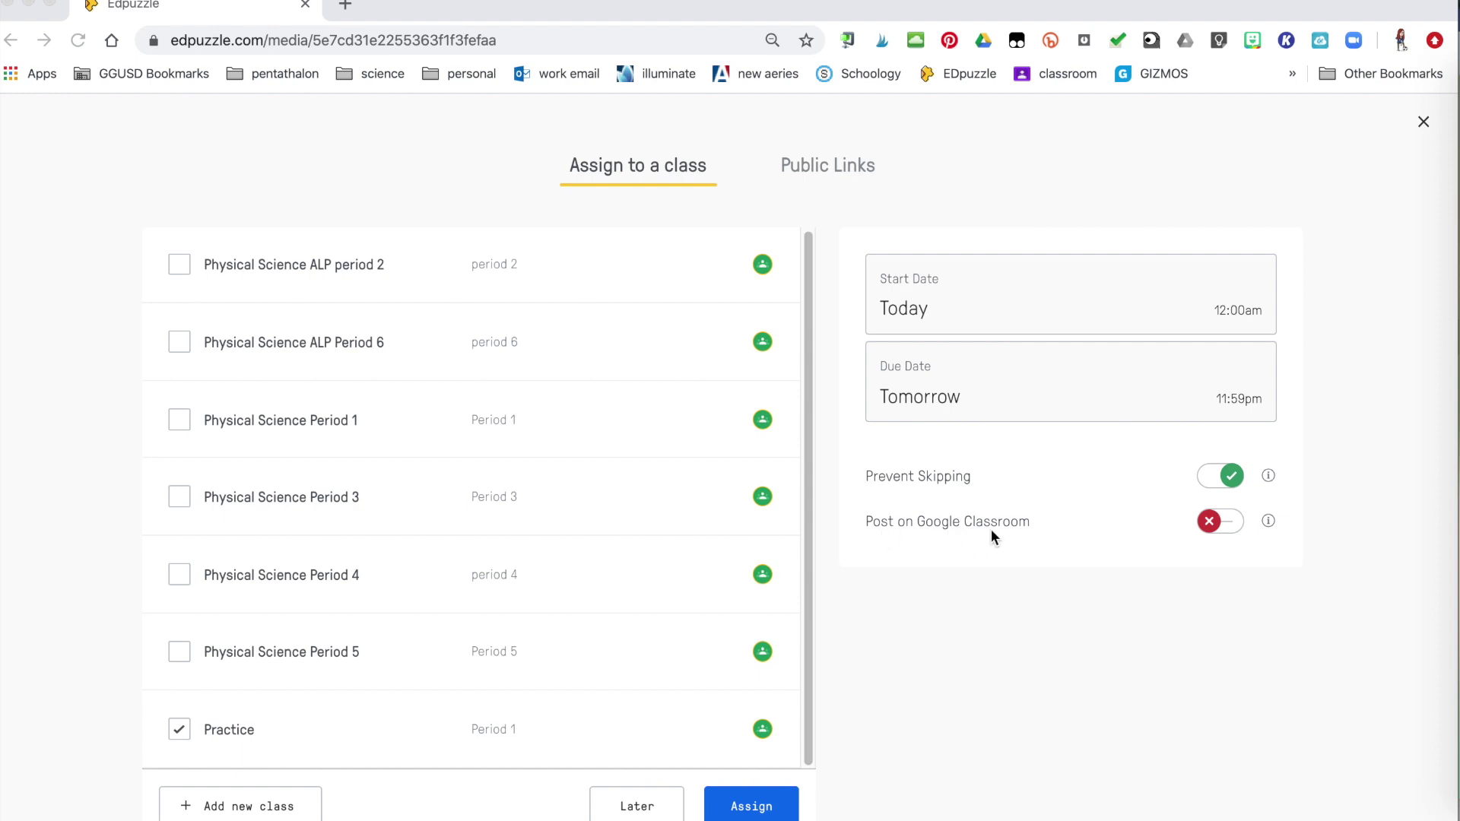
Enable posting to Google Classroom and assign the video to the Practice class
click(1217, 523)
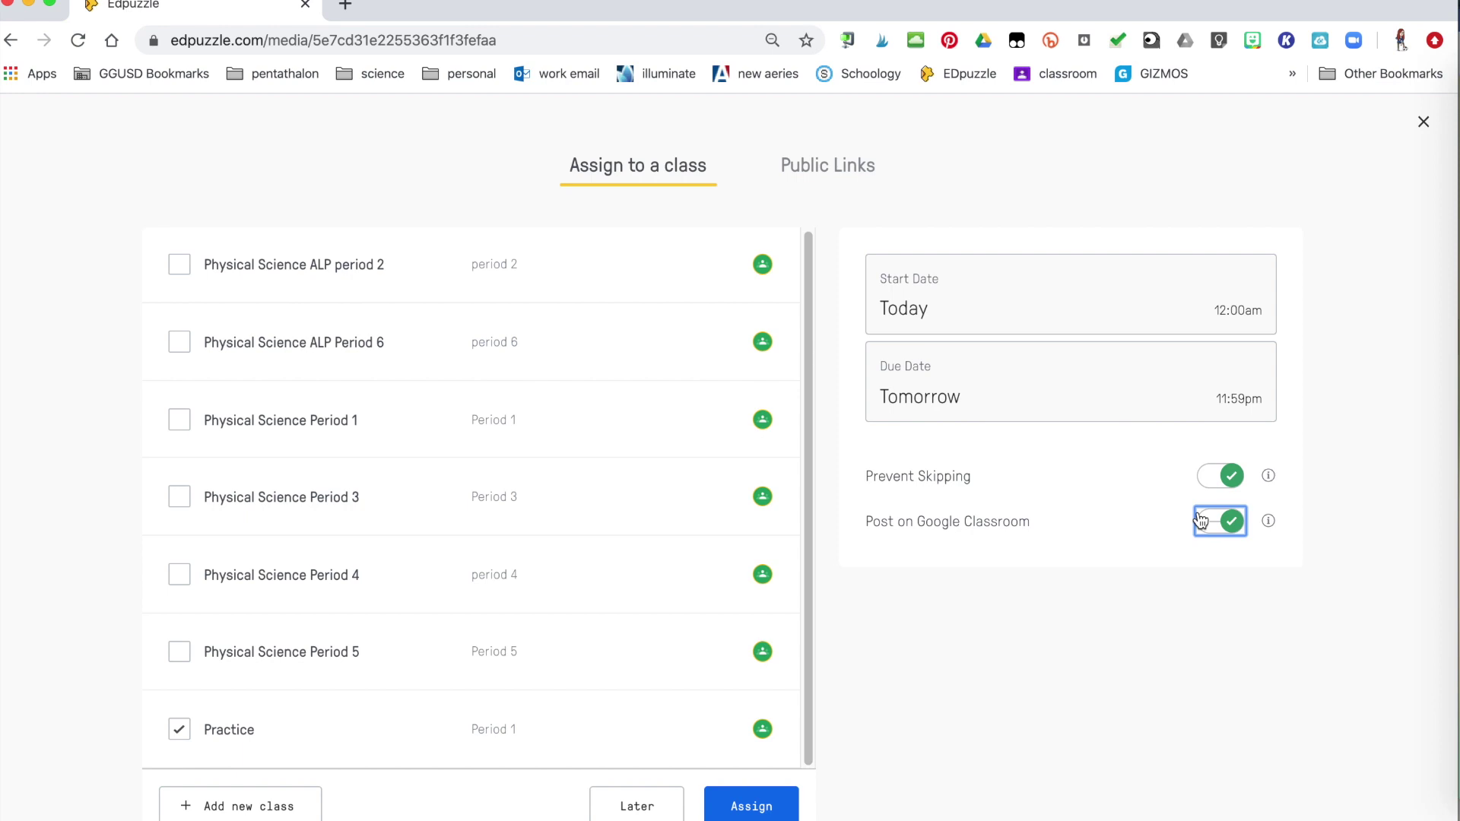
click(747, 811)
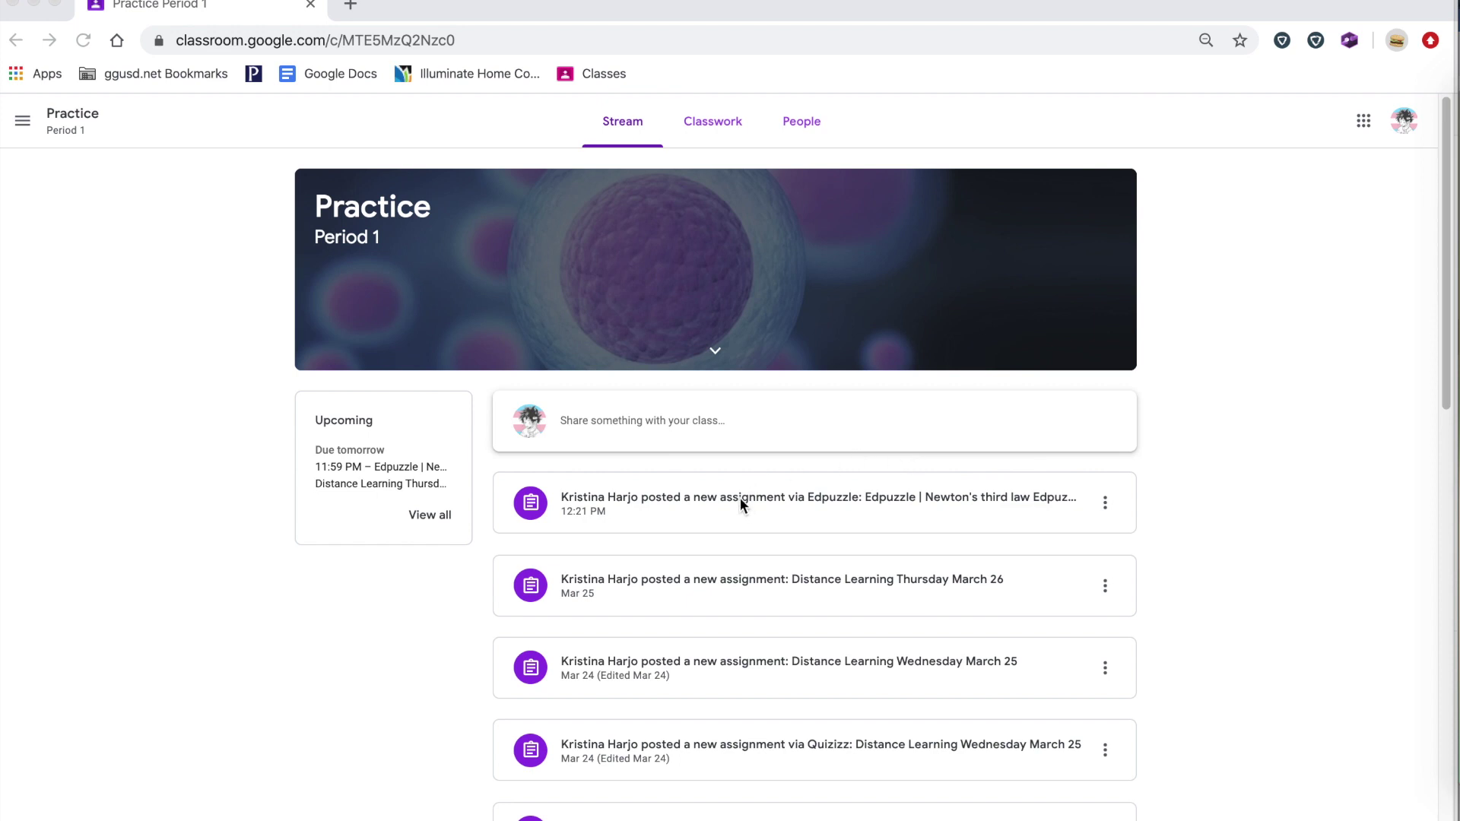
Open the Newton's third law assignment post and its Edpuzzle attachment, then close the Edpuzzle tab
click(699, 508)
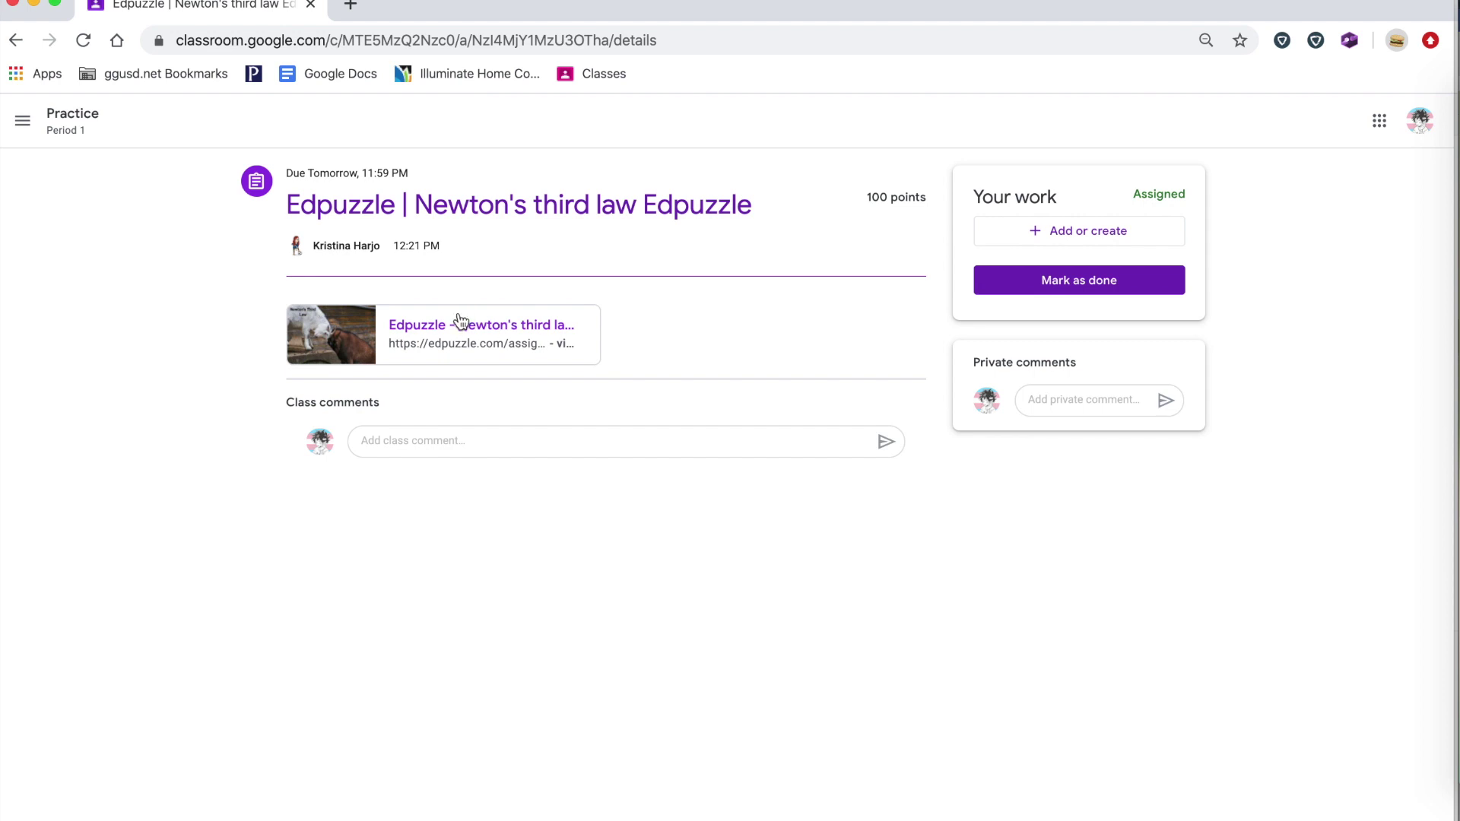
click(463, 335)
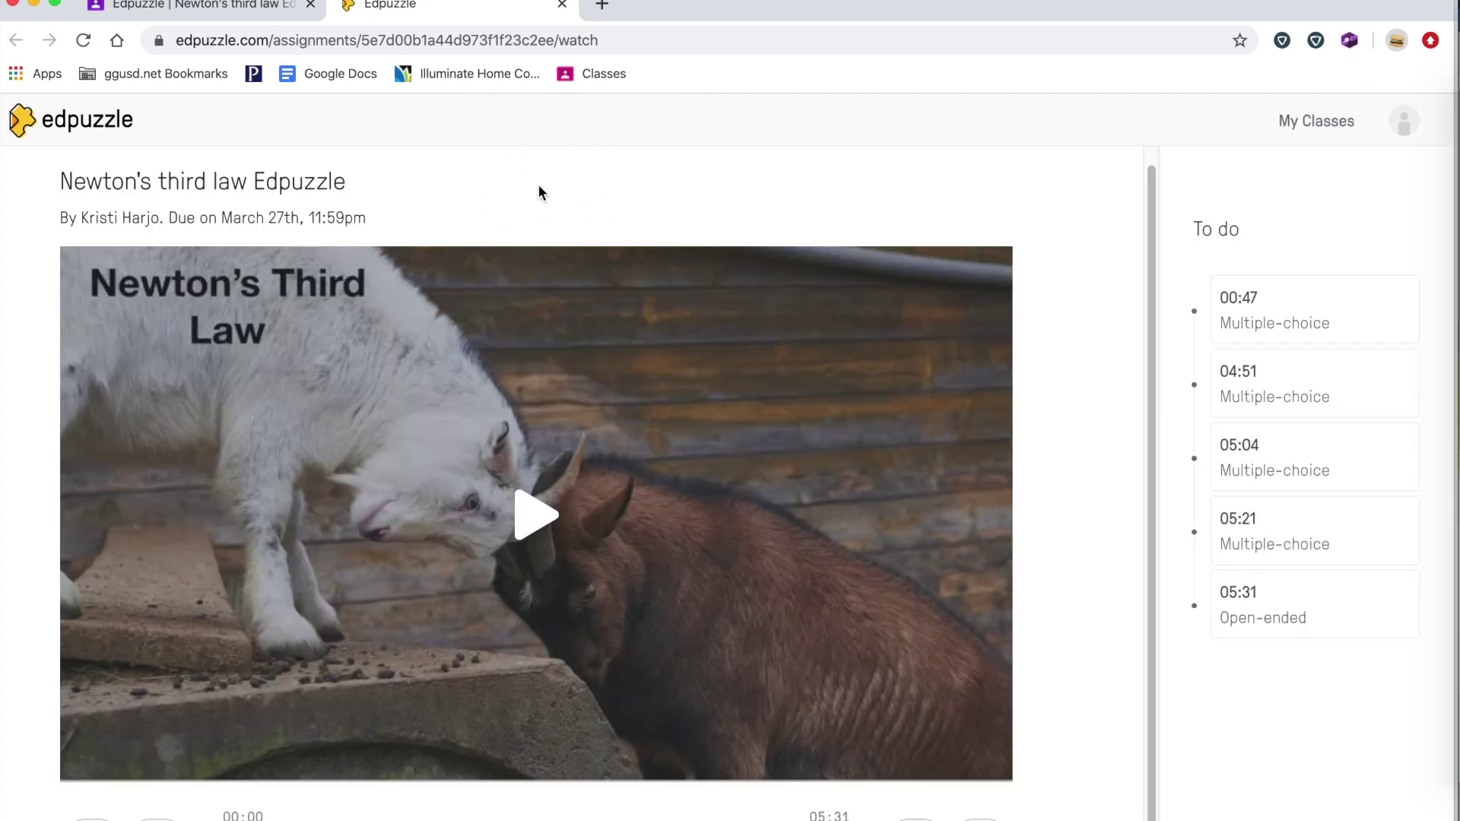
click(563, 6)
In a new tab, go to edpuzzle.com and log in as a student with Google
click(348, 6)
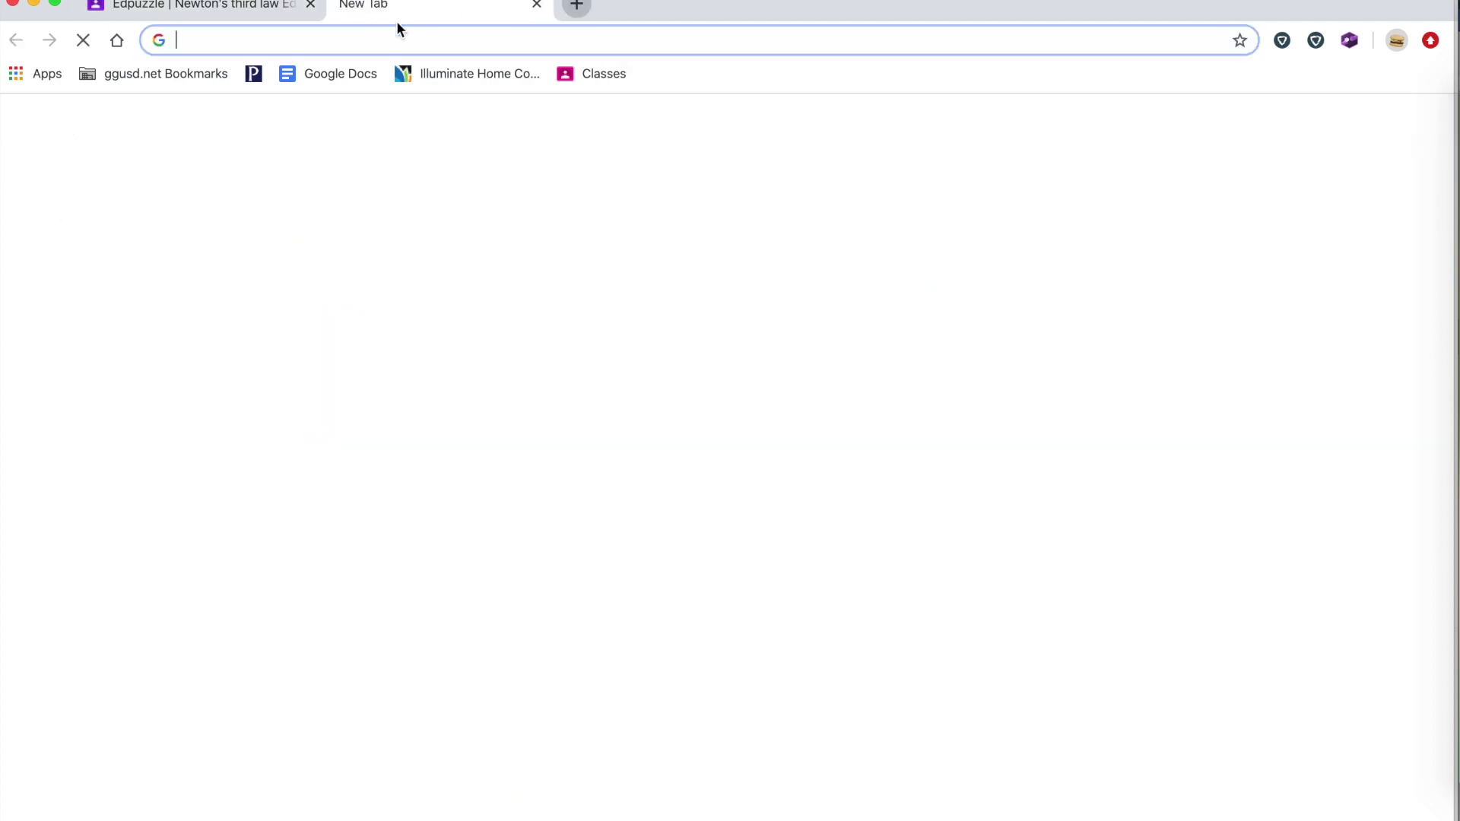
text(ed)
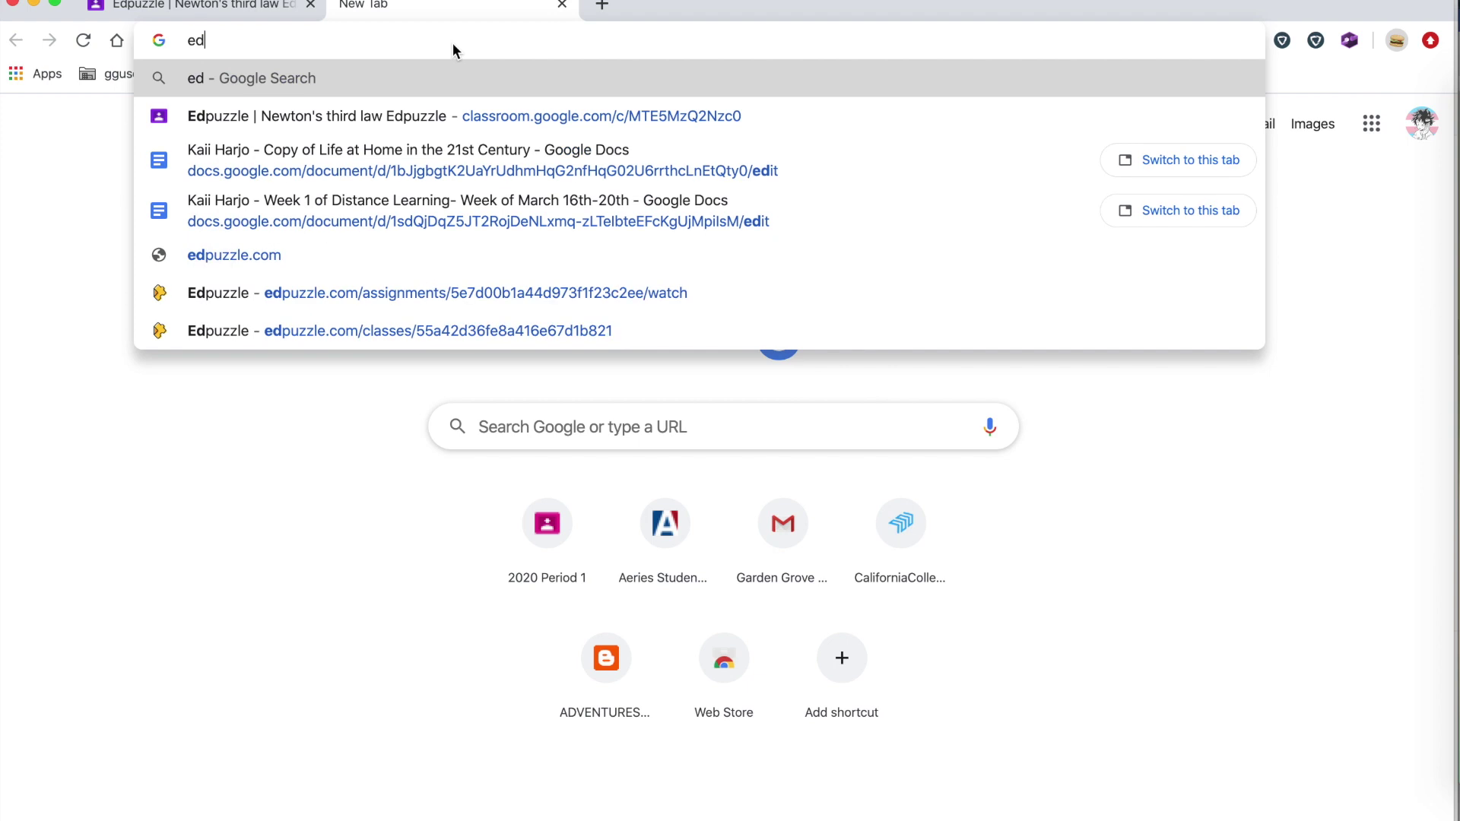
text(puzzle.com)
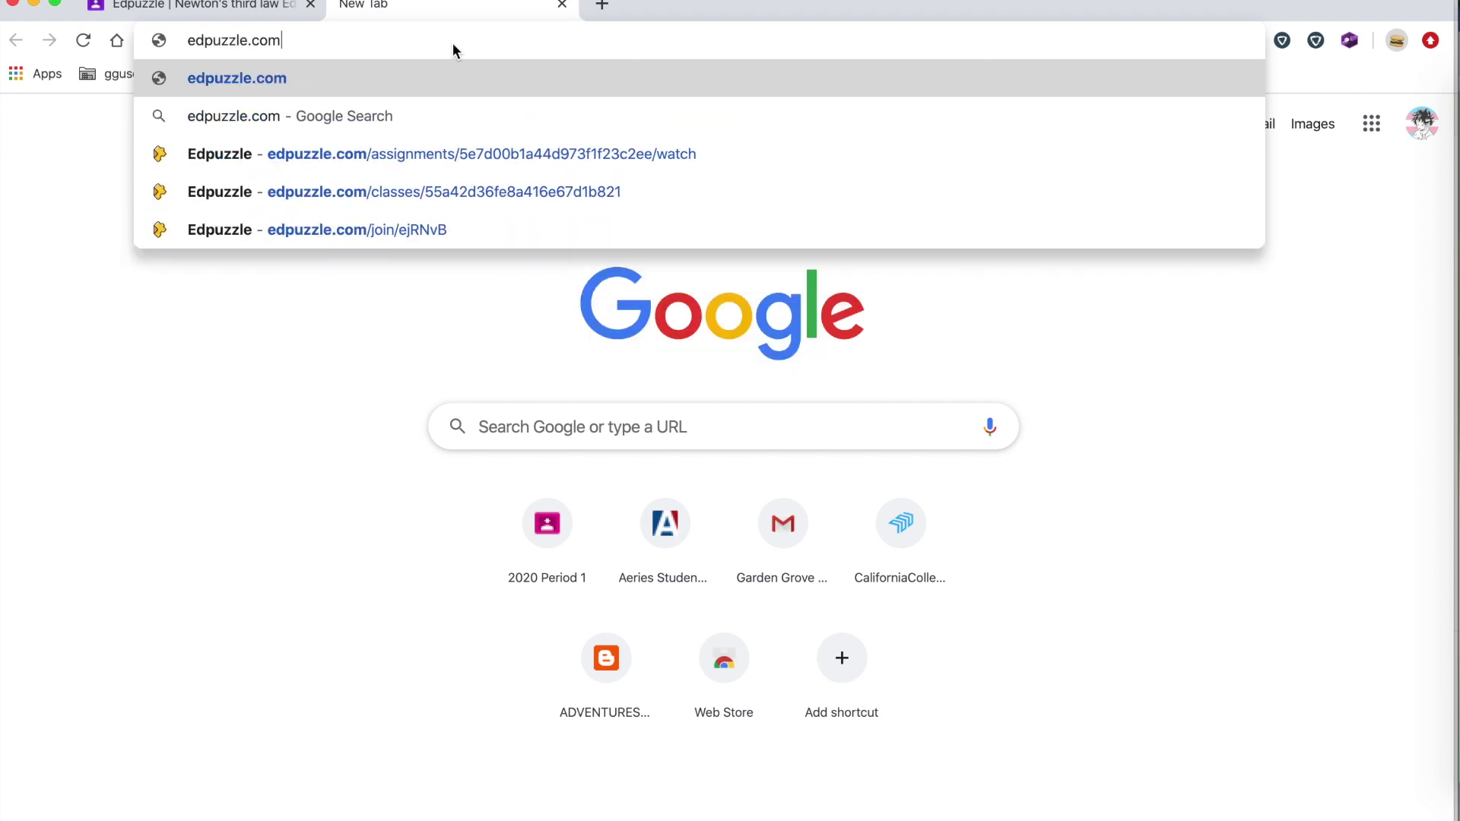
key(Return)
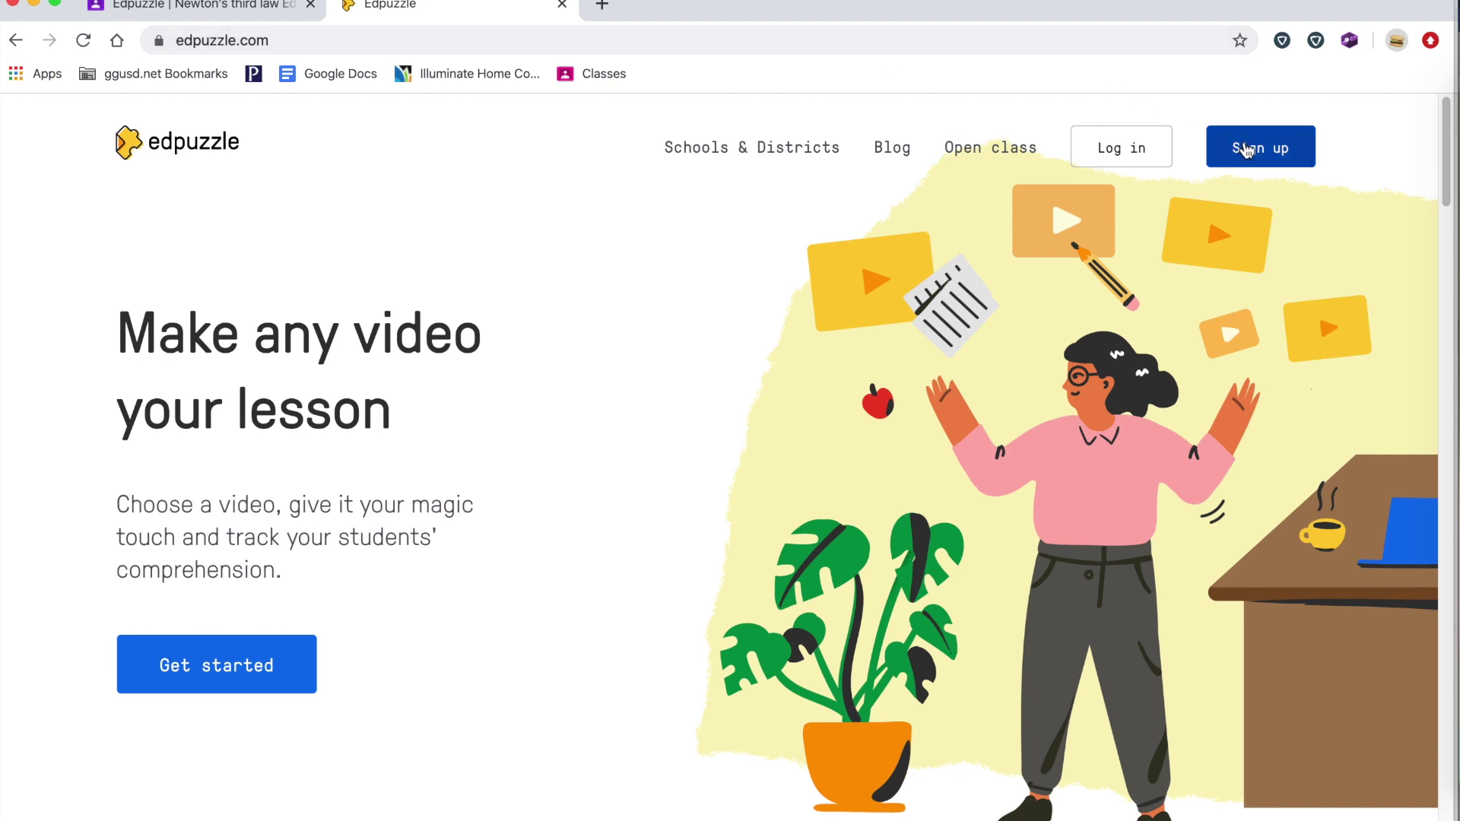
click(1105, 152)
click(905, 502)
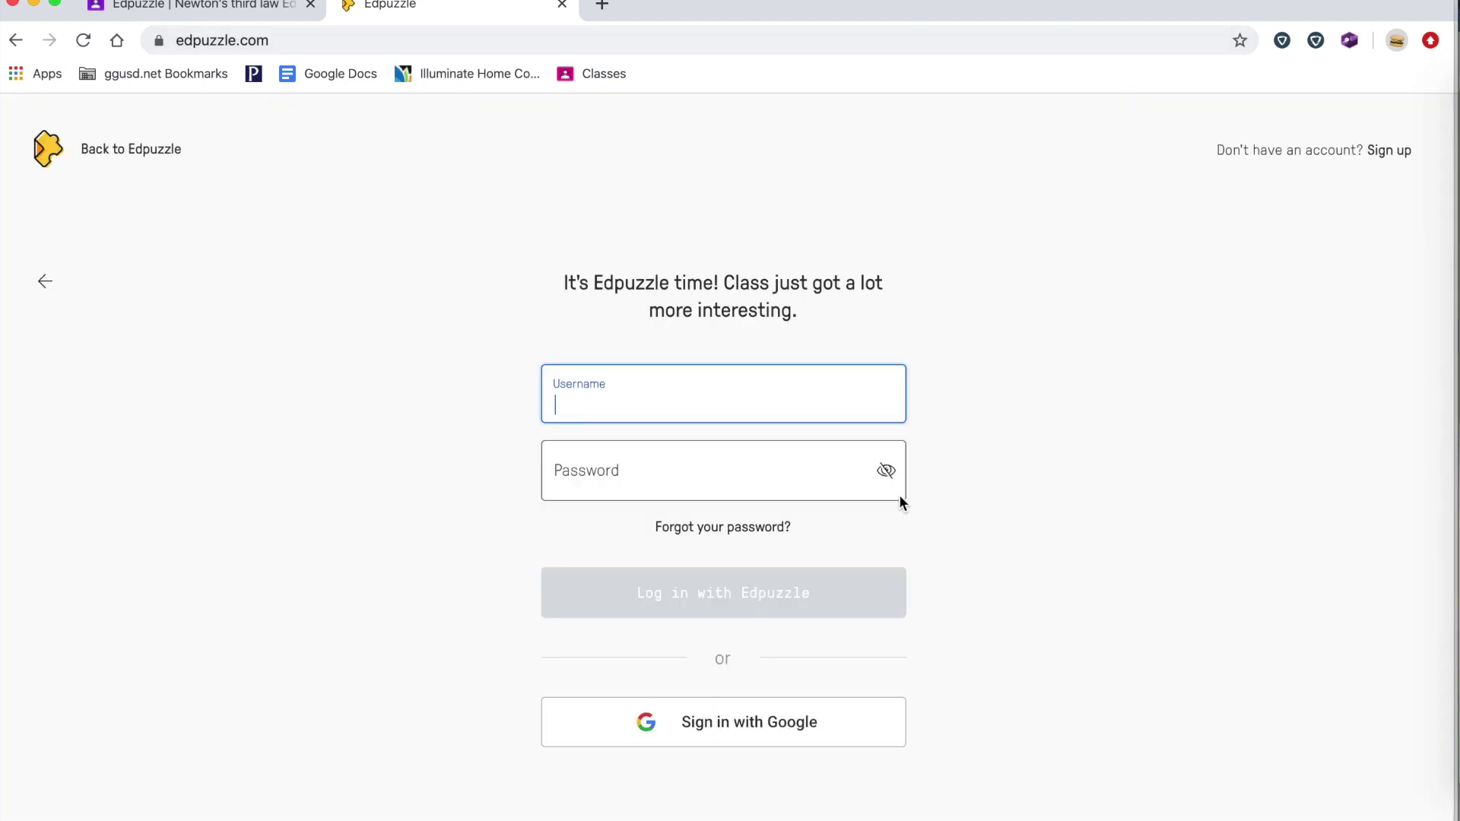
click(732, 724)
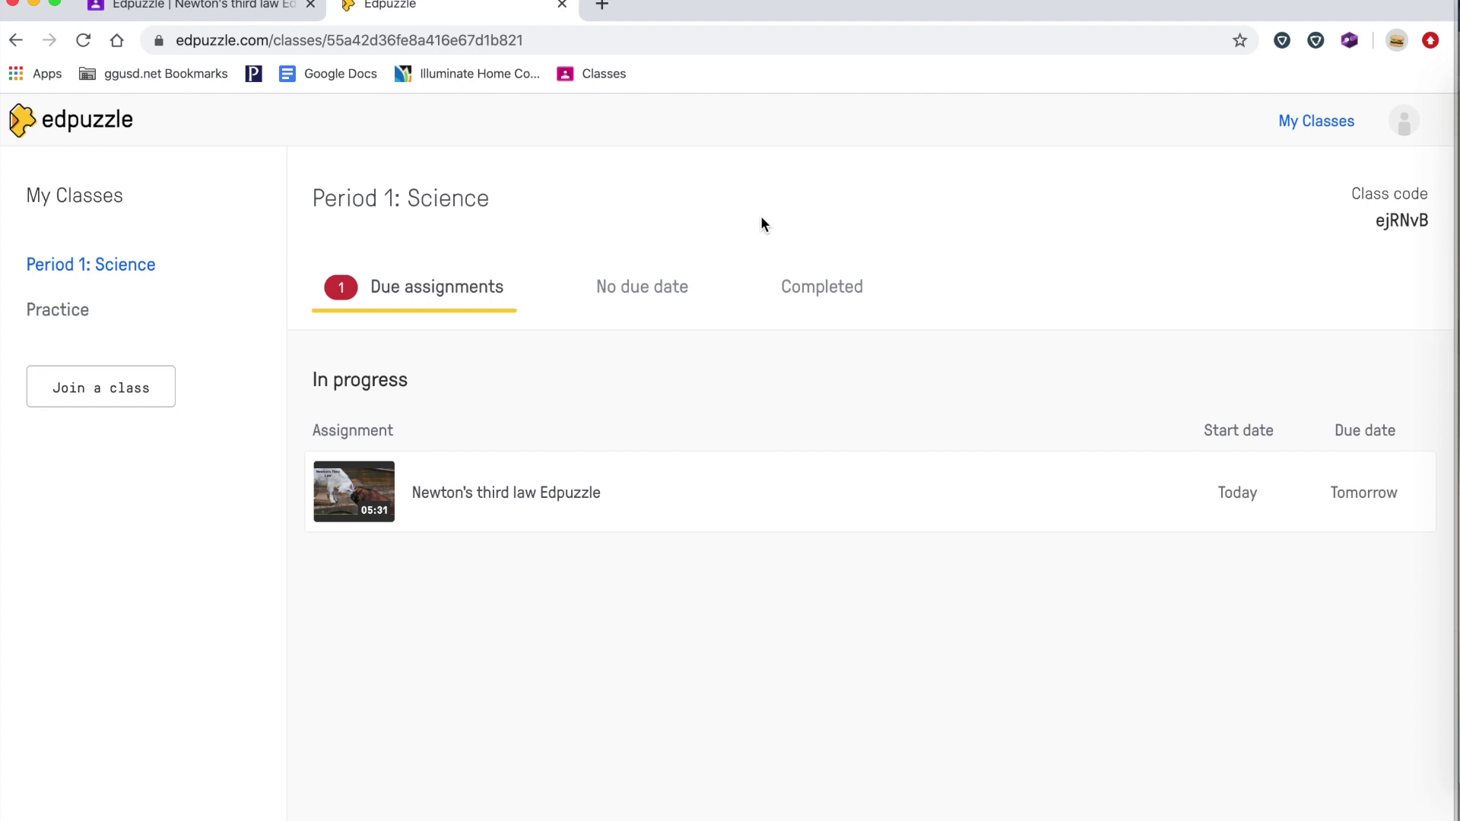
Open the Newton's third law Edpuzzle assignment and start playing its video
click(592, 501)
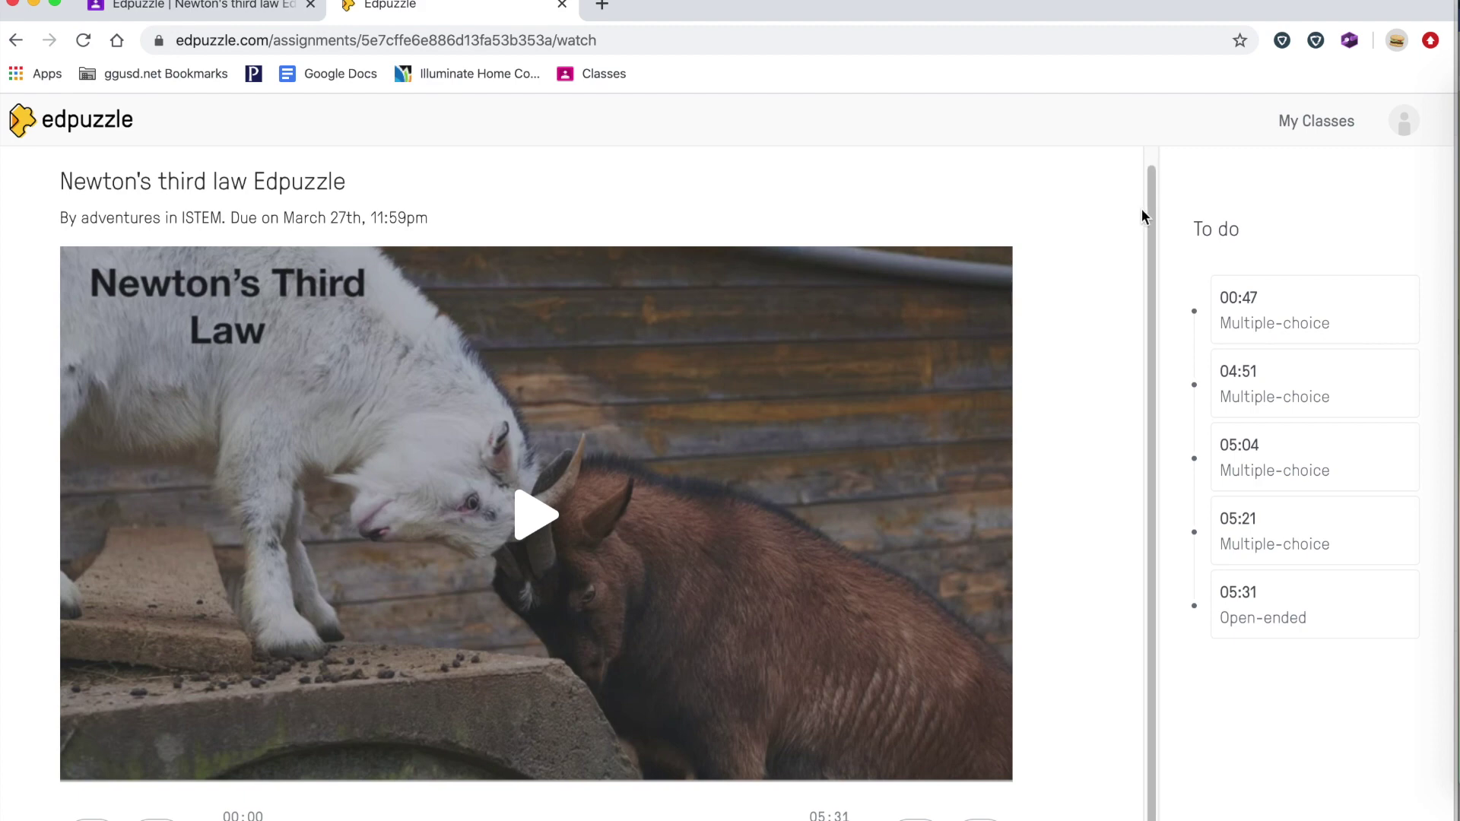
scroll(1134, 423, down, 1)
click(536, 480)
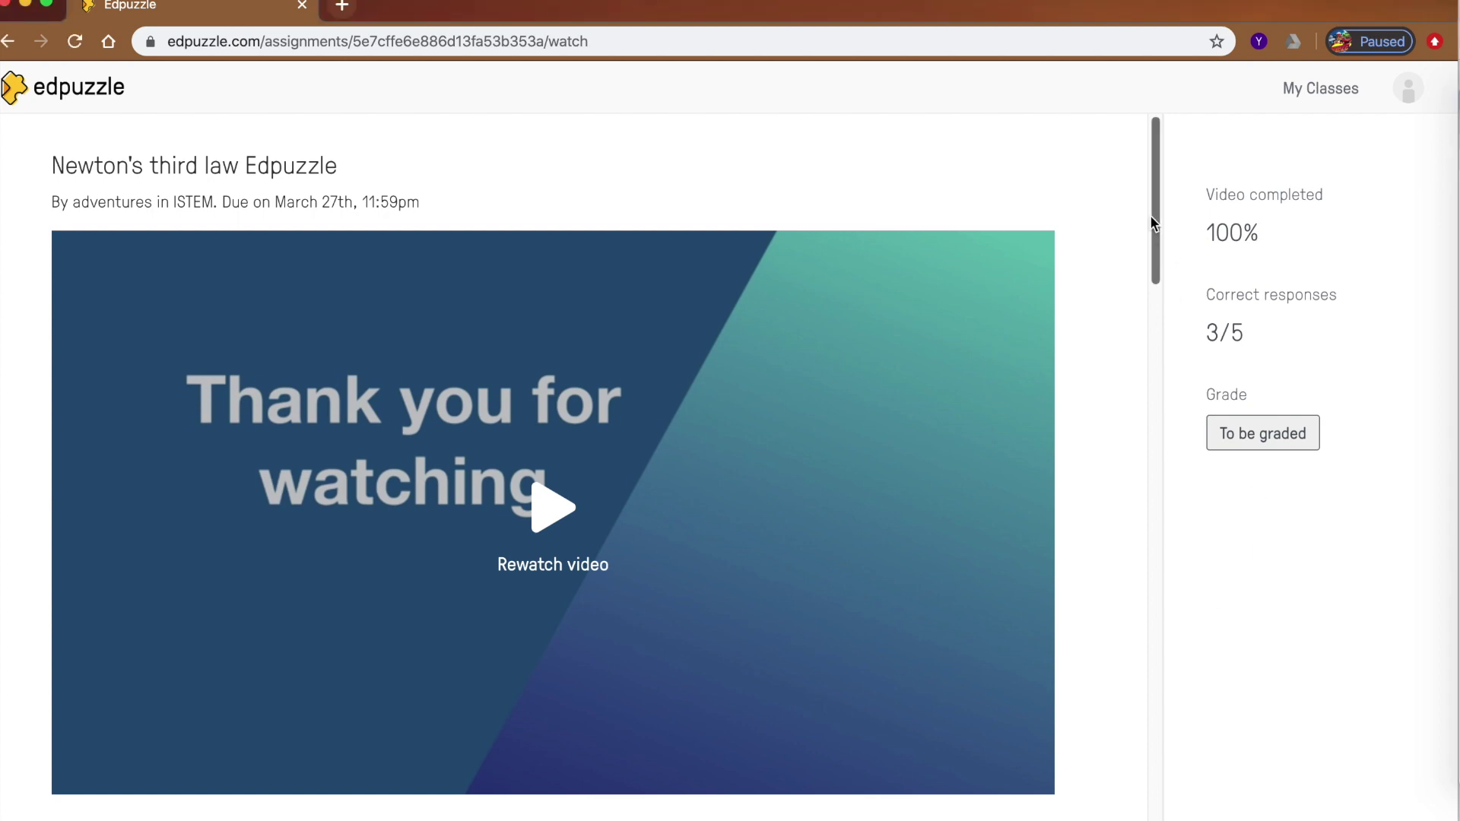
Scroll through the page to reach the teacher's Students list showing one on-time submission
scroll(1150, 244, down, 3)
drag(1152, 265, 1147, 657)
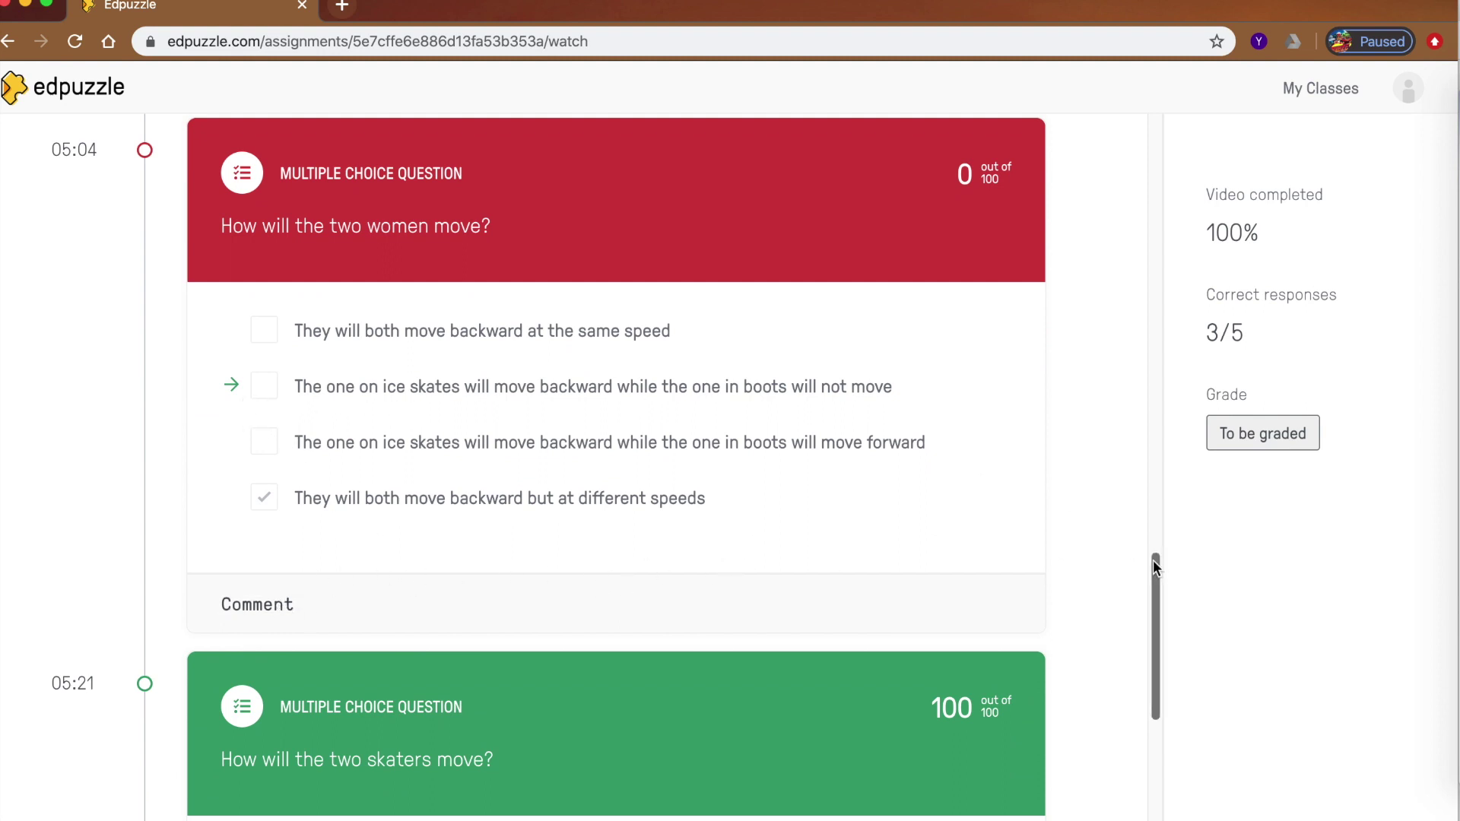
drag(1153, 568, 1164, 765)
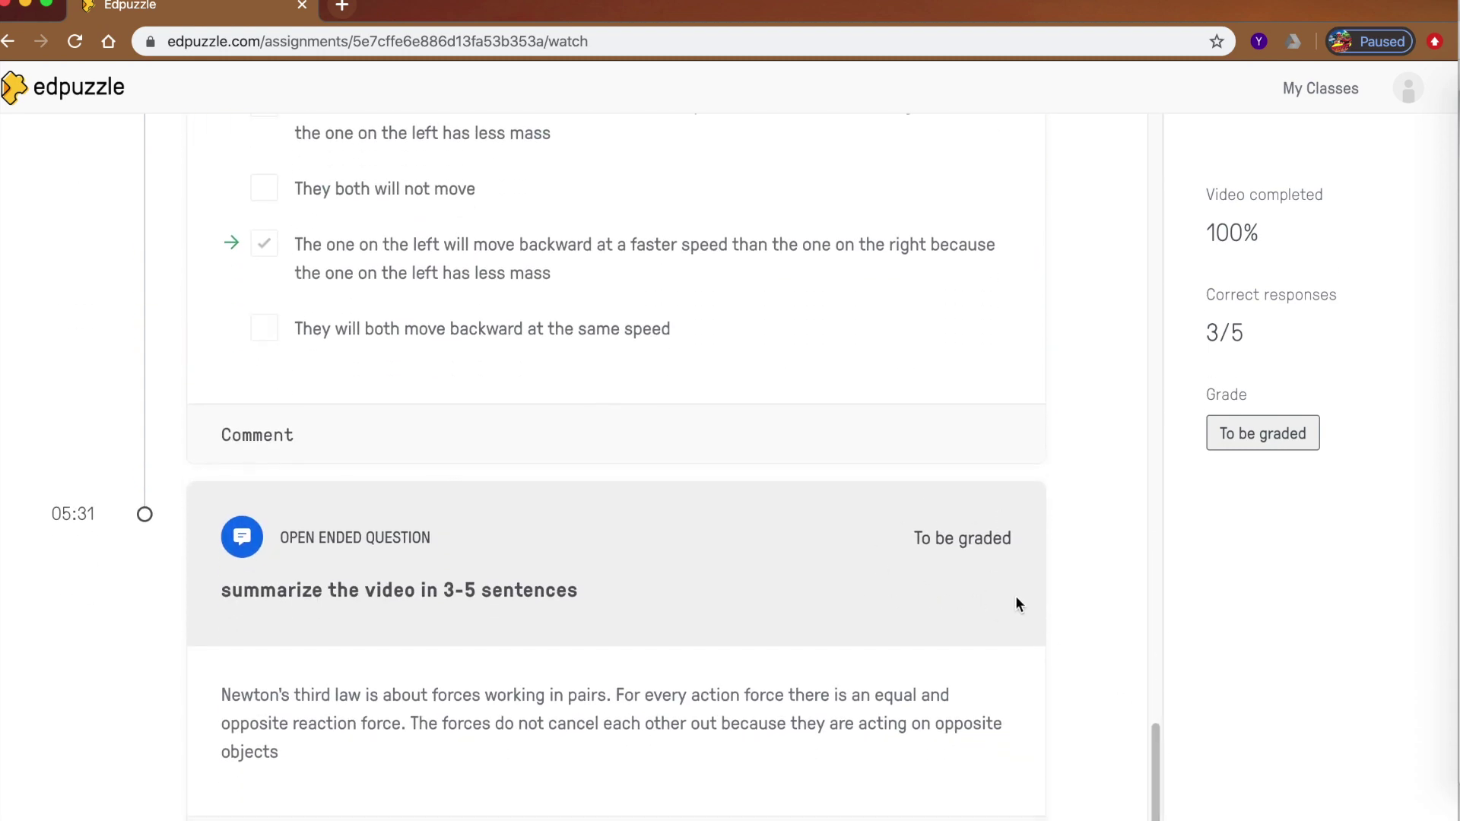
drag(1156, 745, 1150, 132)
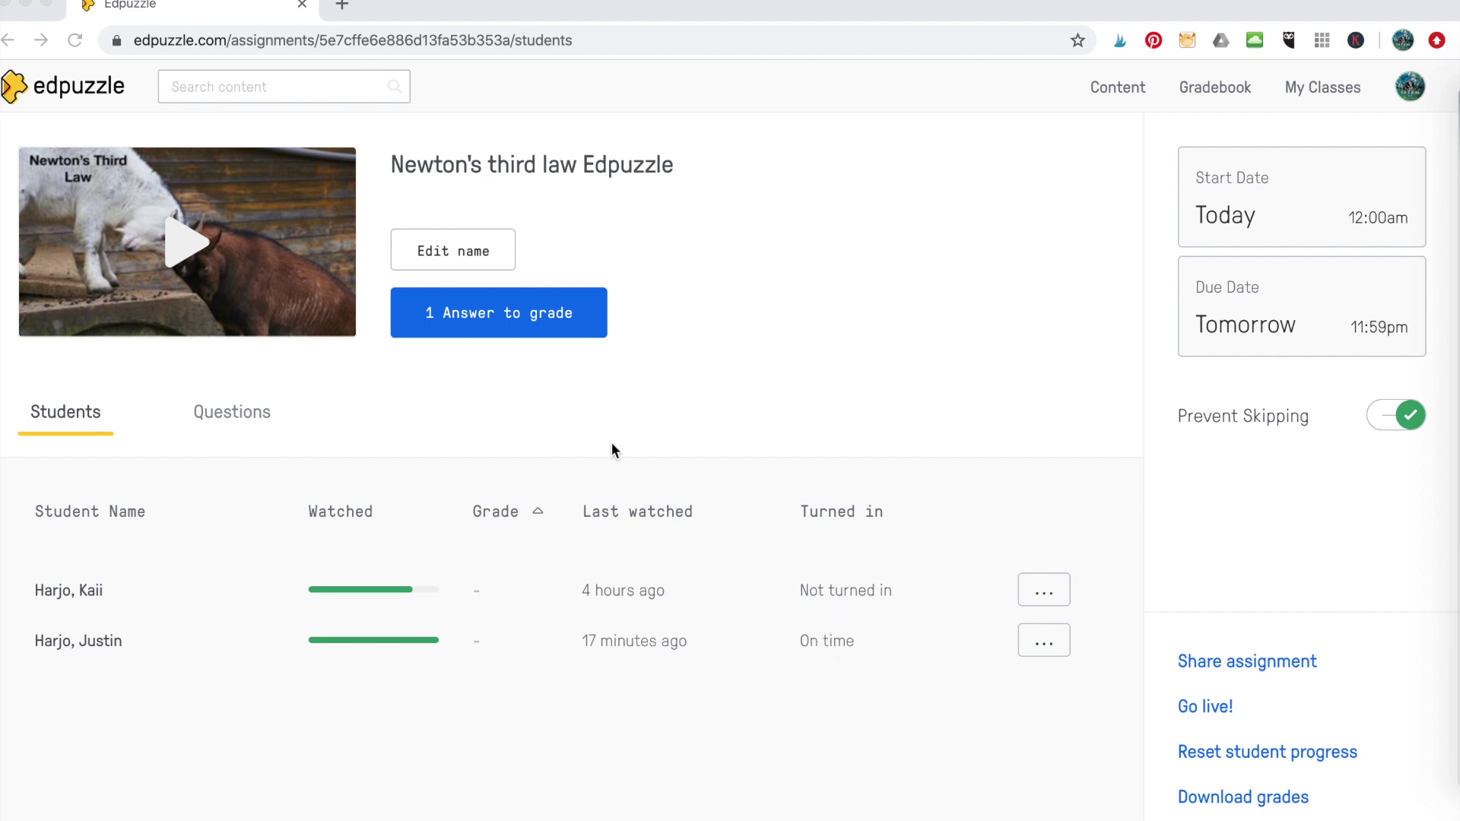
Show results by question and open the open-ended summary question with 1 pending answer
click(234, 415)
click(234, 415)
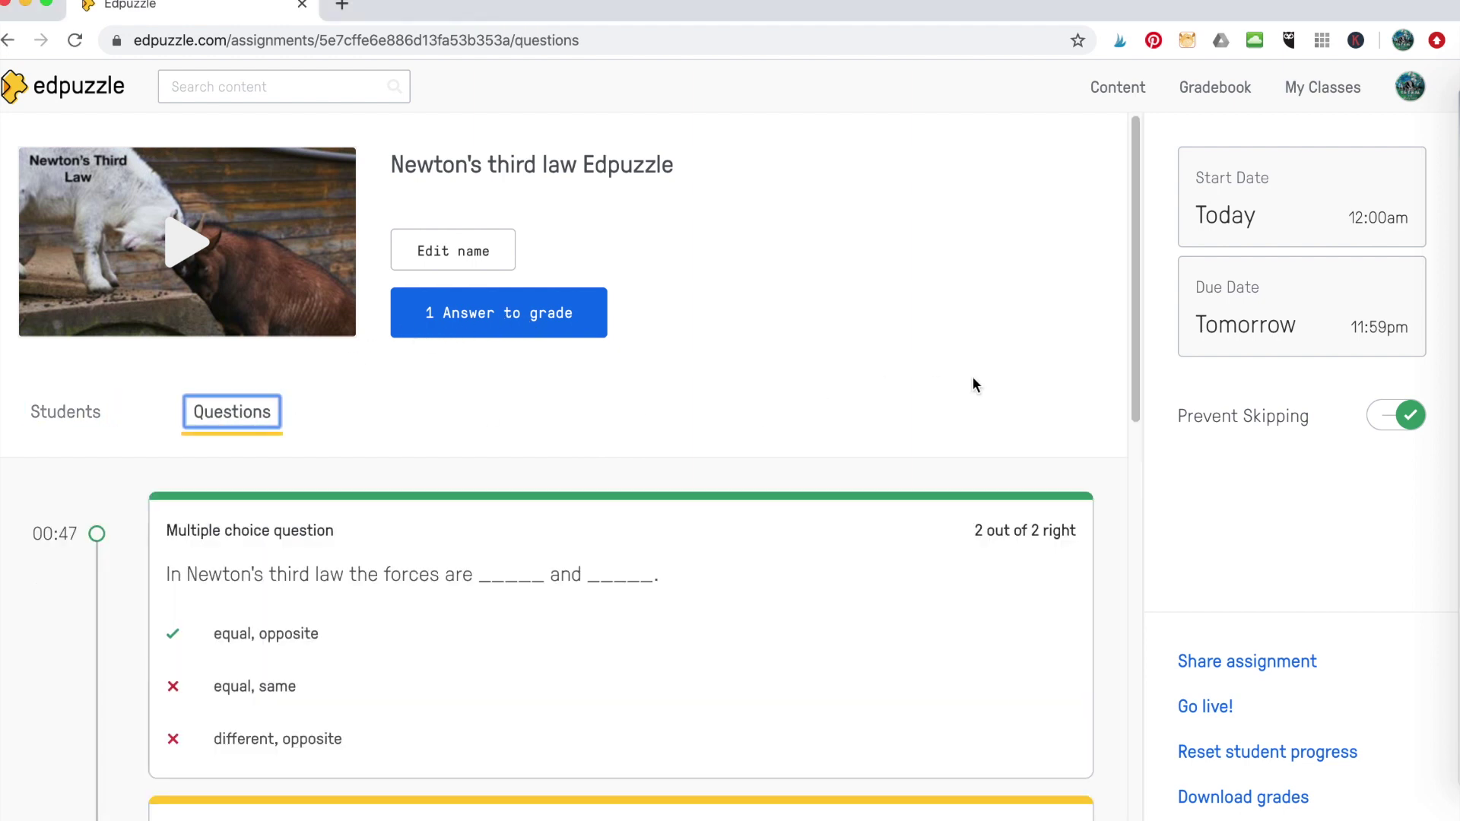
drag(1132, 253, 1130, 760)
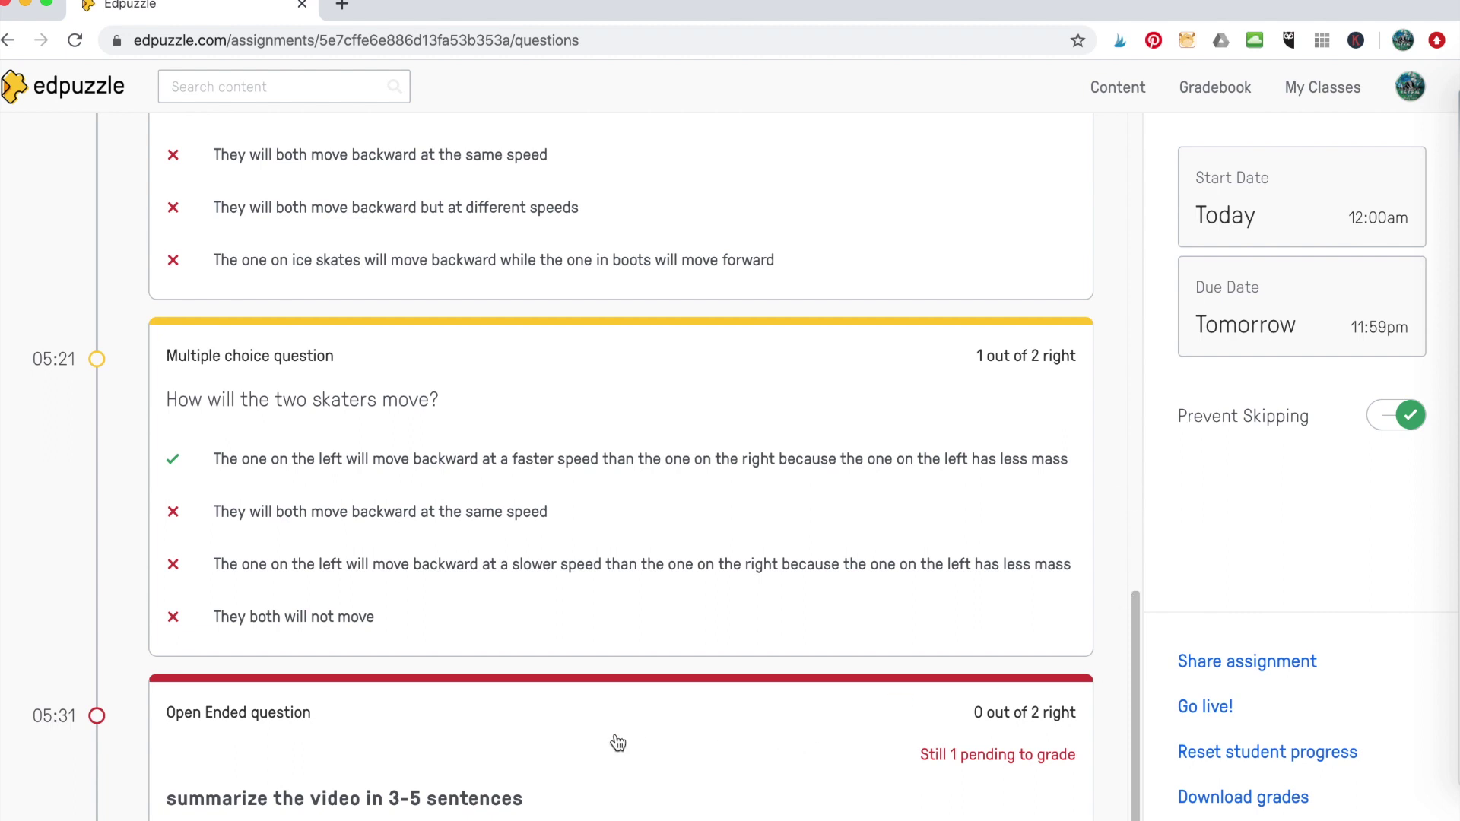
click(974, 764)
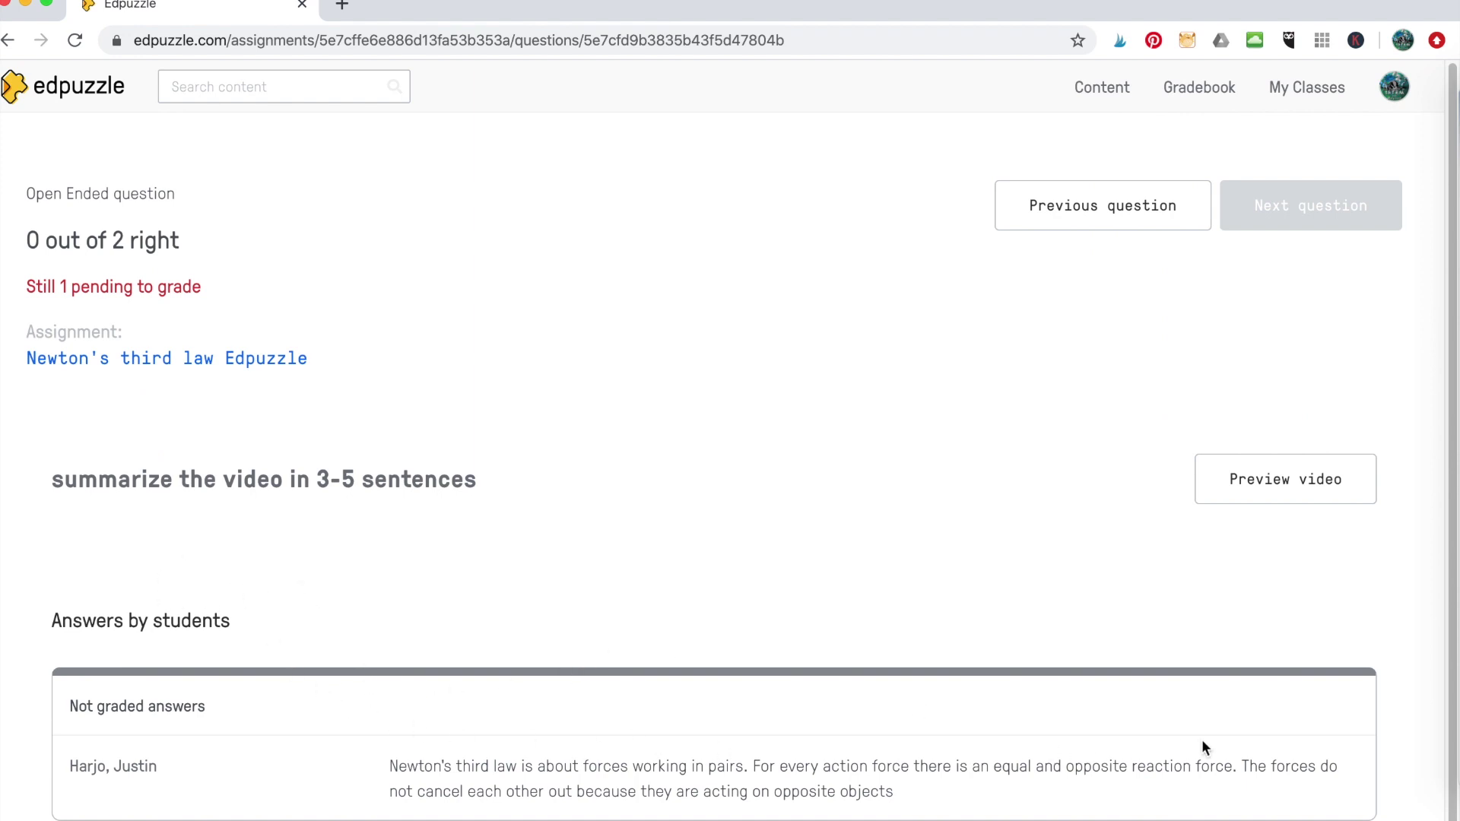
Open the answer waiting to be graded and mark the student's summary fully correct (100)
scroll(1443, 422, down, 2)
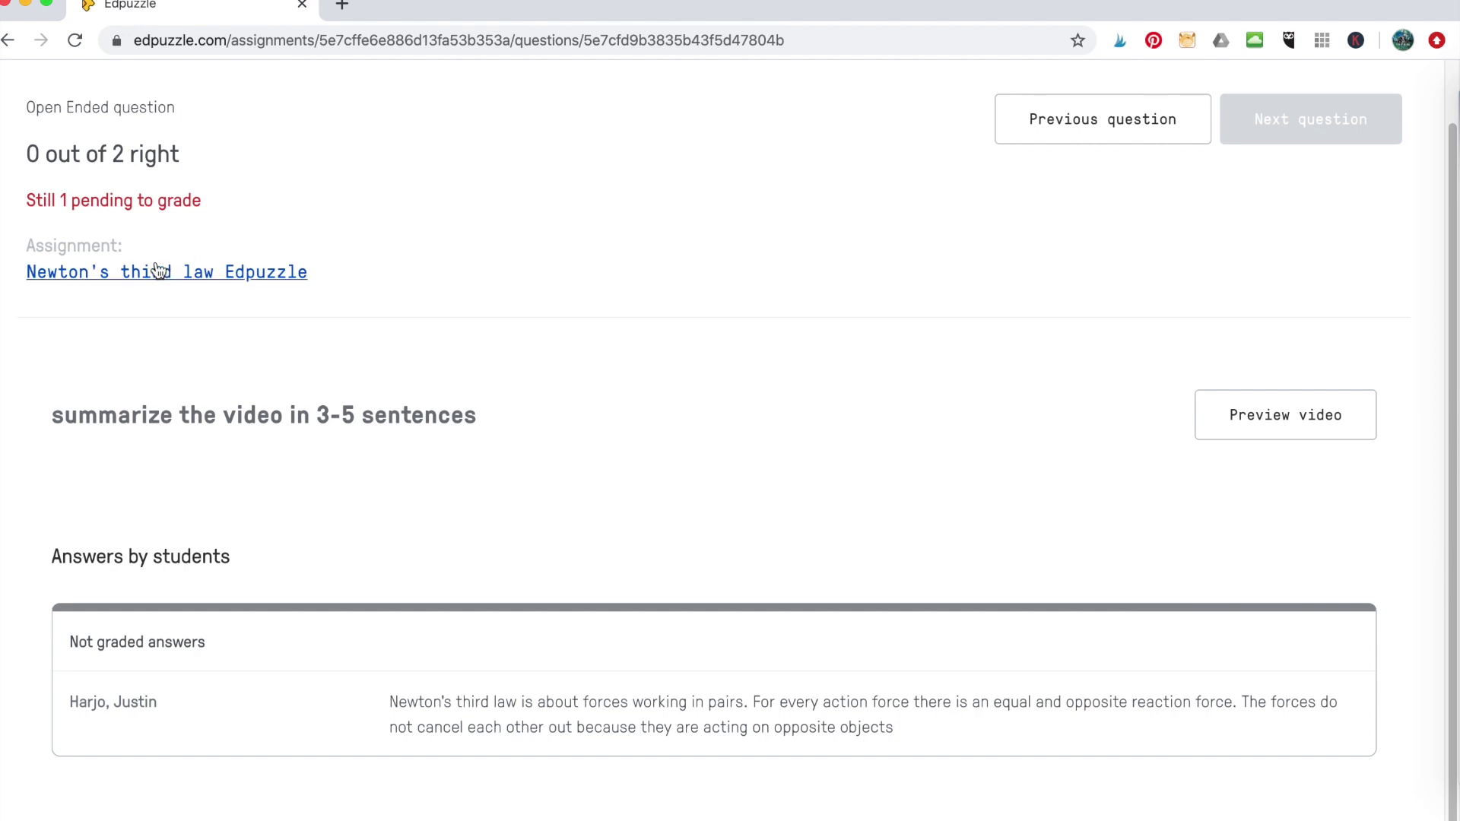
click(7, 39)
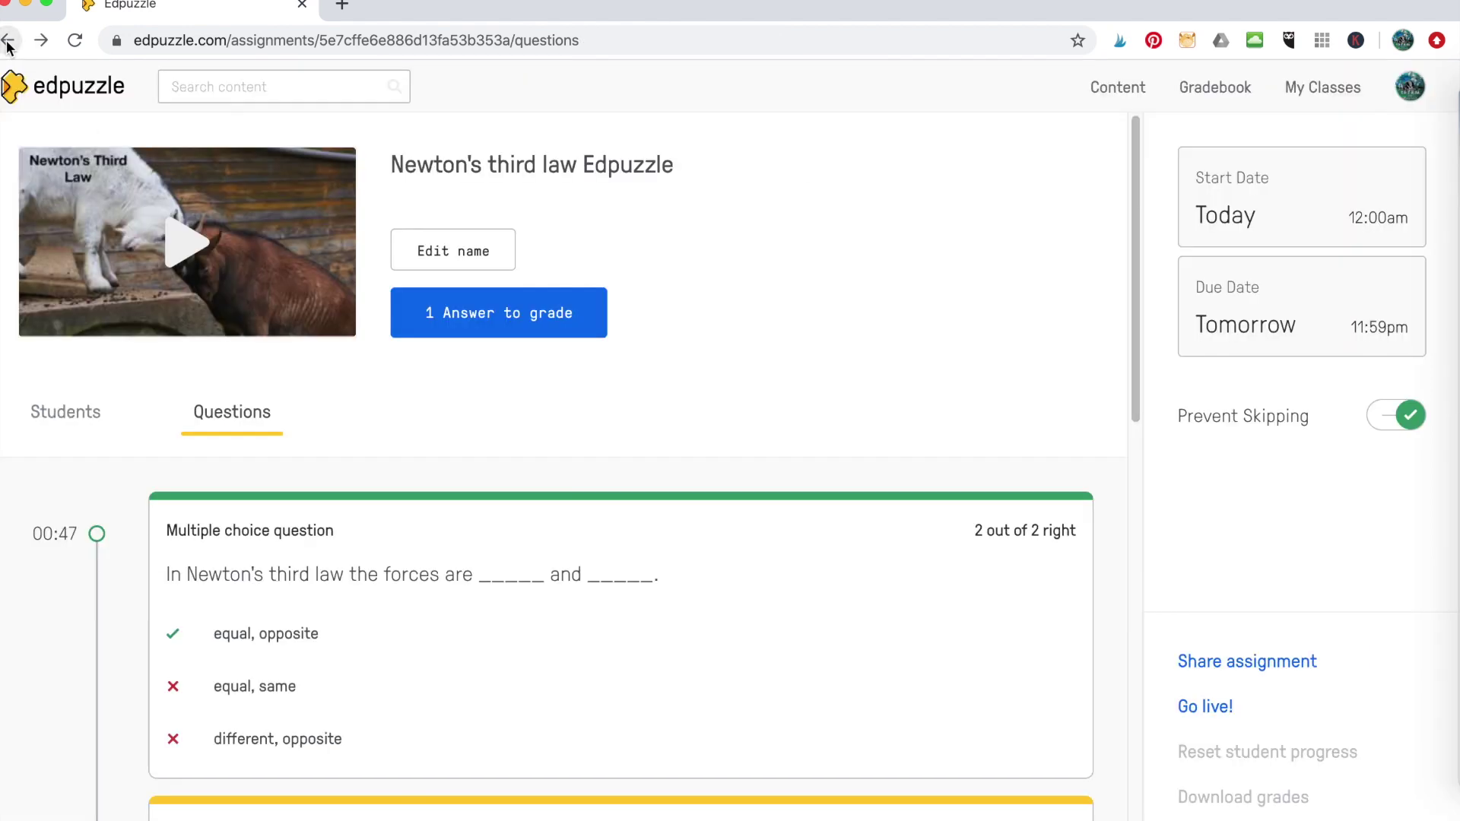
click(492, 331)
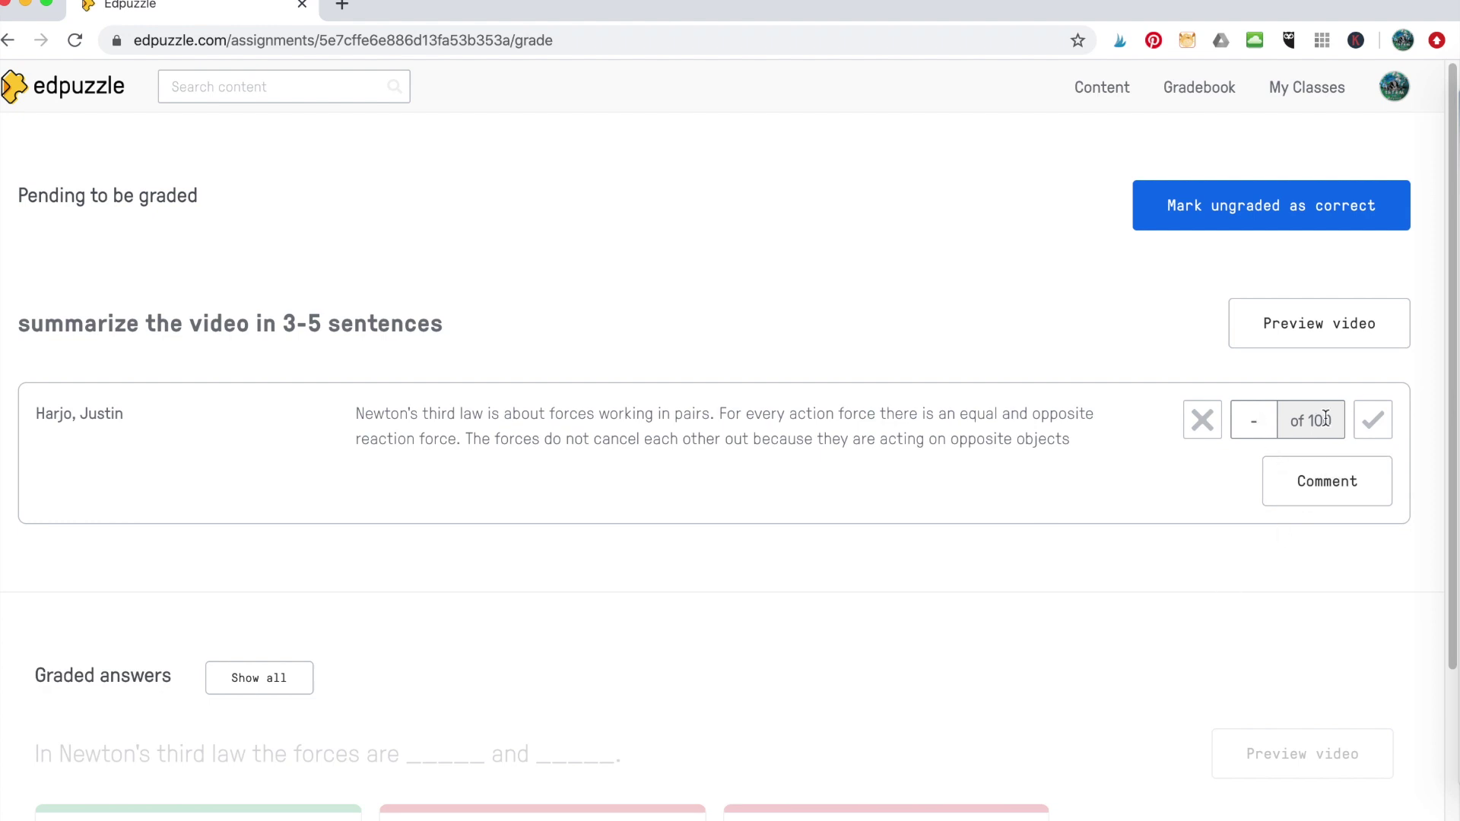
click(1372, 419)
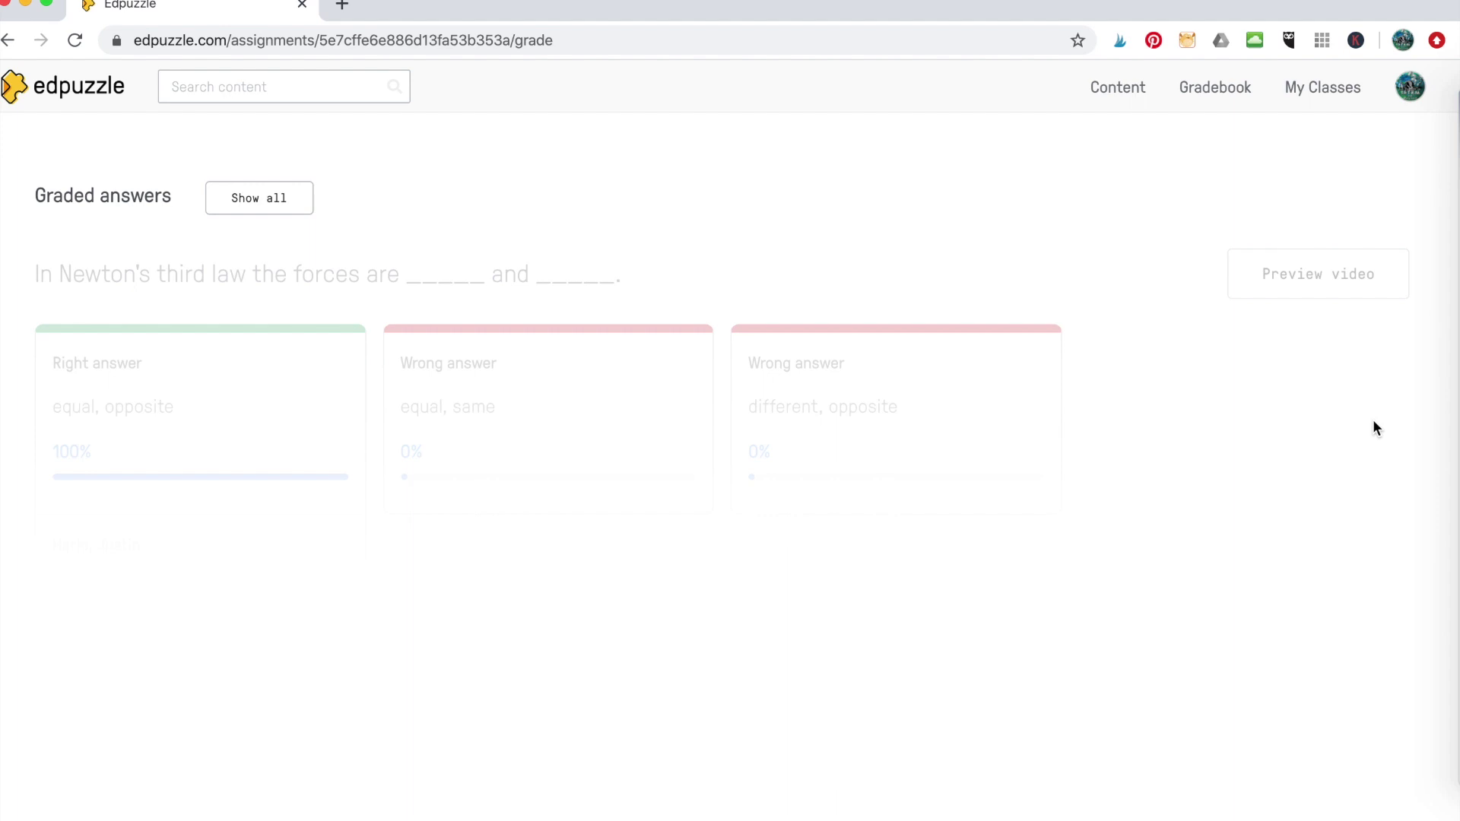
Review all graded answers, then return to the assignment's question overview
click(283, 197)
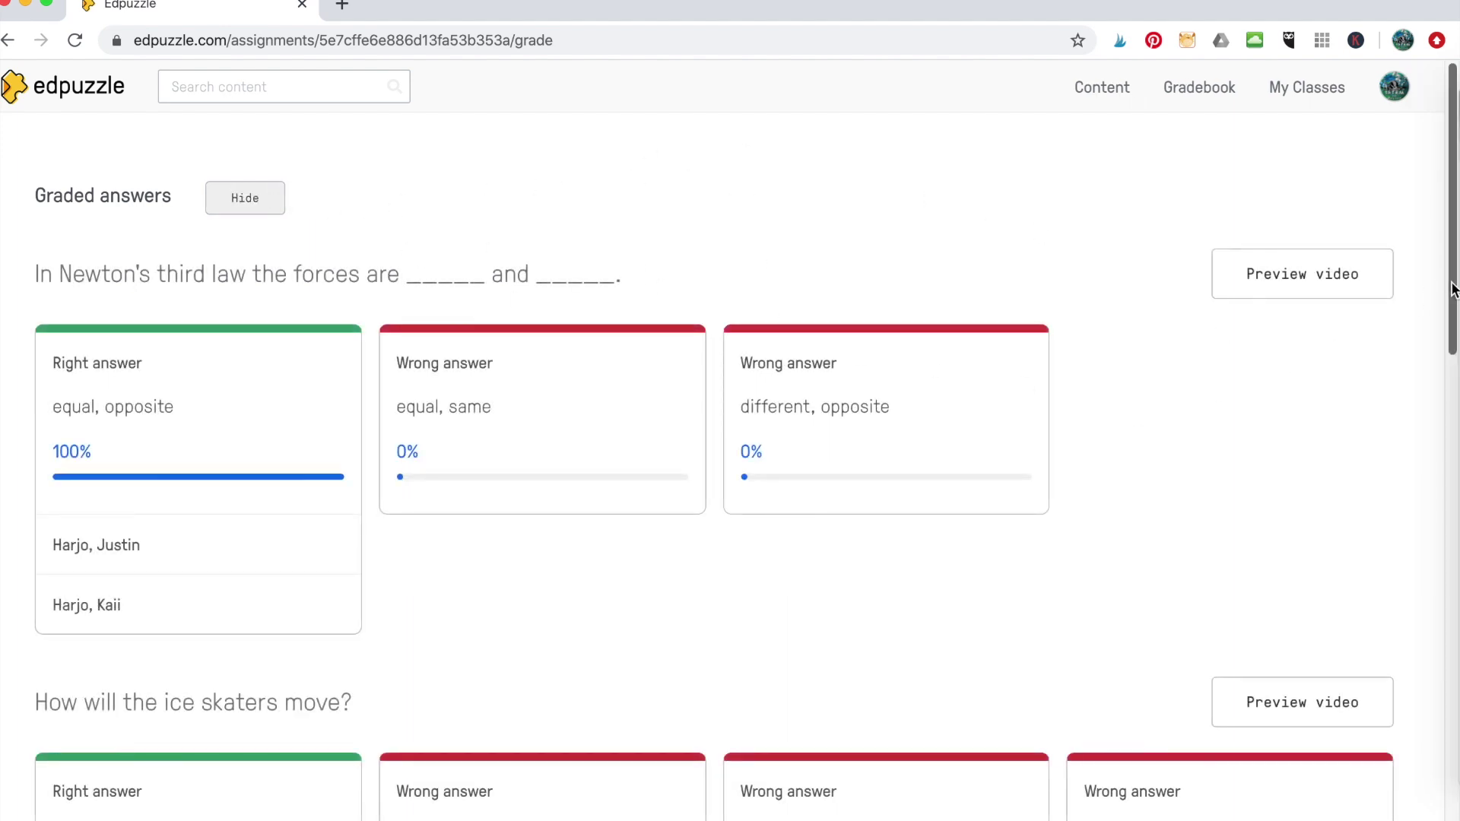
drag(1453, 293, 1445, 544)
scroll(1443, 542, up, 3)
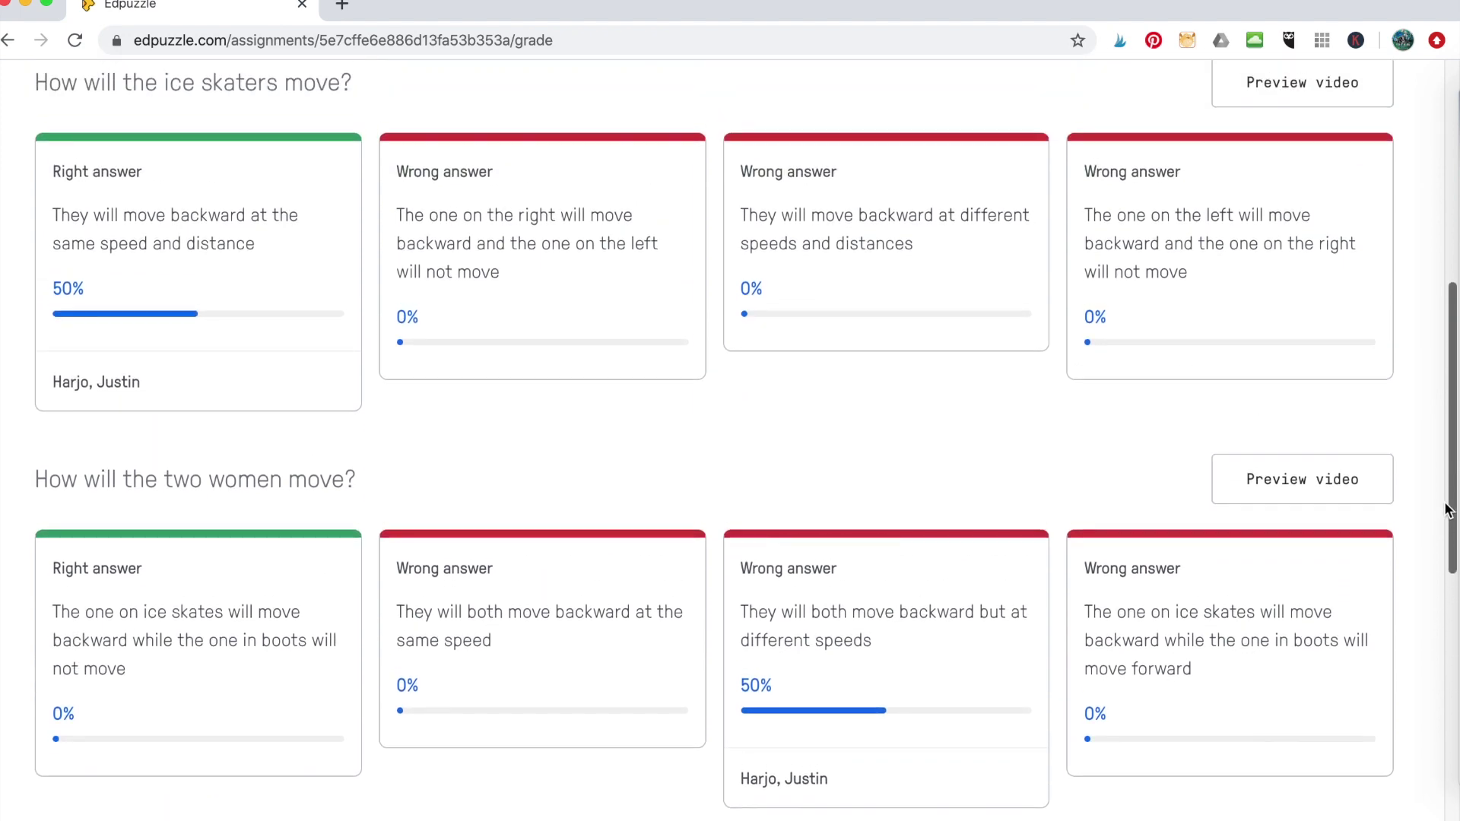
scroll(1442, 551, down, 3)
scroll(1434, 659, down, 5)
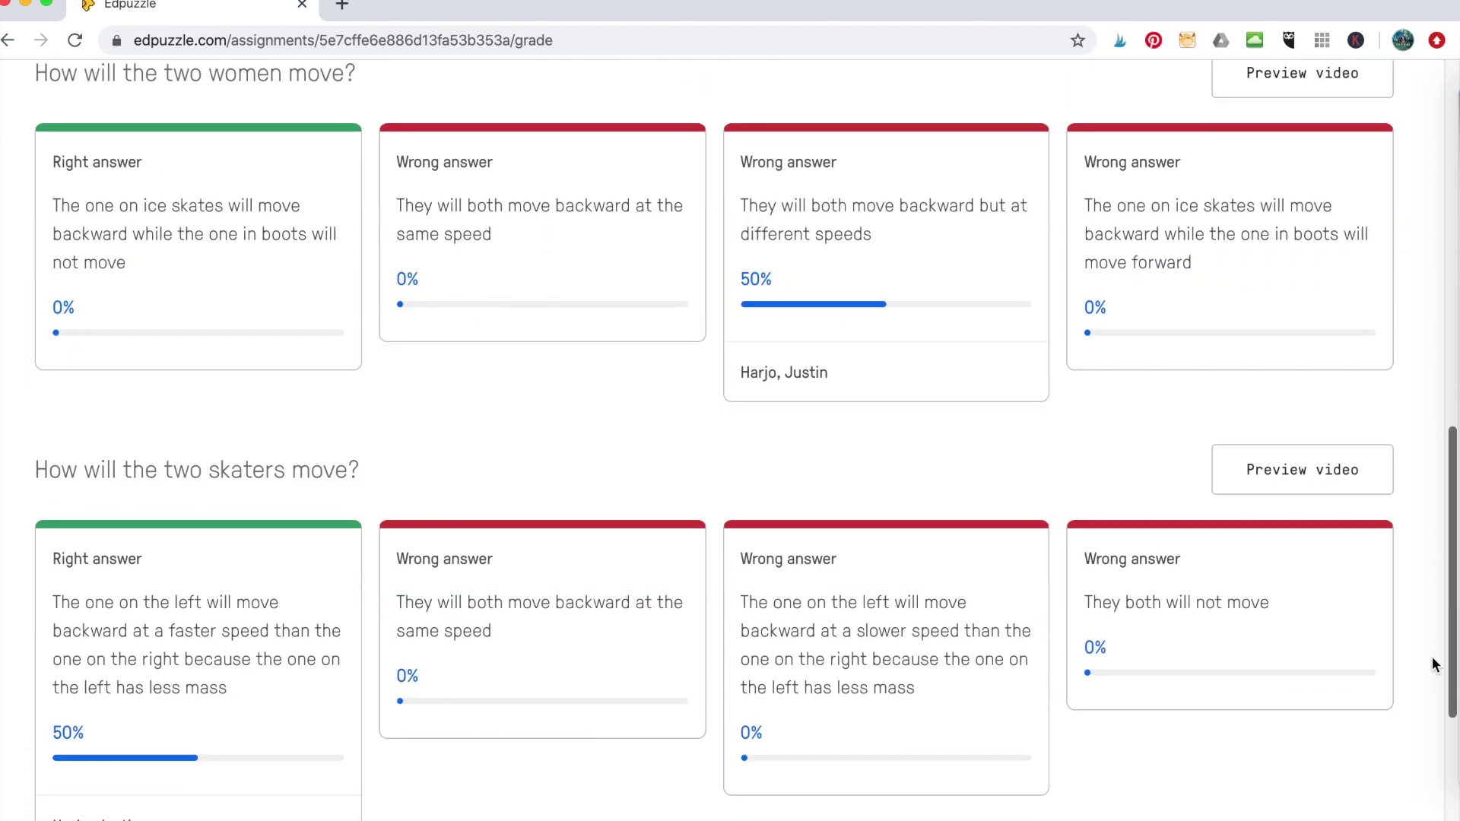
scroll(1429, 681, up, 7)
scroll(1419, 426, up, 8)
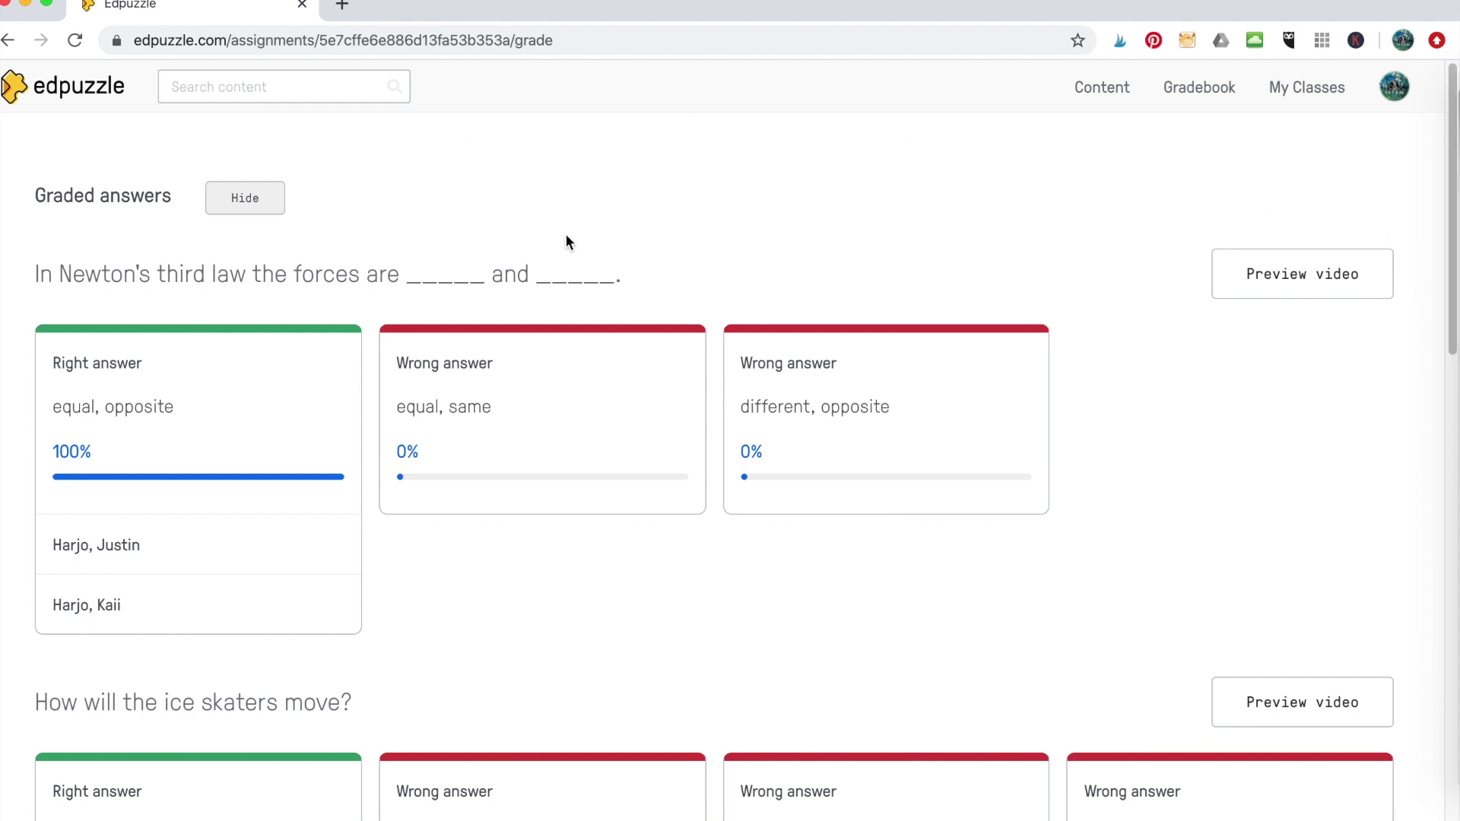
click(9, 39)
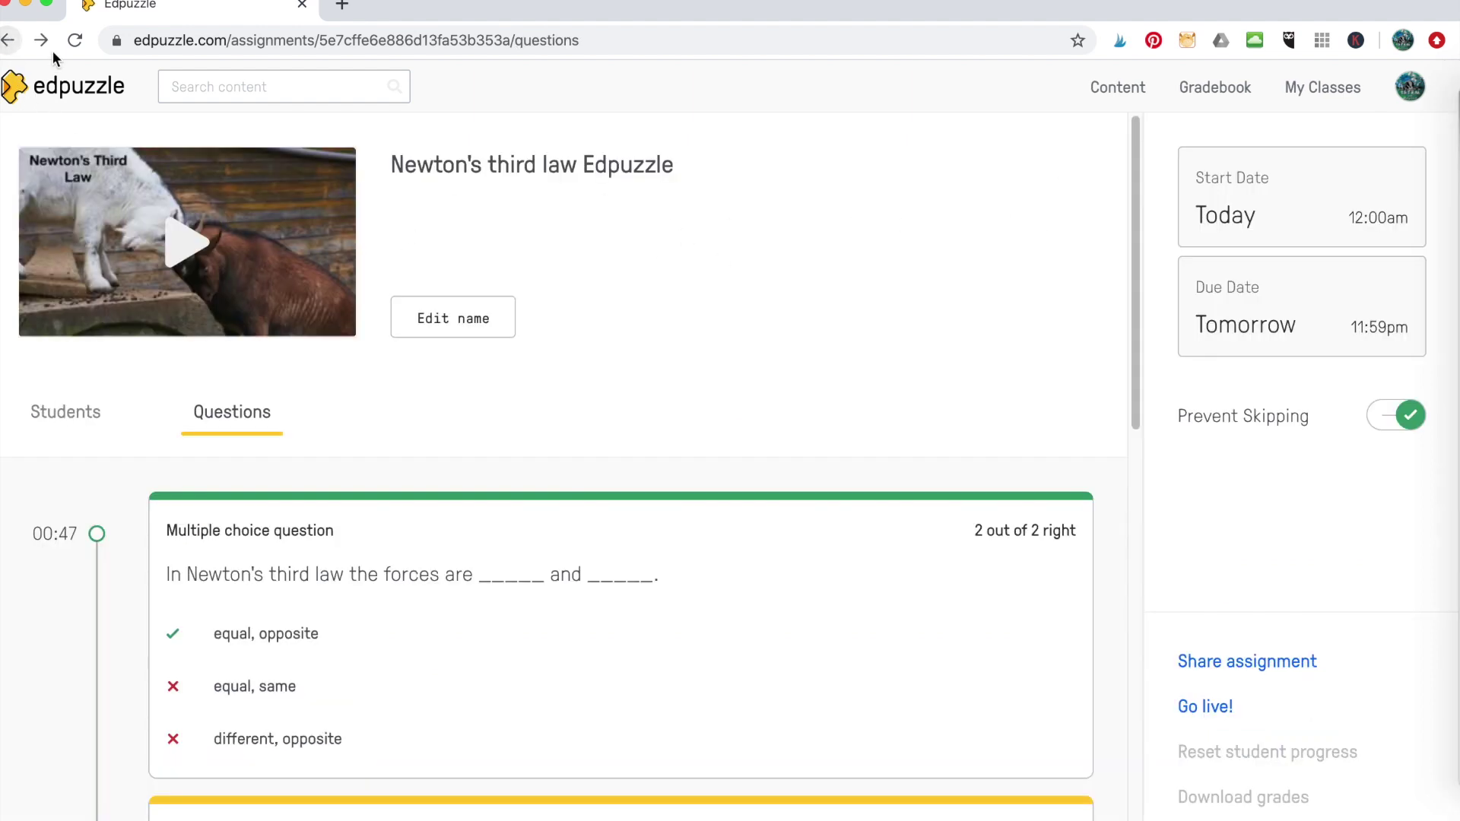
View the finished student's and the other student's progress reports from the Students list
click(66, 411)
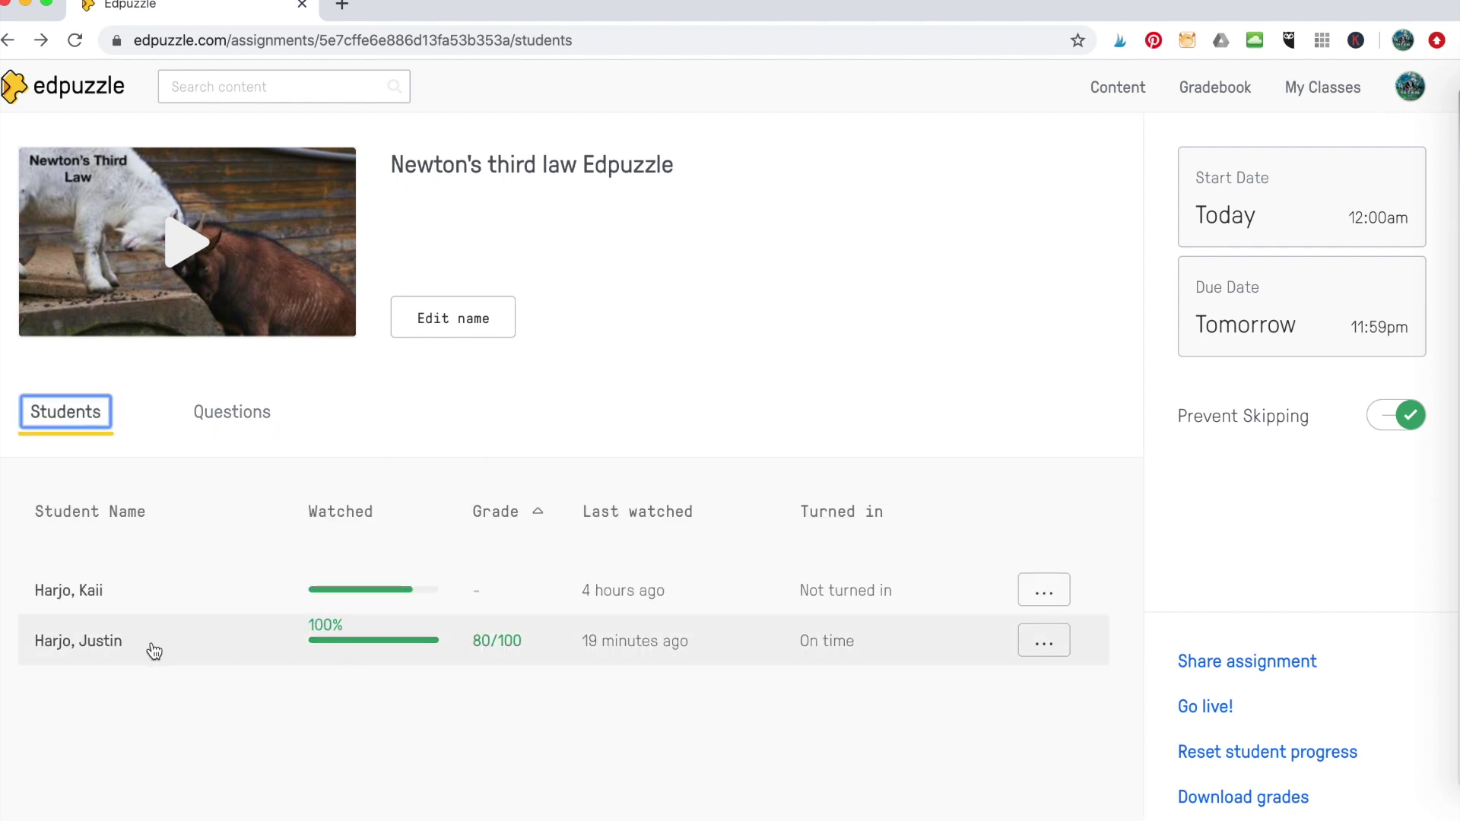
click(280, 643)
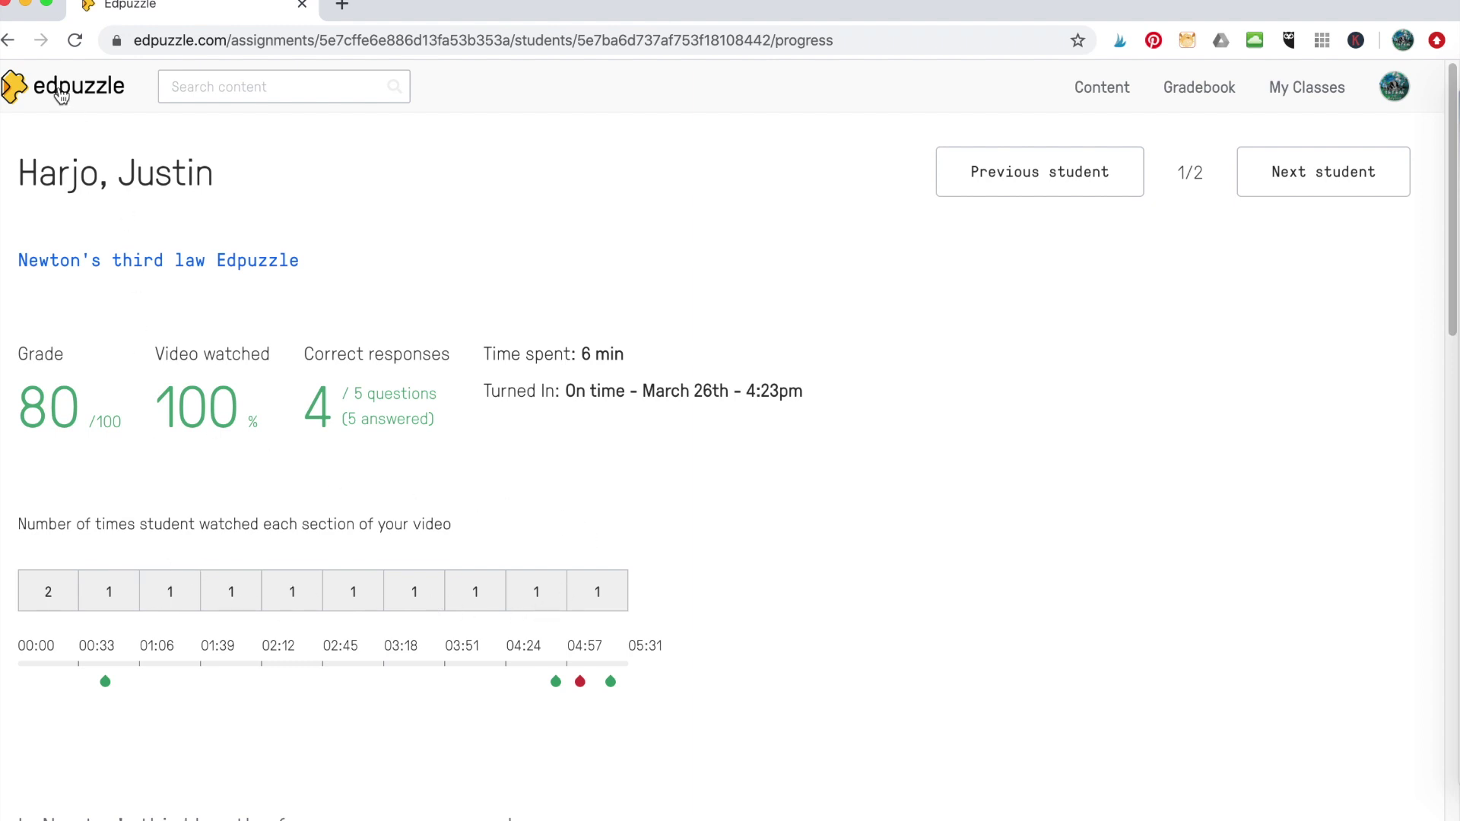
click(8, 40)
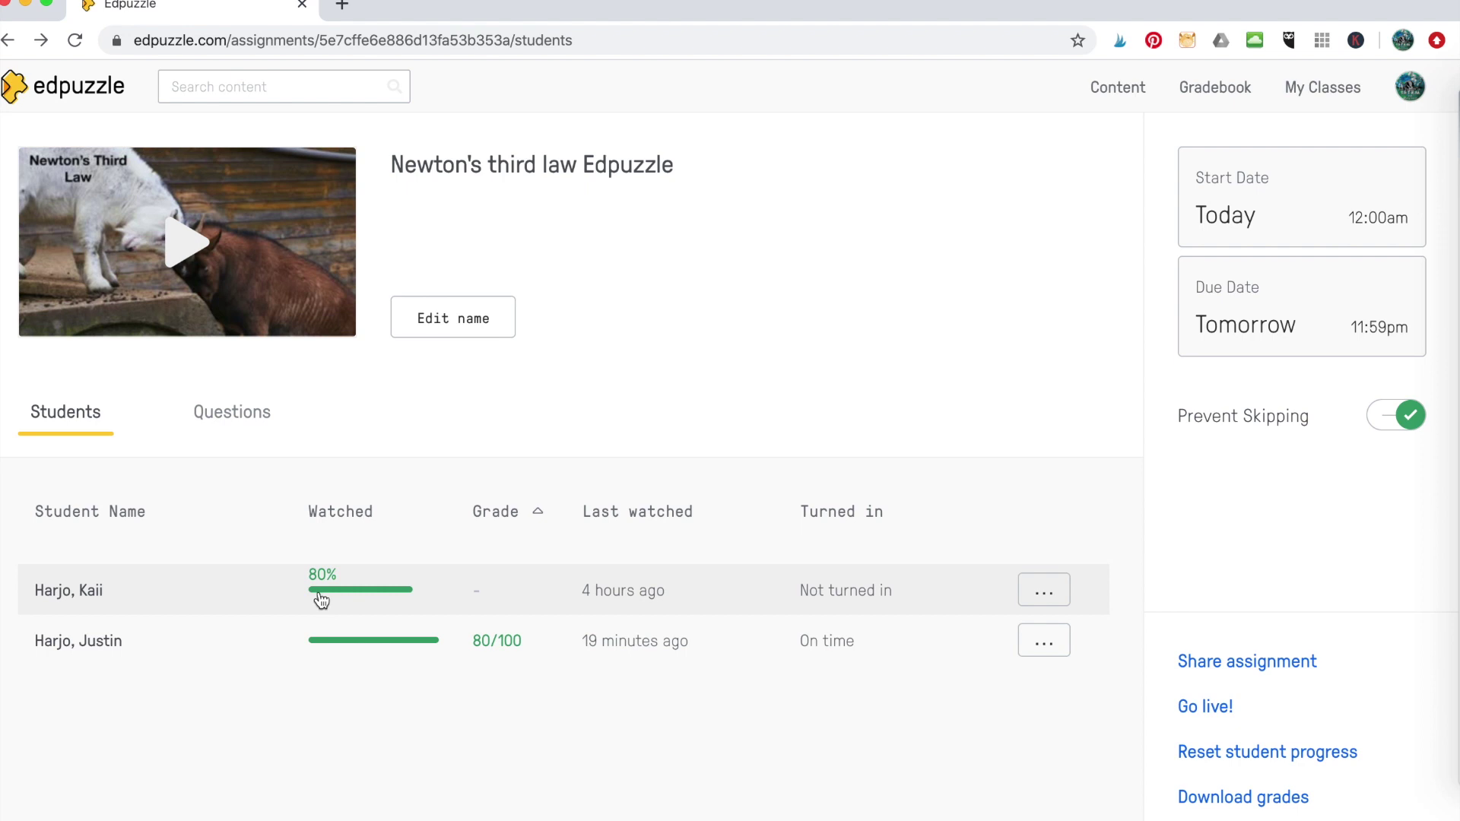
click(321, 601)
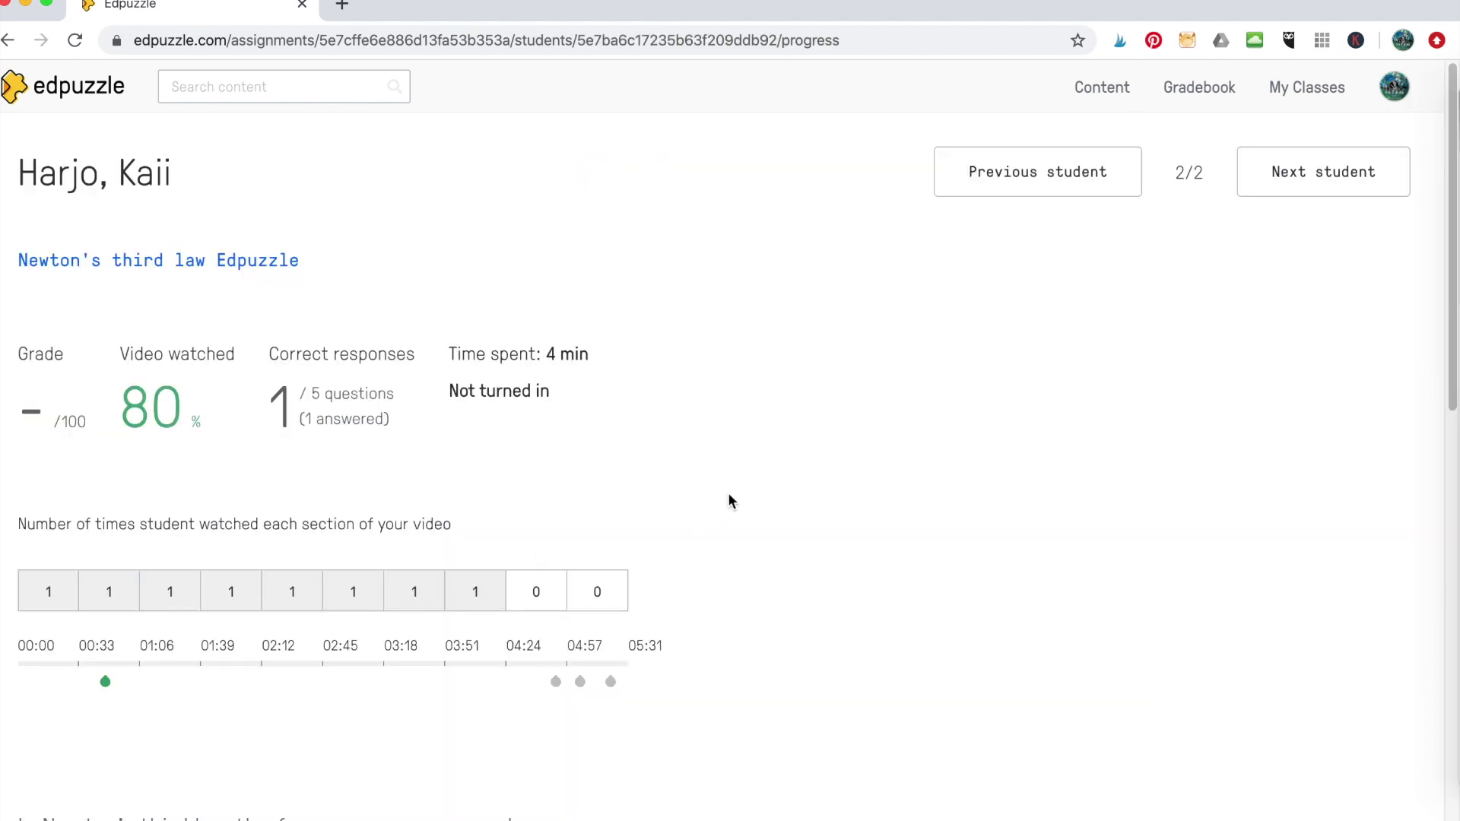
click(8, 41)
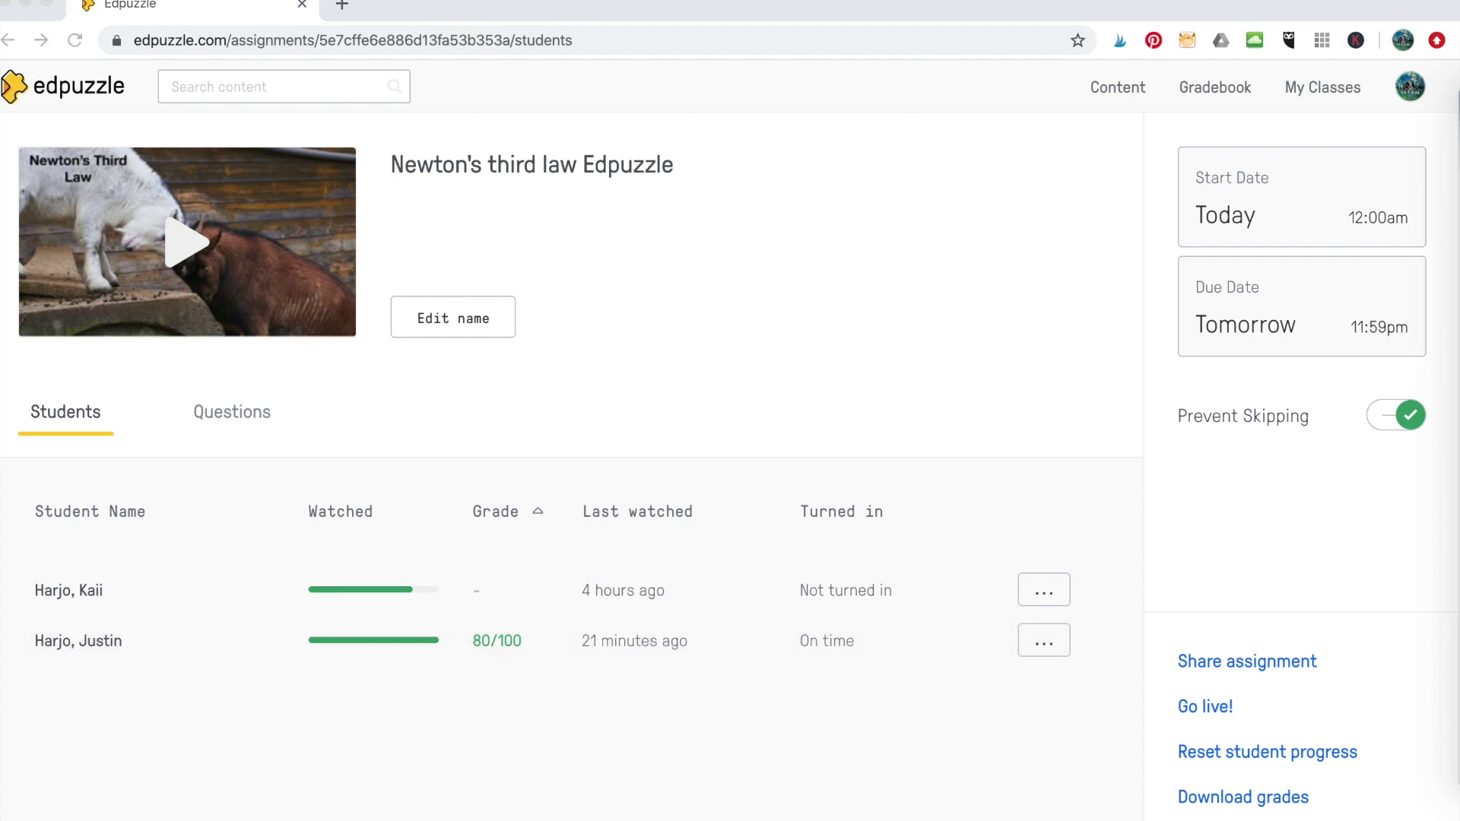
Go to the Edpuzzle home page and open the Help Center from the account menu
click(72, 93)
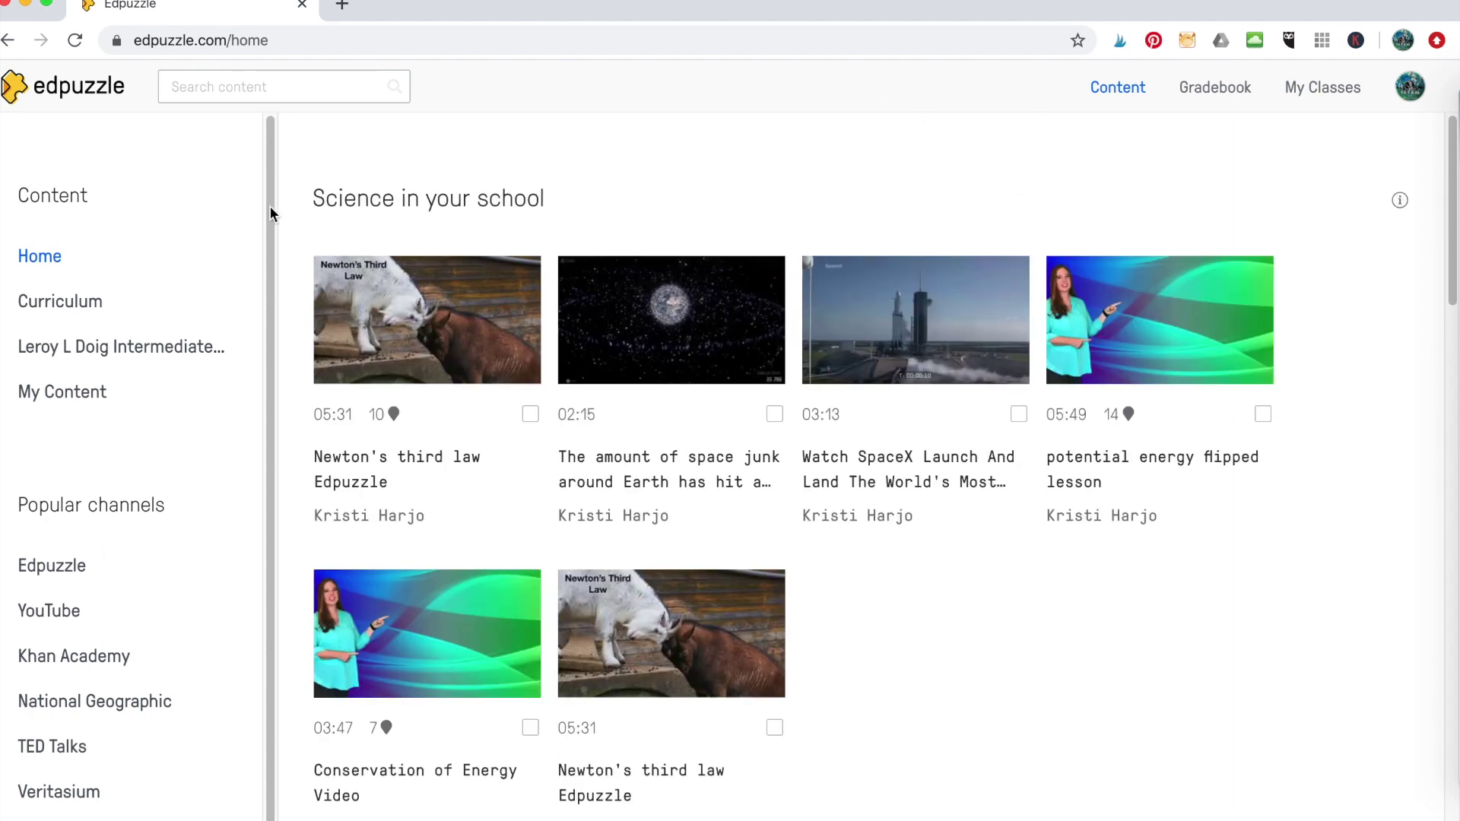
scroll(262, 373, down, 2)
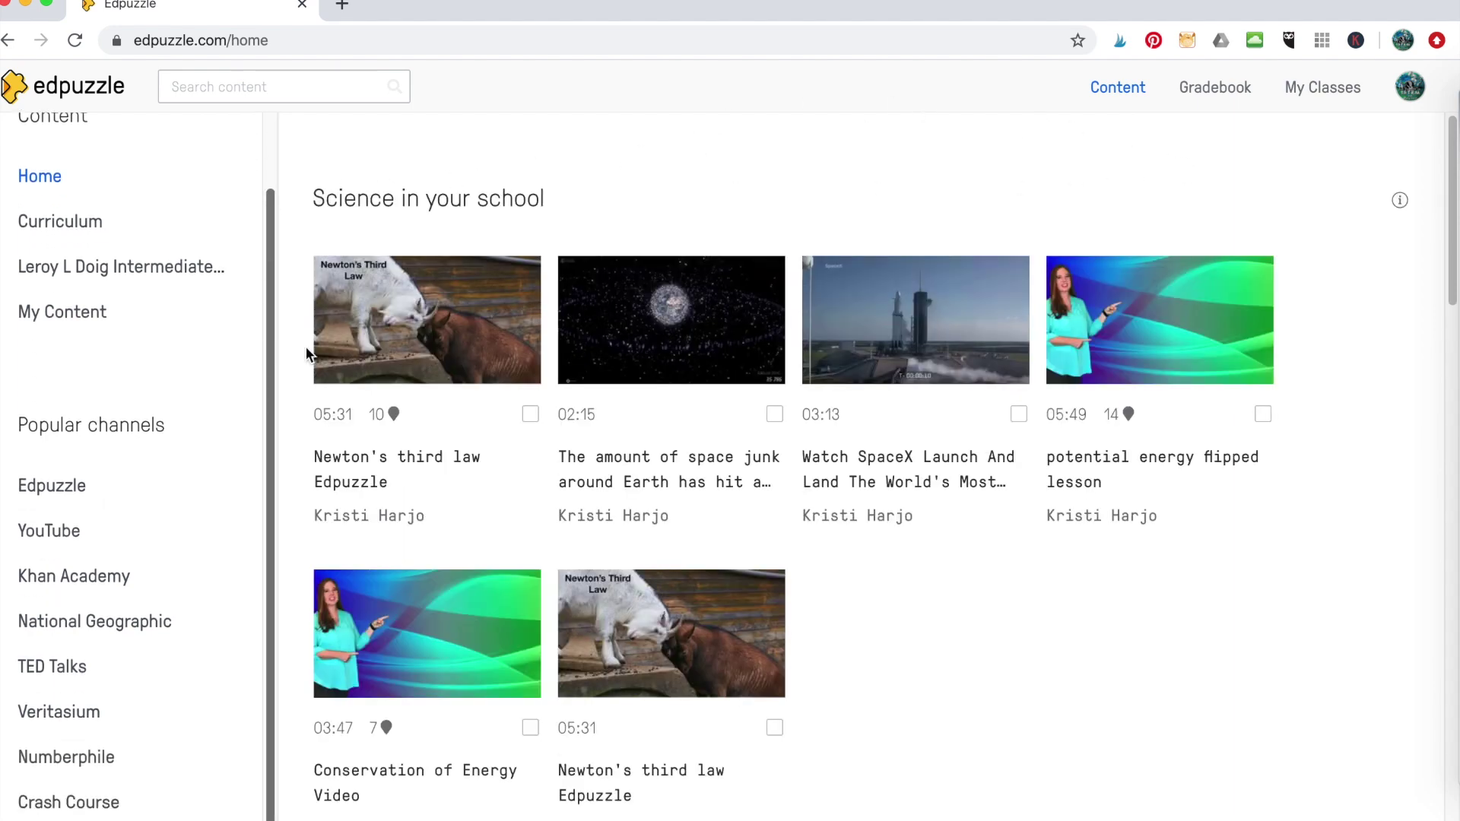
click(1411, 91)
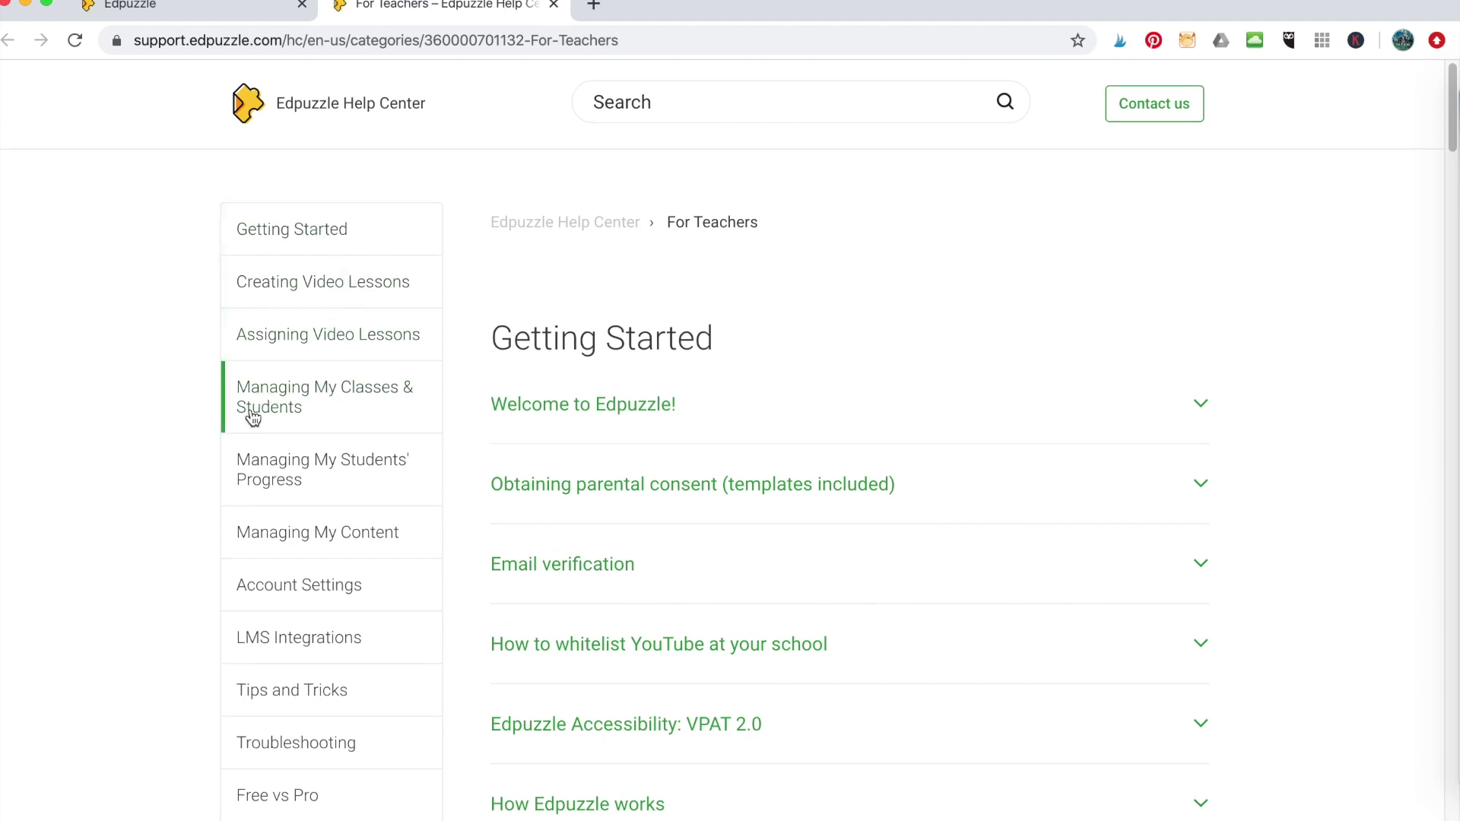
Browse LMS Integrations (Using Edpuzzle With Schoology), Tips and Tricks, and Getting Started help sections
click(303, 636)
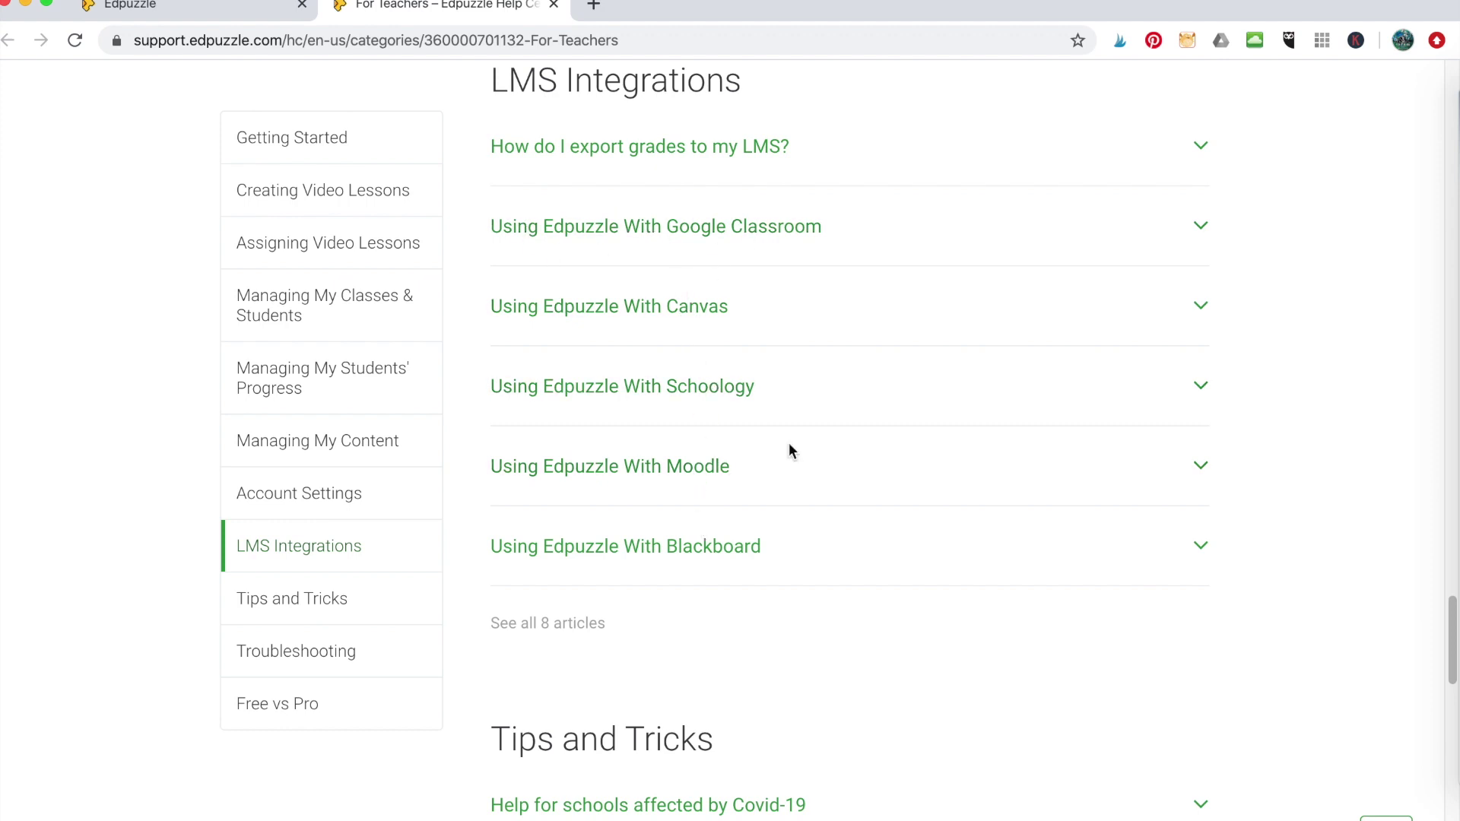
click(1201, 385)
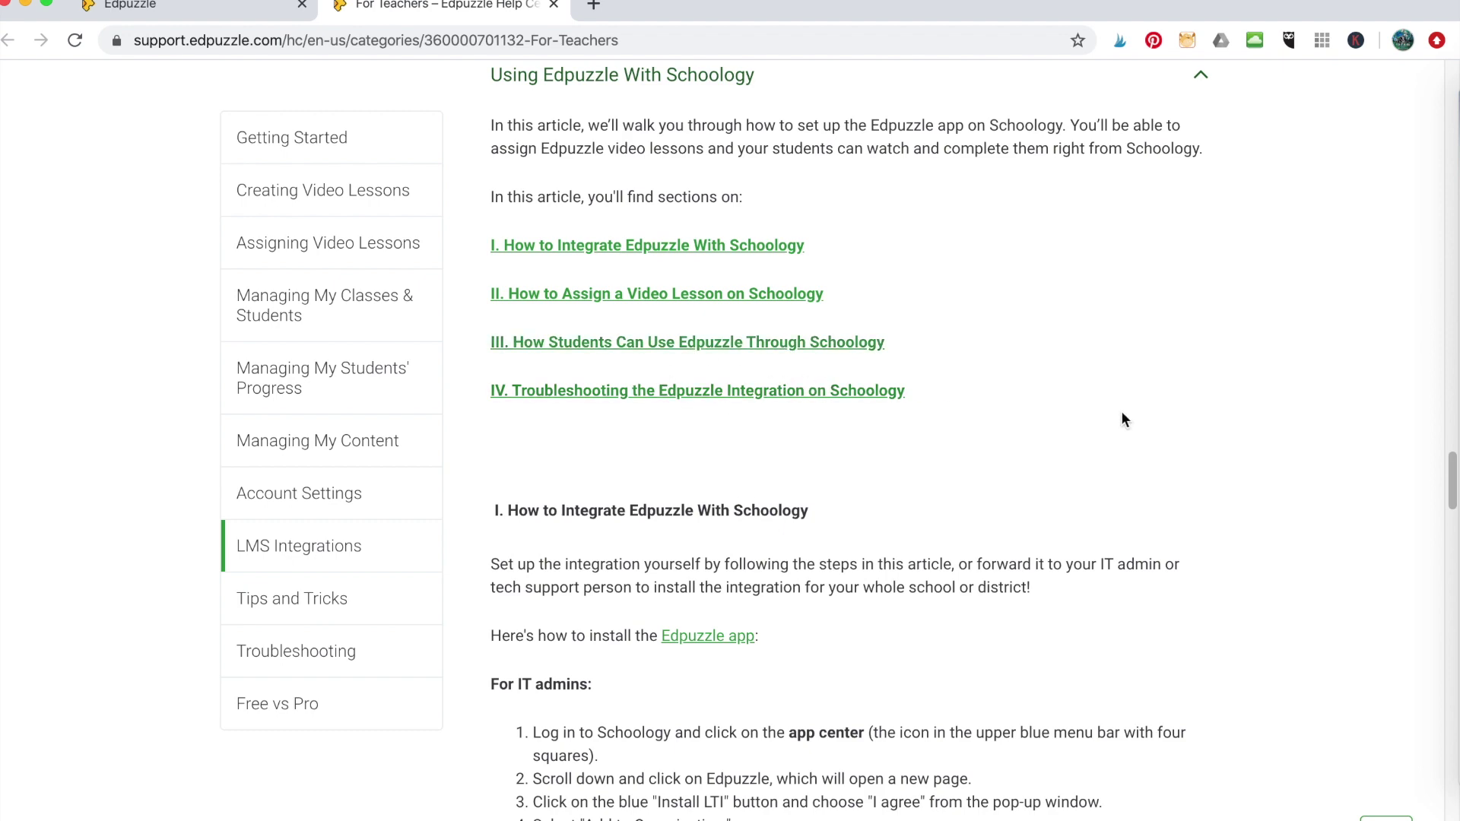
drag(1450, 469, 1440, 411)
click(329, 598)
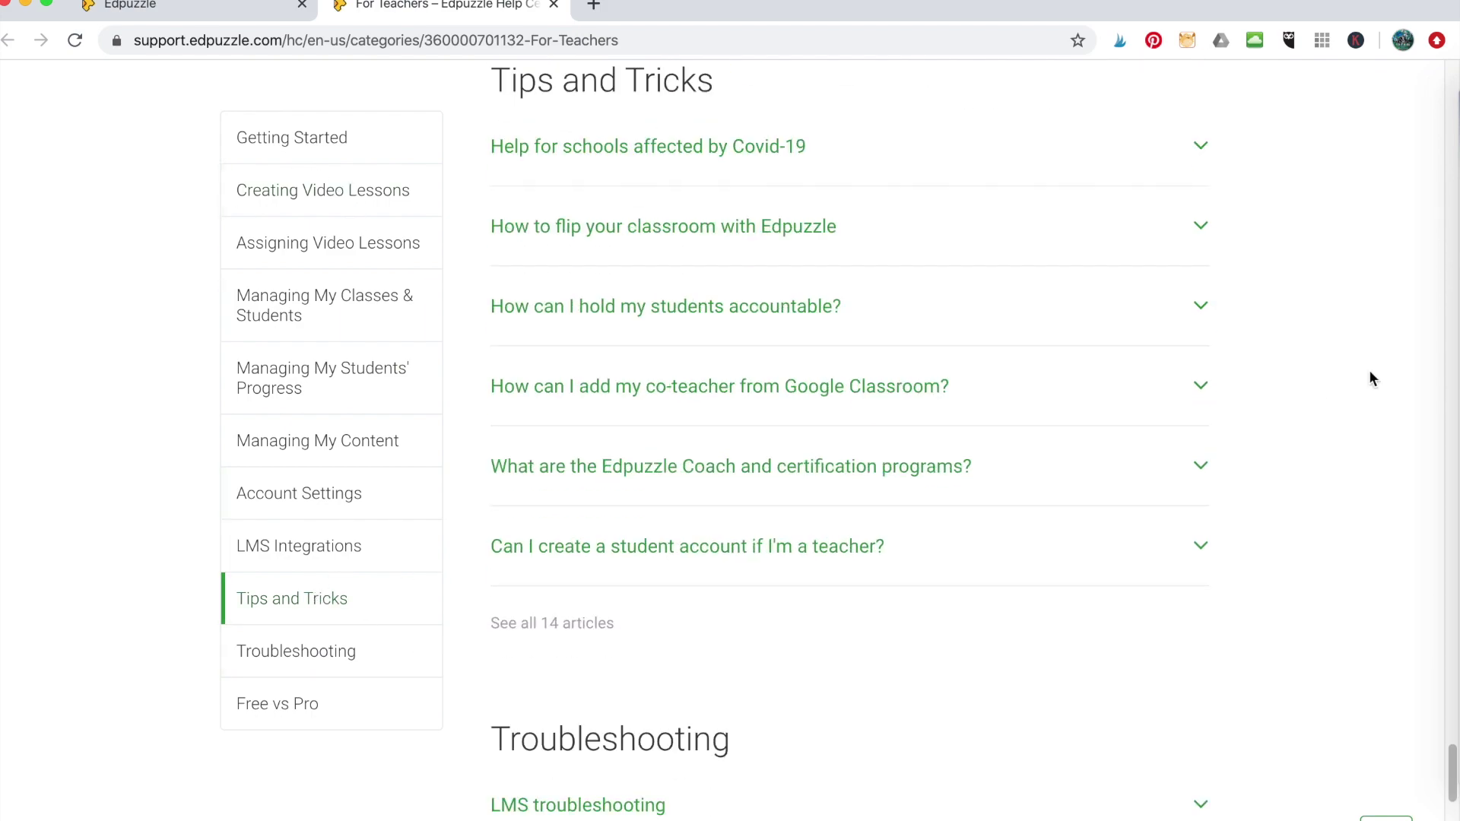
click(1451, 76)
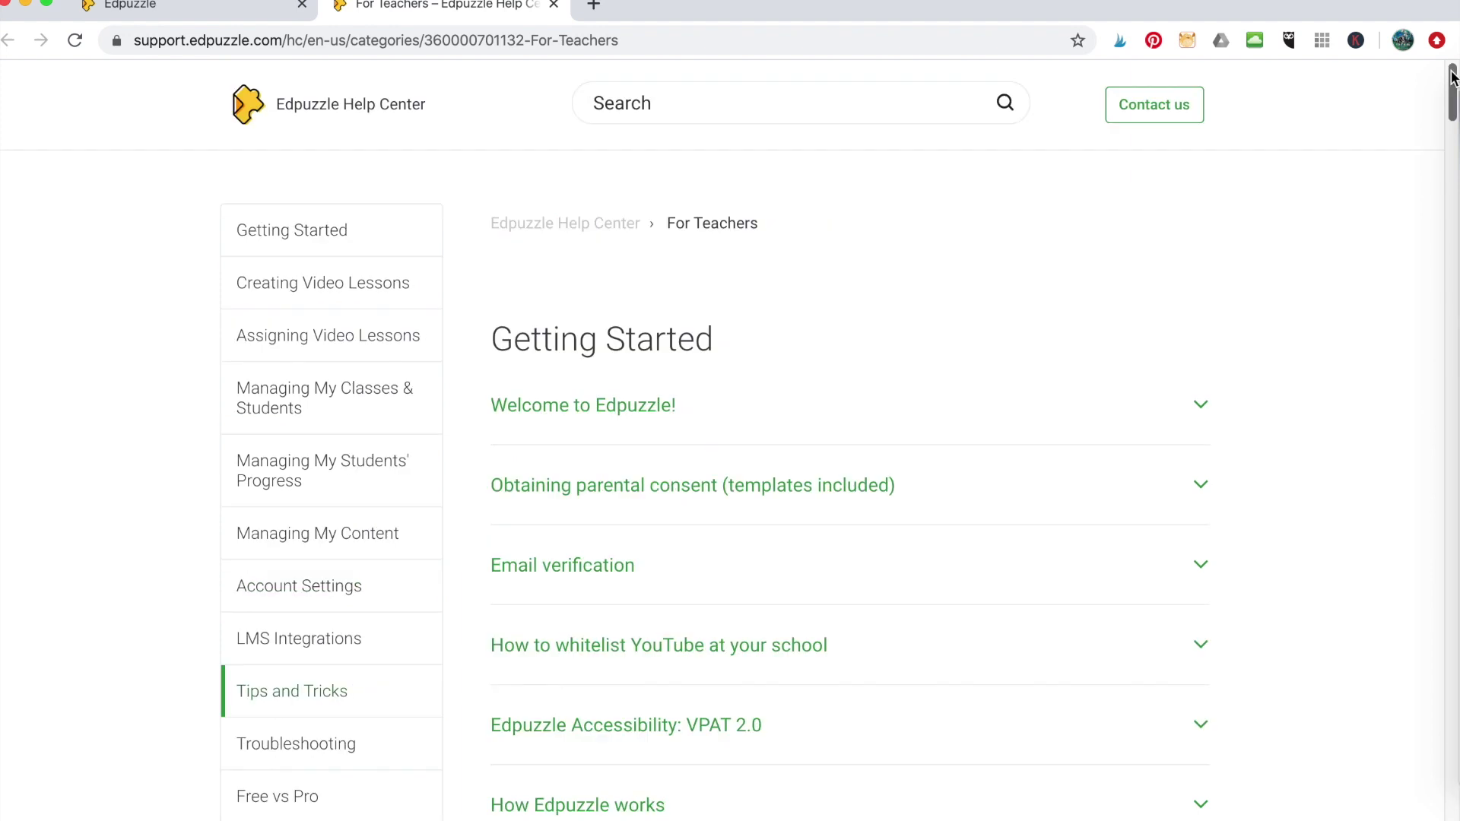
click(300, 229)
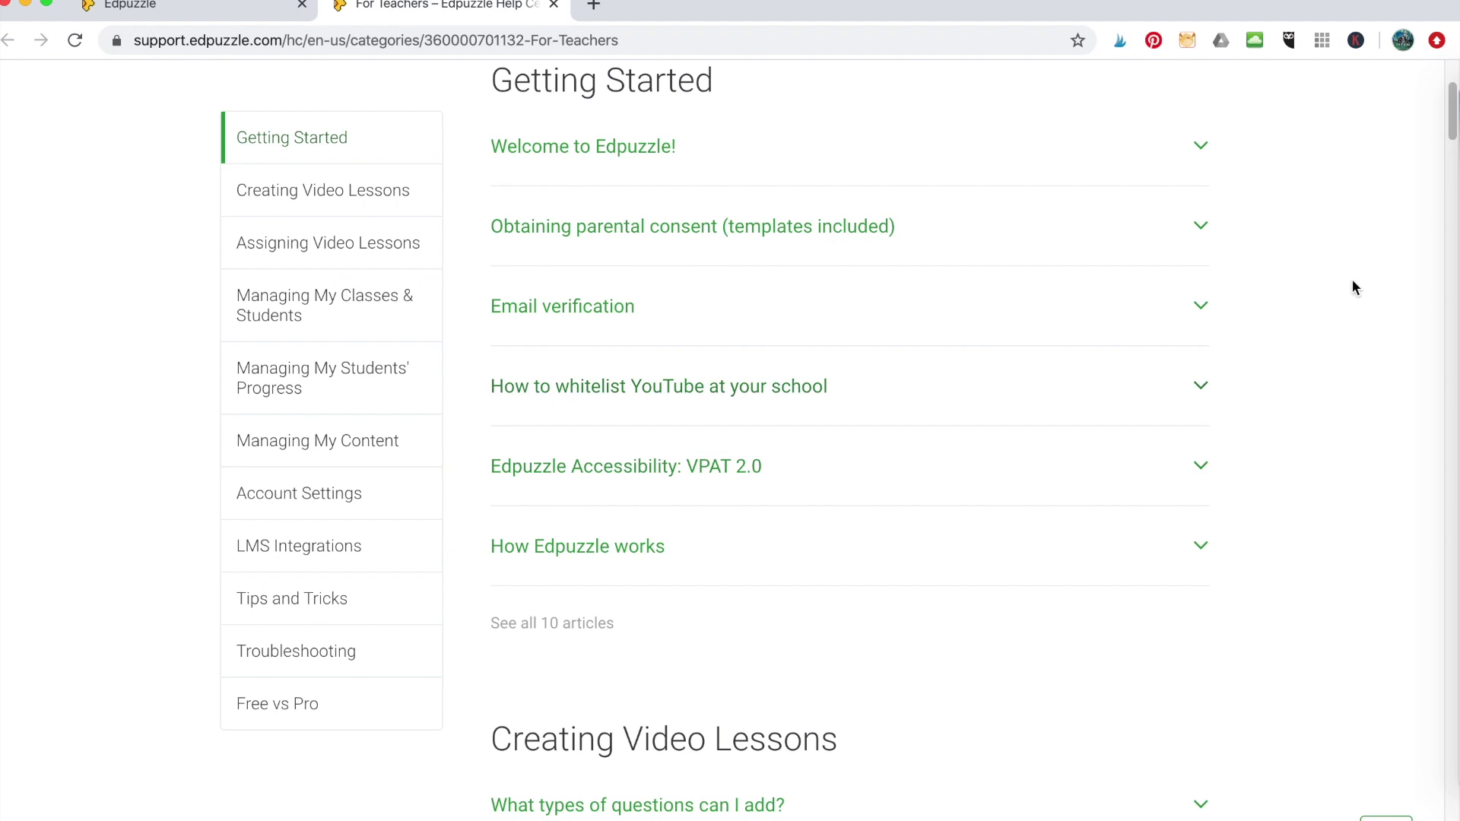
drag(1452, 101, 1453, 72)
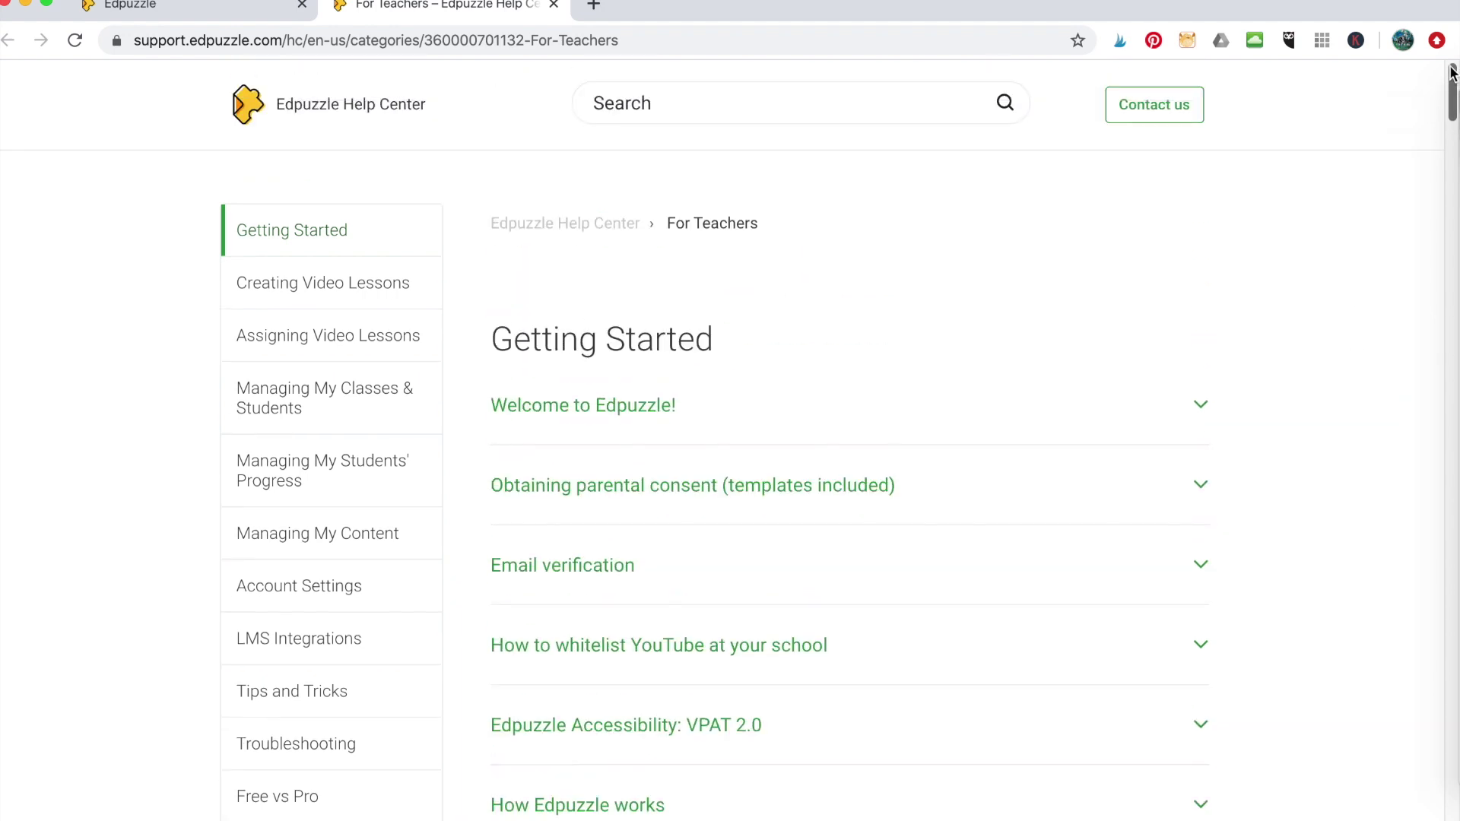